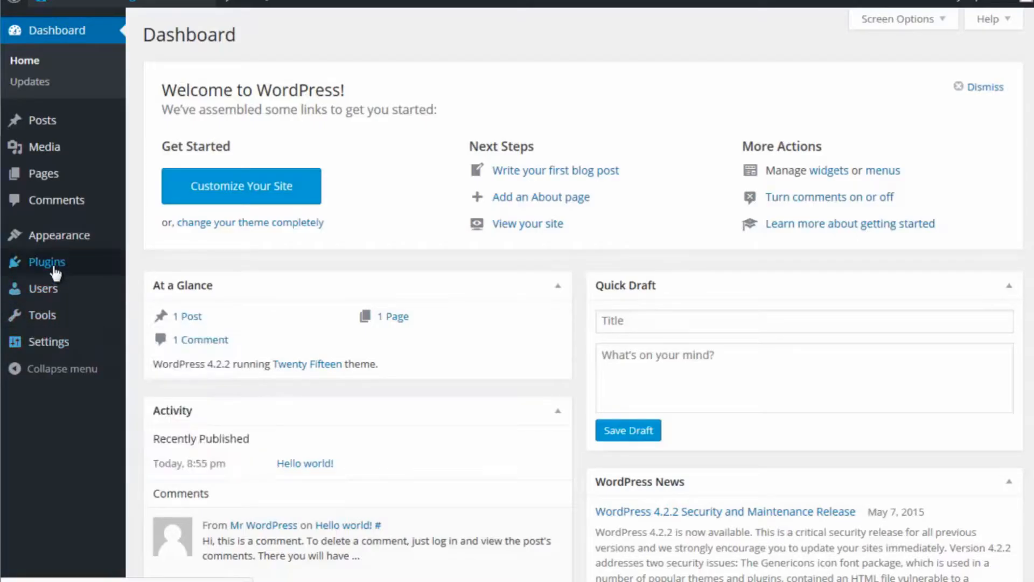
Step: Open the site's installed themes and activate the Twenty Fourteen theme
mouse_move(55, 272)
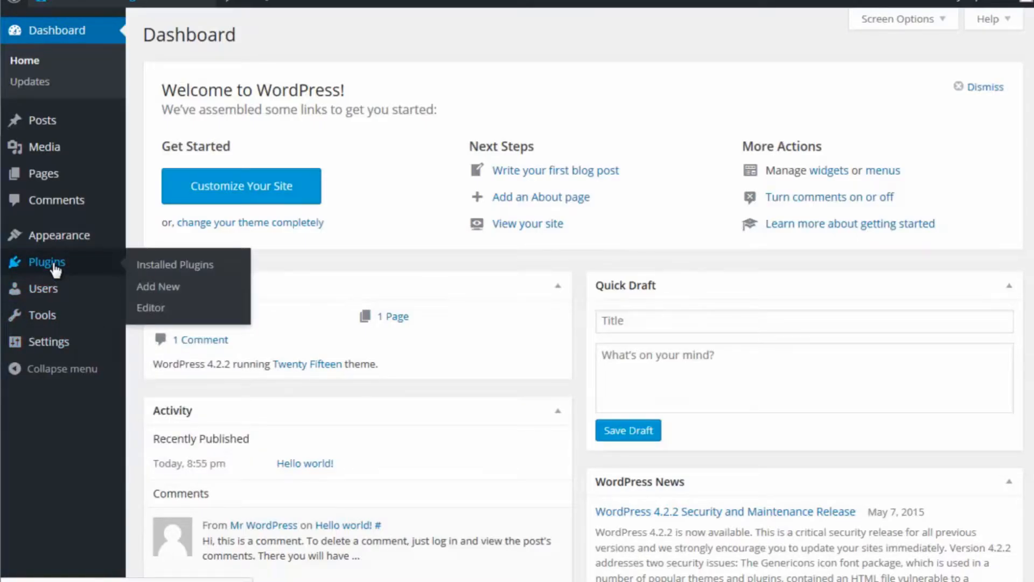
mouse_move(61, 242)
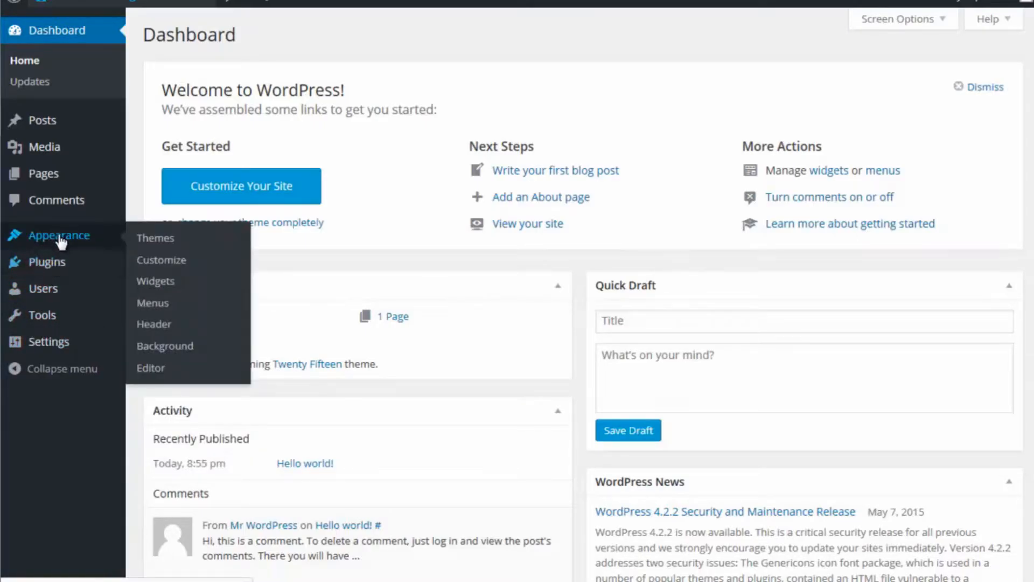
left_click(150, 237)
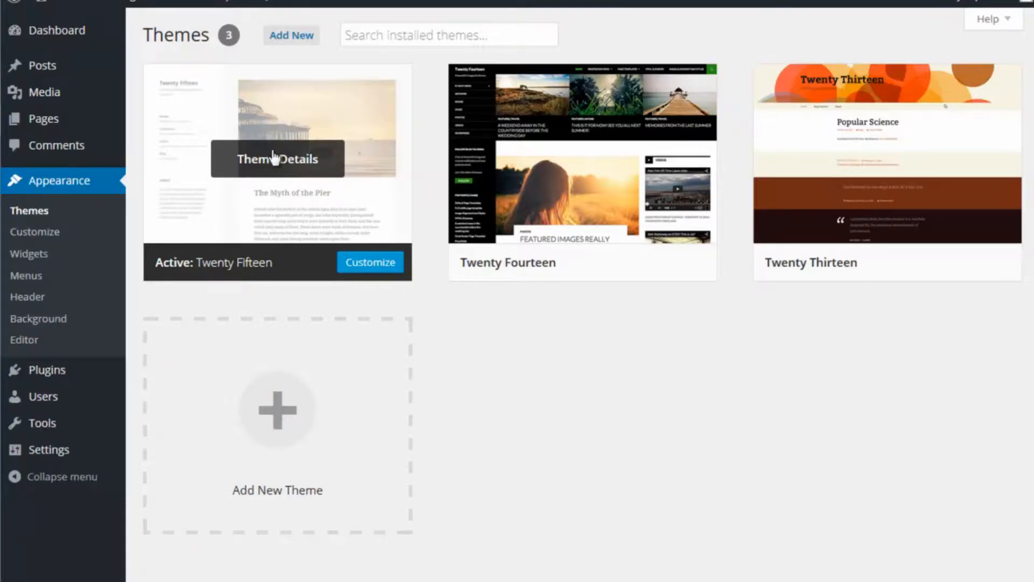
mouse_move(558, 214)
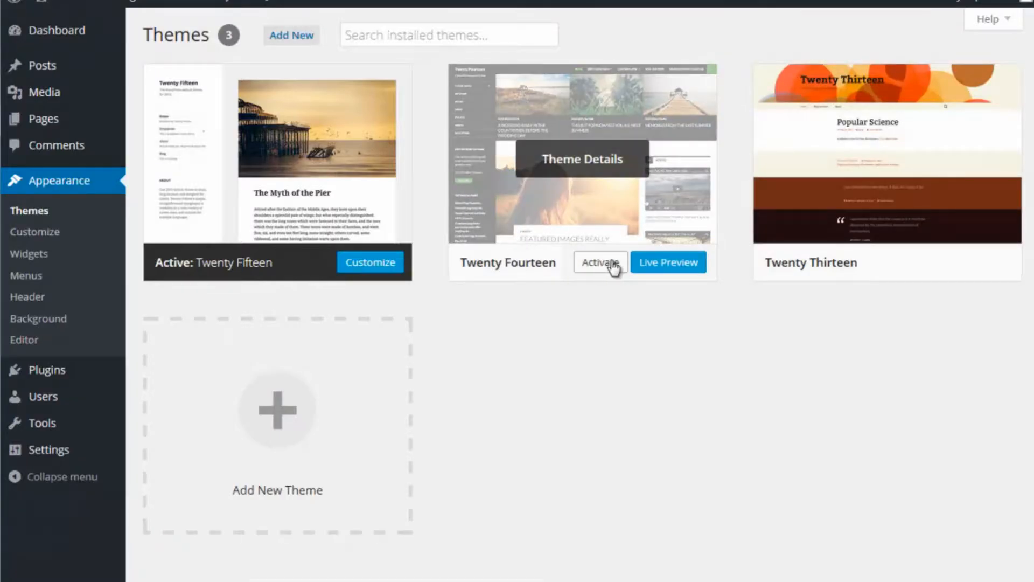
left_click(614, 265)
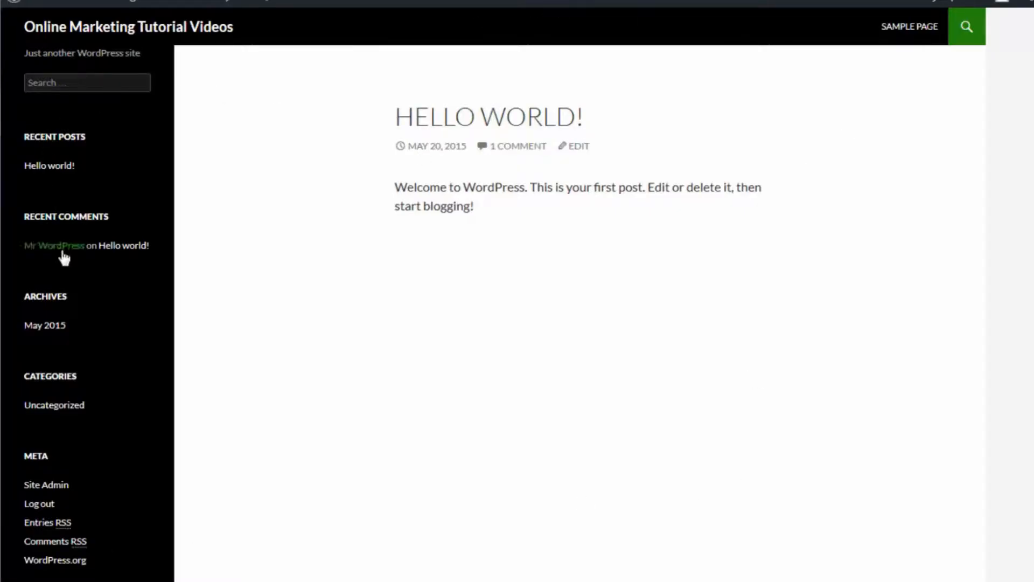
Step: Check the activated theme on the live site by opening the May 2015 archive and the recent commenter's link
left_click(46, 325)
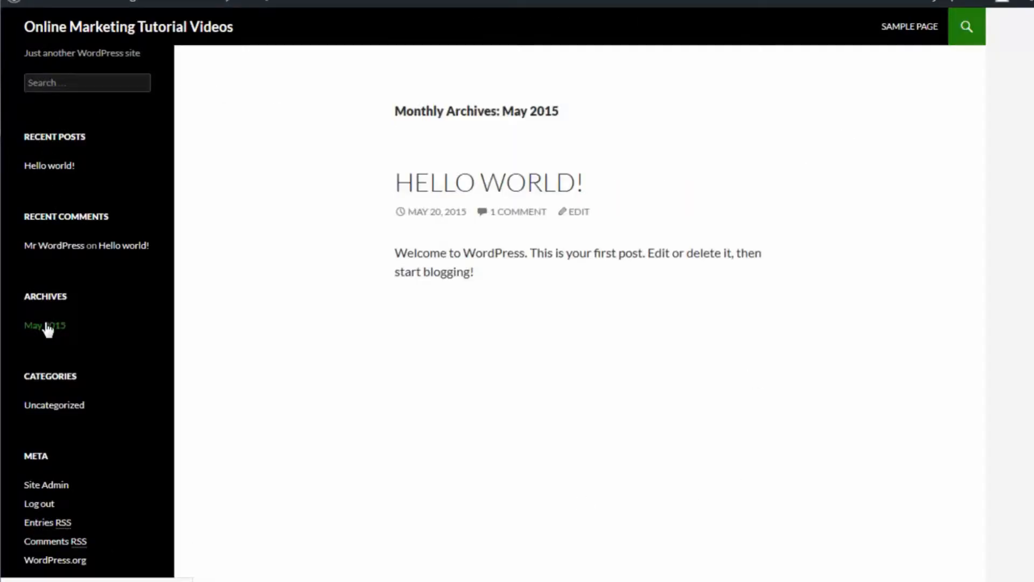
left_click(69, 246)
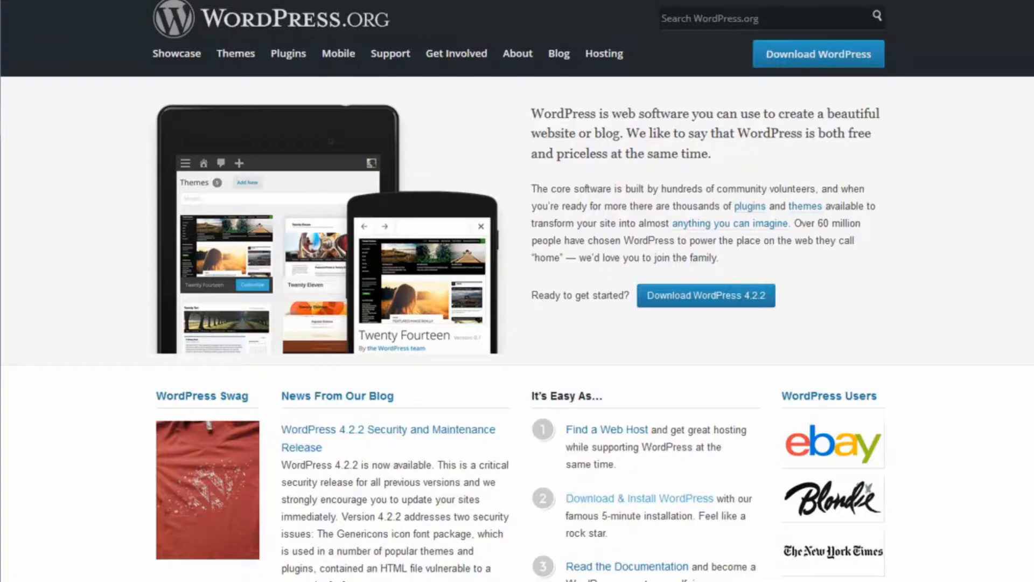
key("alt+Left")
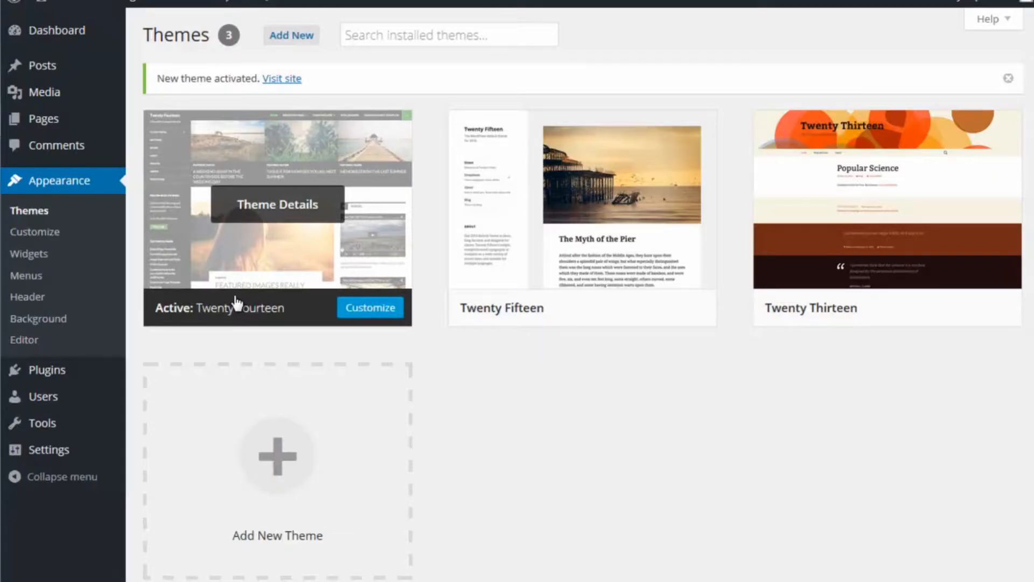
Step: Install the Vantage theme from the featured themes and activate it
left_click(54, 209)
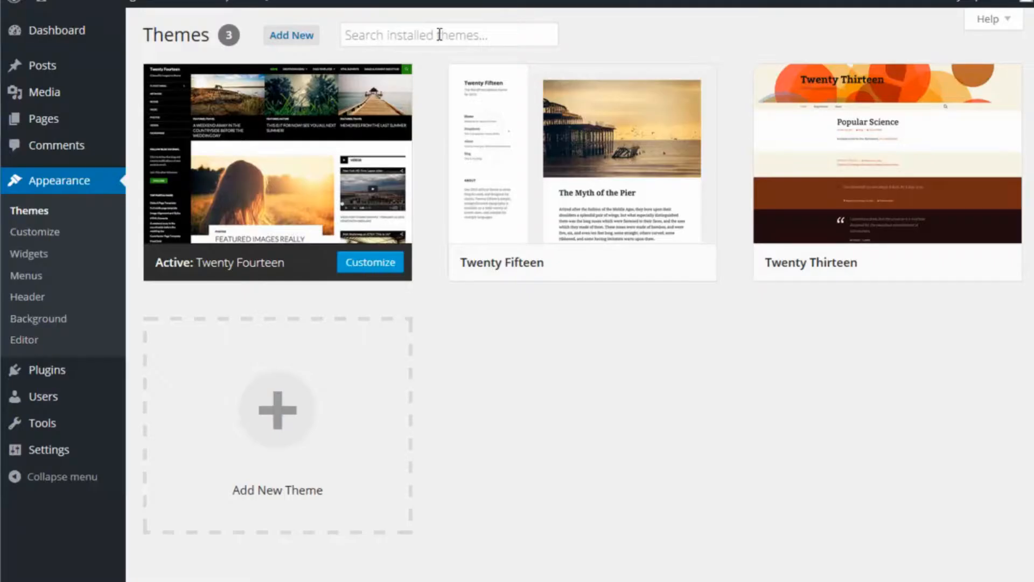
left_click(290, 37)
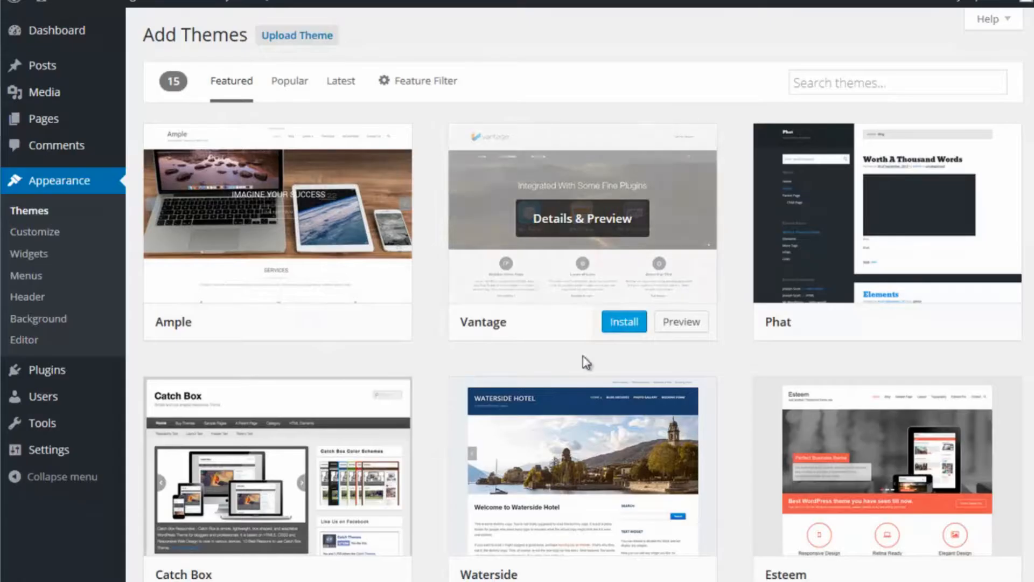
scroll(739, 360, "down", 2)
scroll(740, 362, "down", 4)
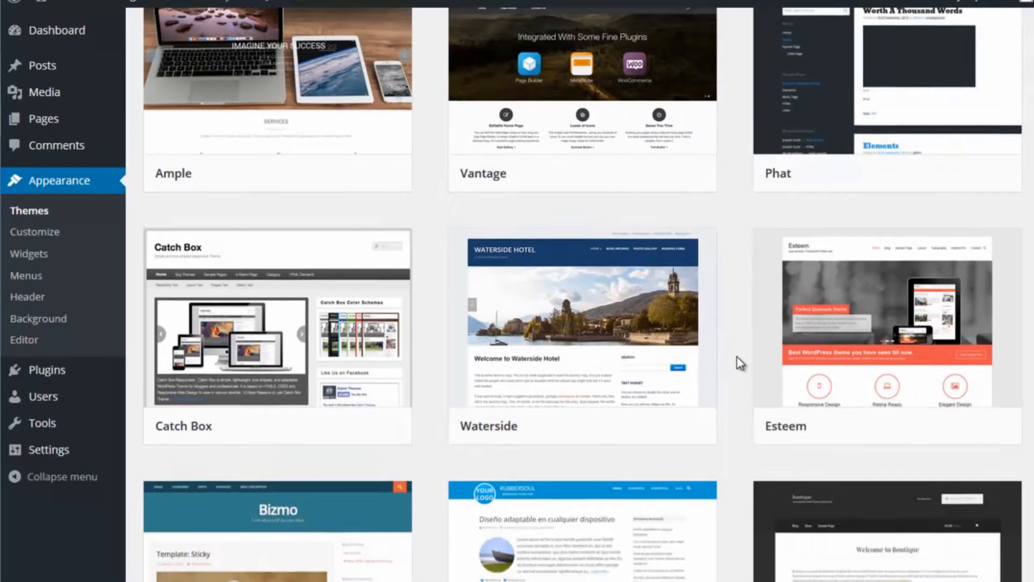
scroll(741, 362, "down", 4)
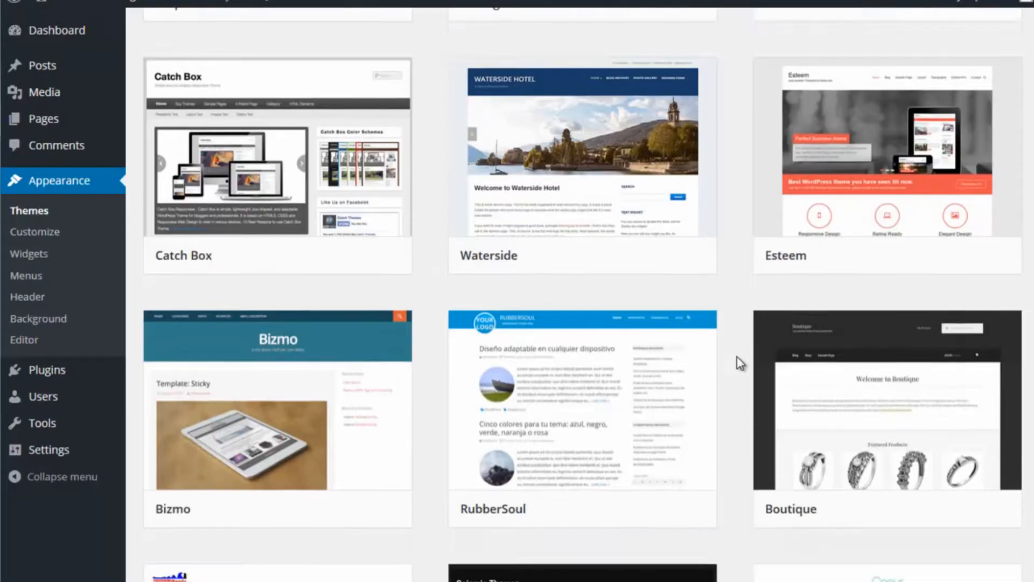
scroll(740, 362, "down", 2)
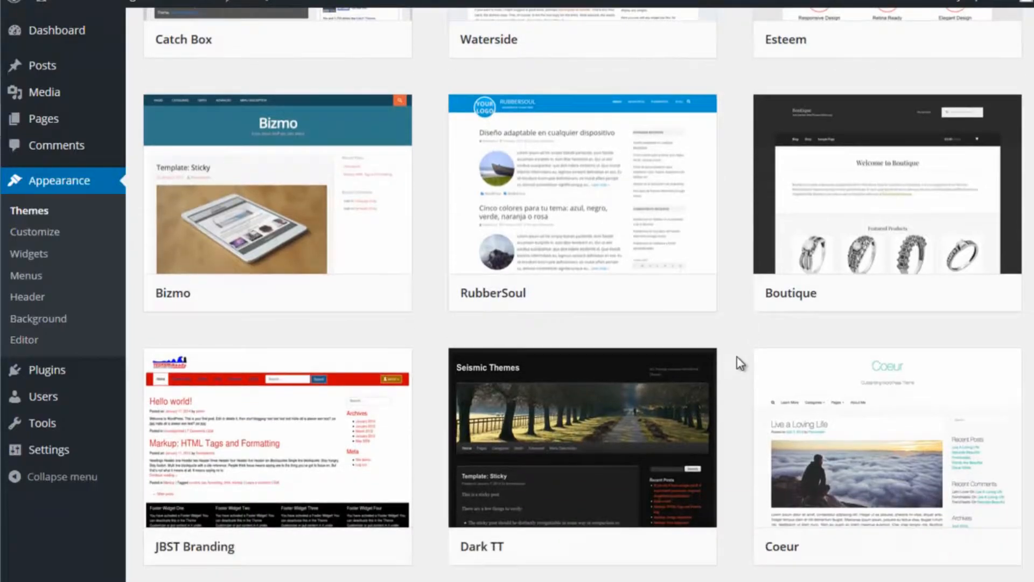
scroll(741, 363, "up", 6)
scroll(740, 362, "up", 6)
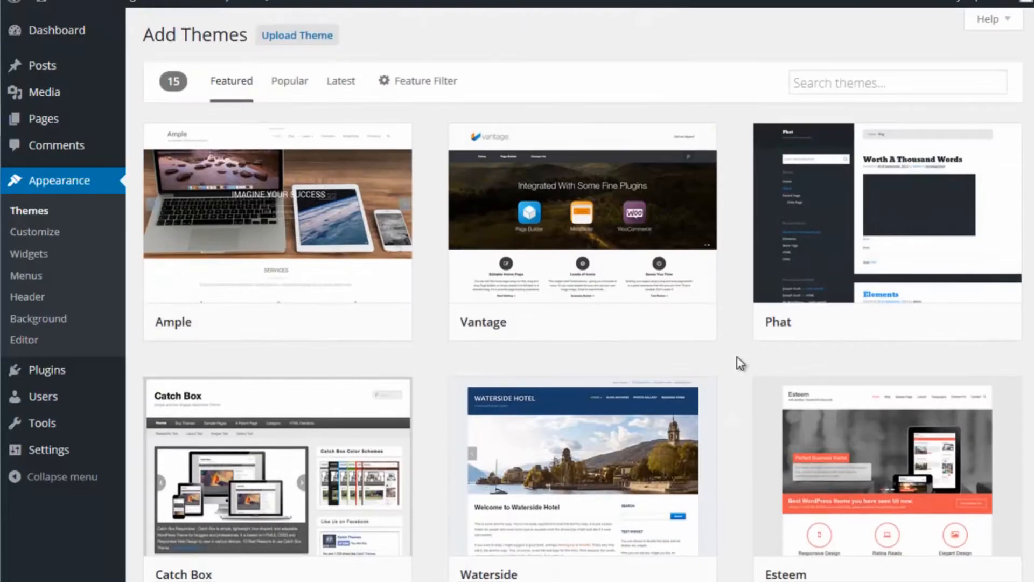
mouse_move(637, 259)
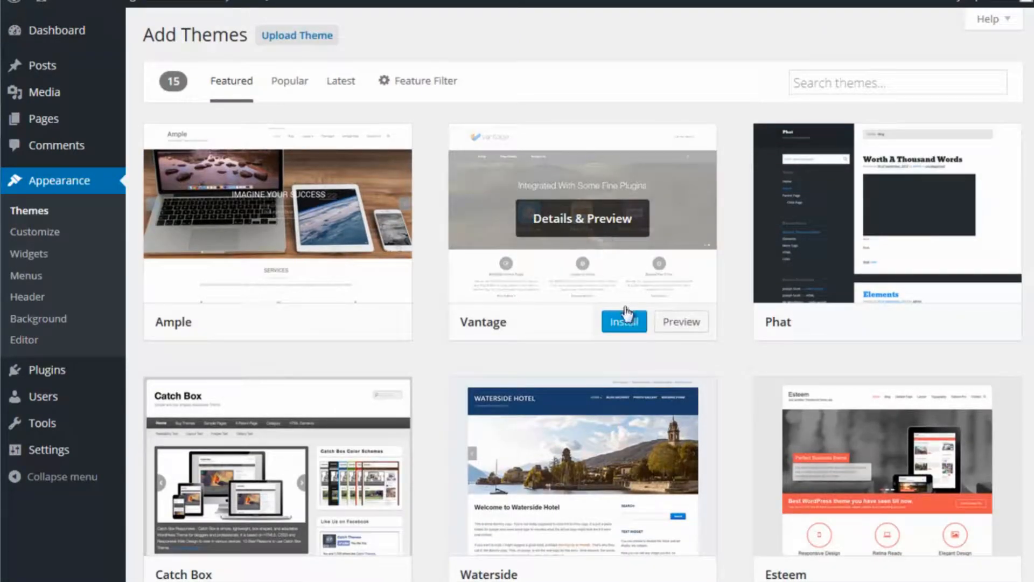
left_click(623, 325)
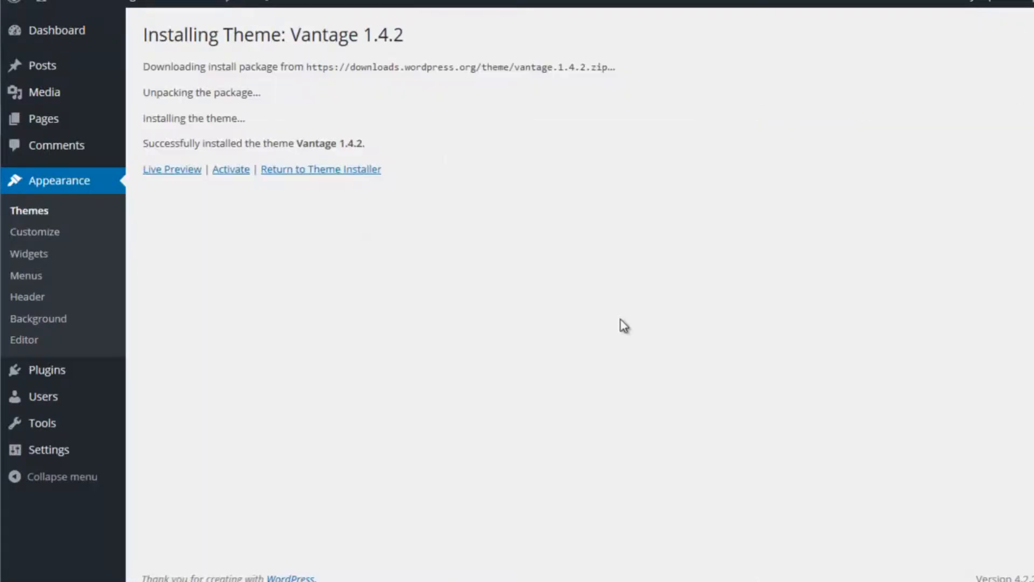
left_click(227, 169)
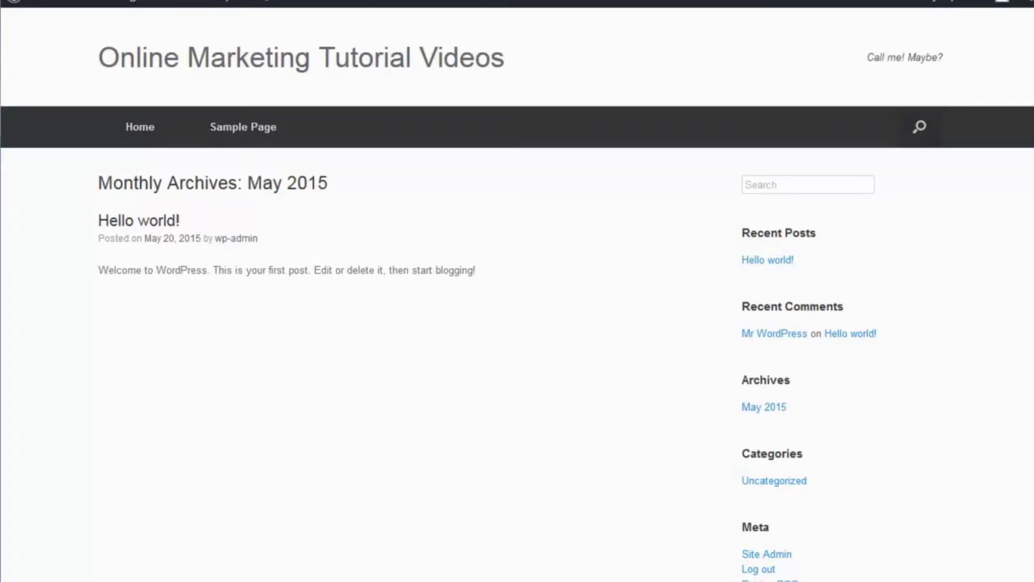
Step: Open the live site's home page and review the Vantage layout, including the slider, feature columns, headline widget and latest posts
key("BackSpace")
key("Return")
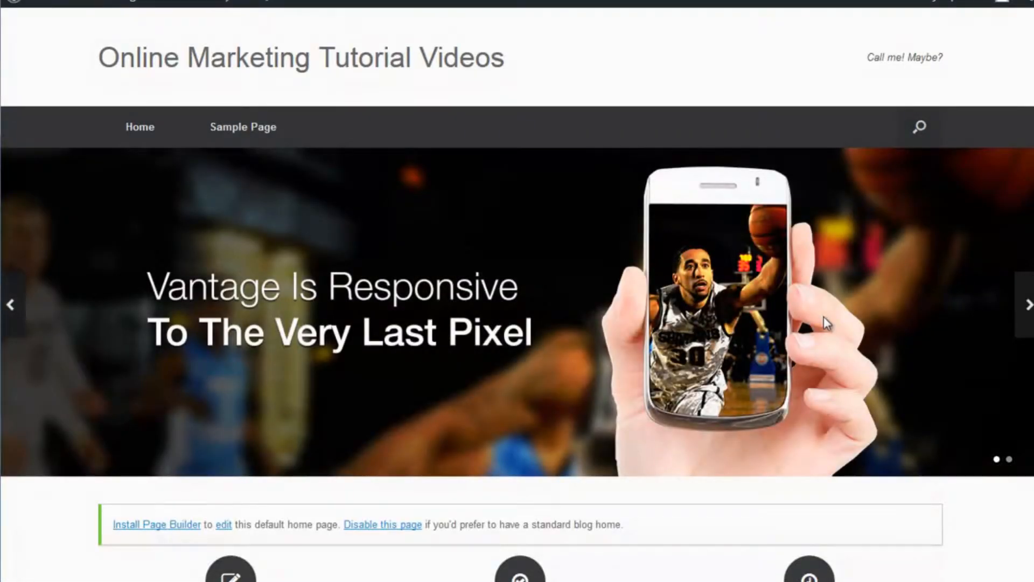
scroll(823, 315, "down", 7)
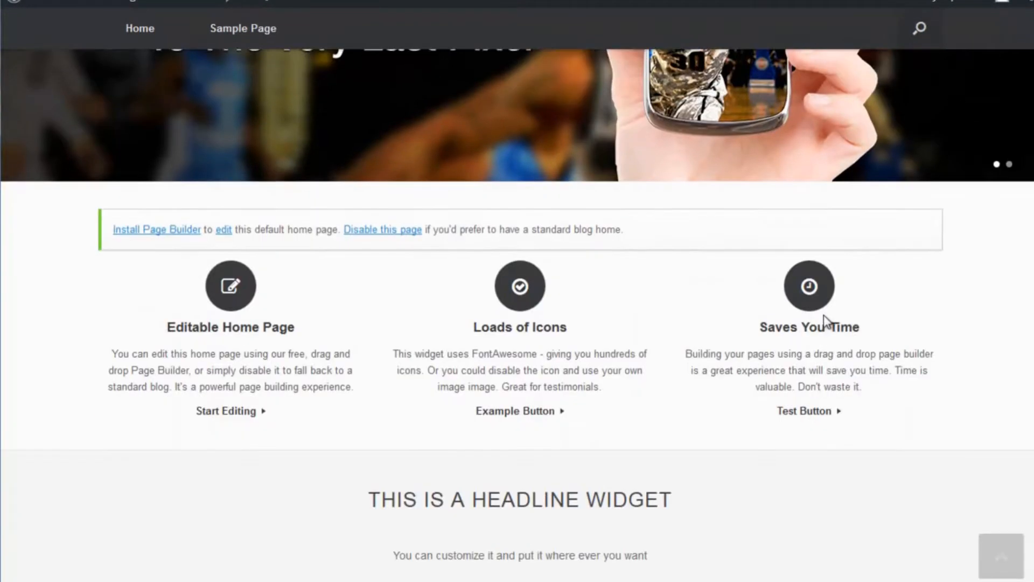
scroll(824, 317, "down", 5)
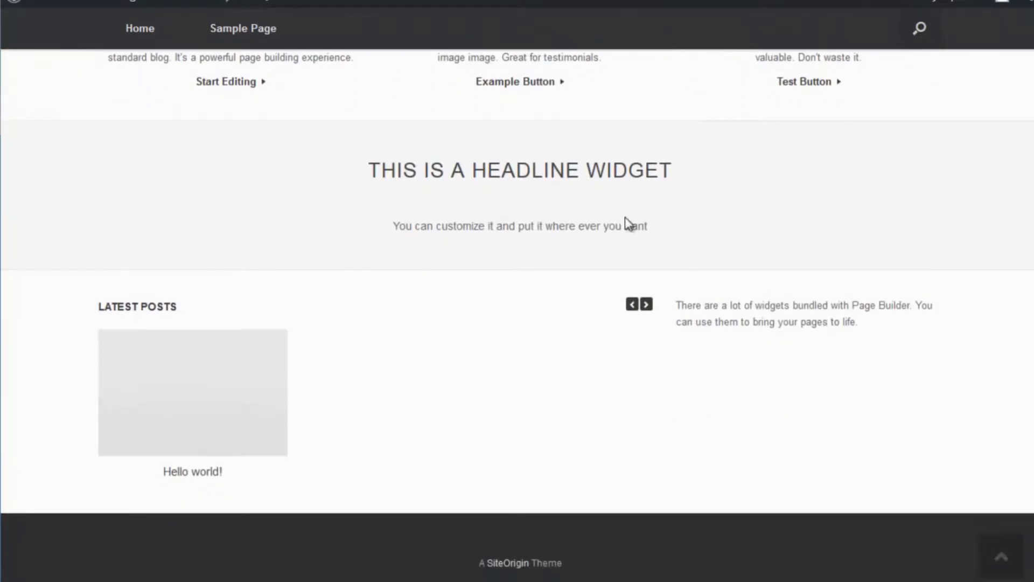
left_click_drag(369, 175, 684, 180)
scroll(318, 352, "up", 10)
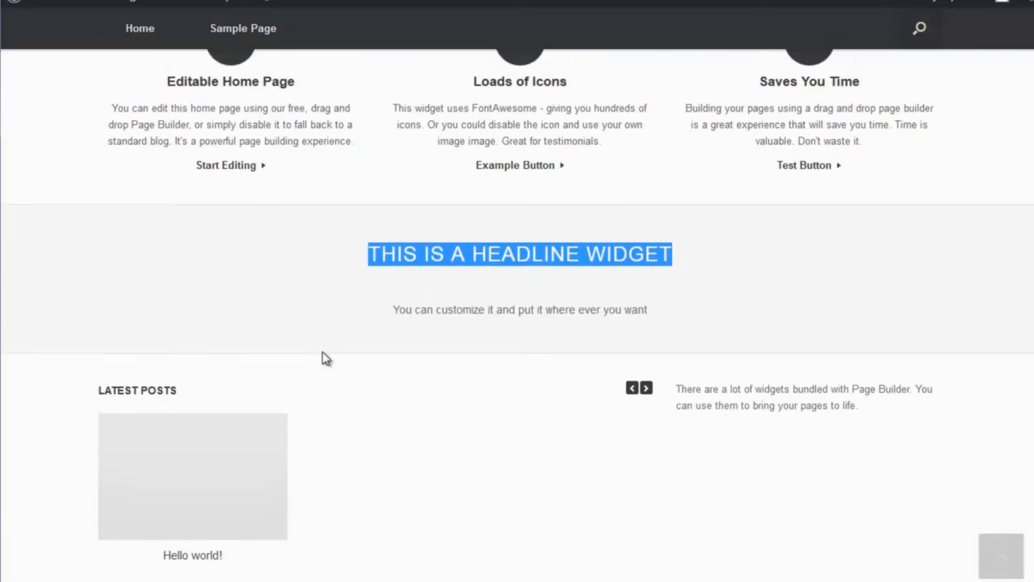
scroll(518, 316, "up", 2)
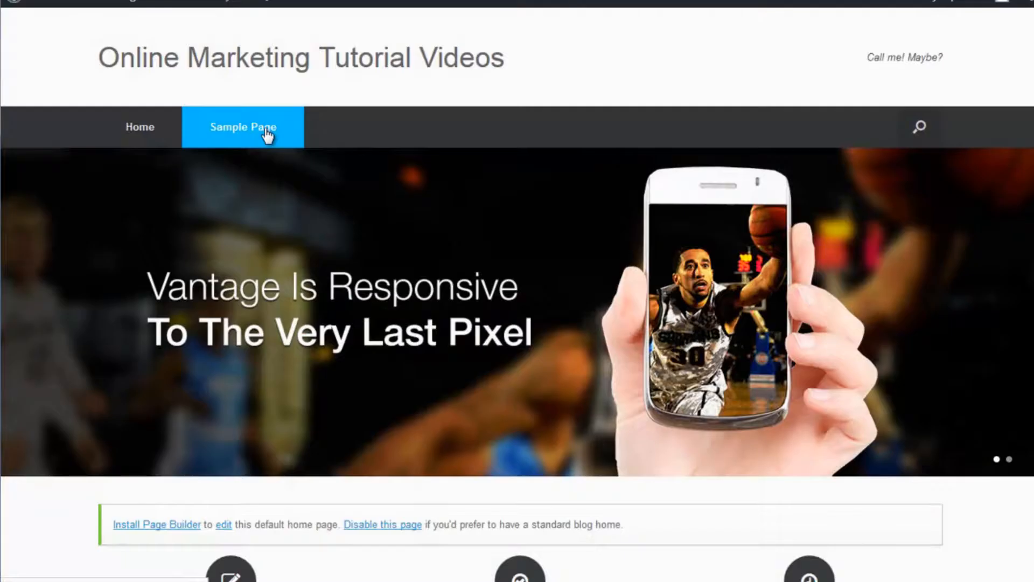
Step: Open the Sample Page and narrow the browser window to check the responsive layout, restoring the full width
left_click(267, 134)
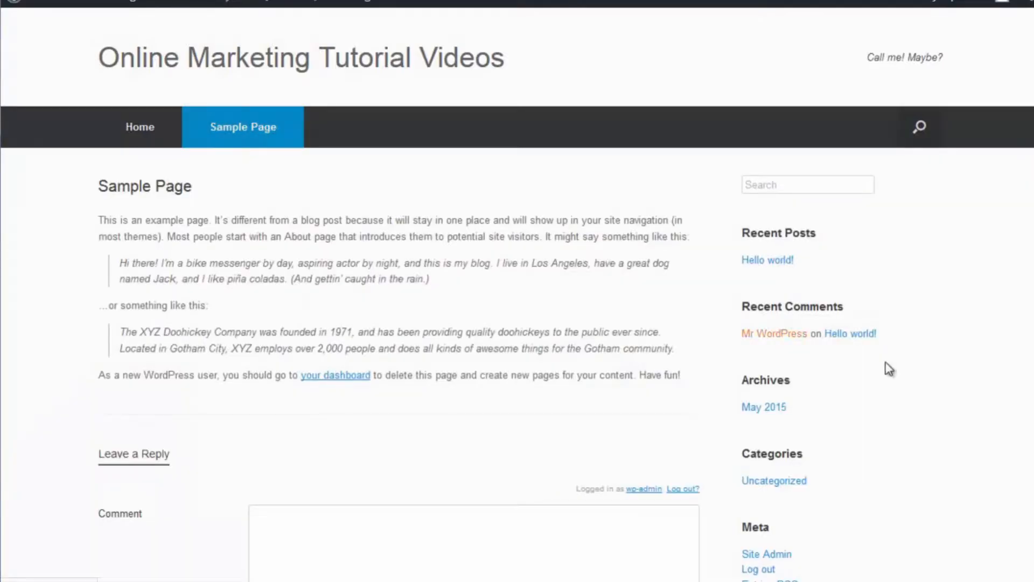
left_click_drag(1032, 283, 248, 284)
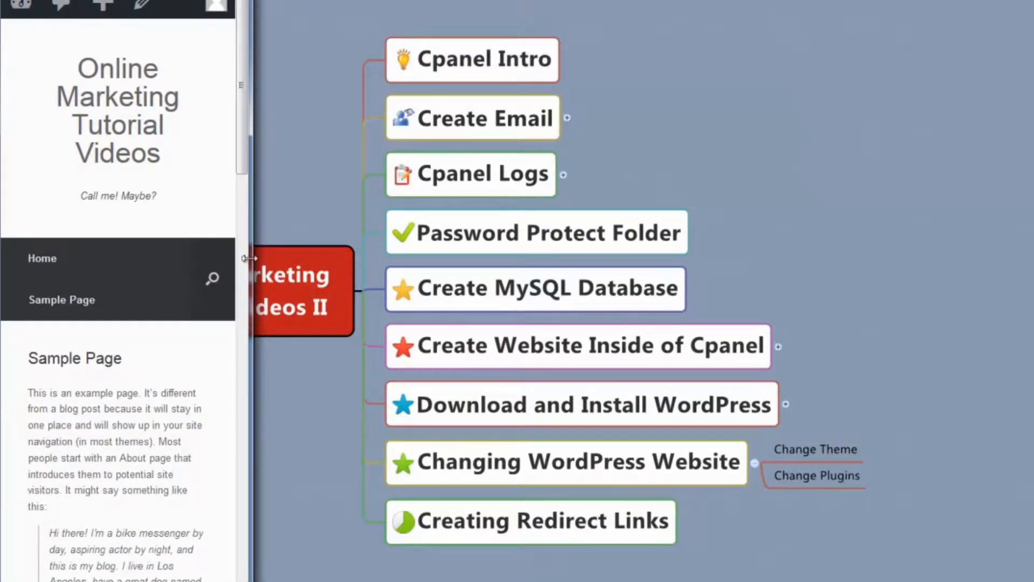
left_click_drag(249, 254, 1033, 355)
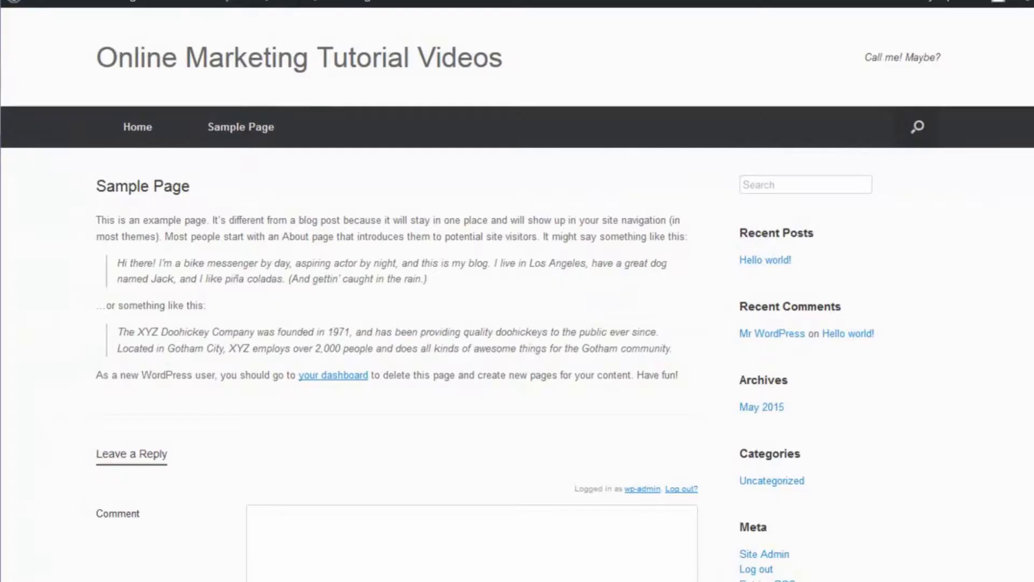
Step: Return to the site's home page and examine its feature columns and headline widget again
left_click(279, 73)
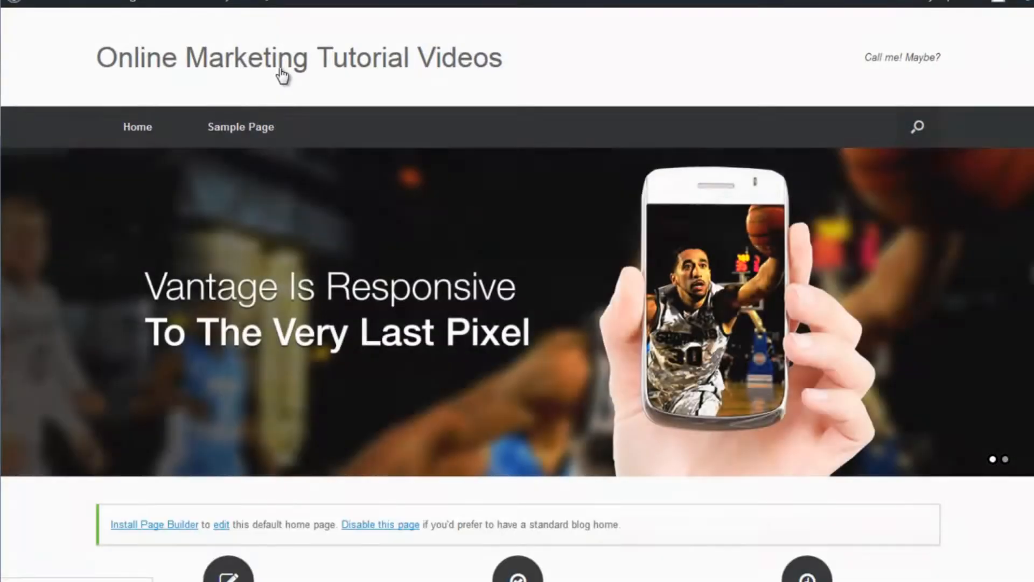
scroll(474, 318, "down", 8)
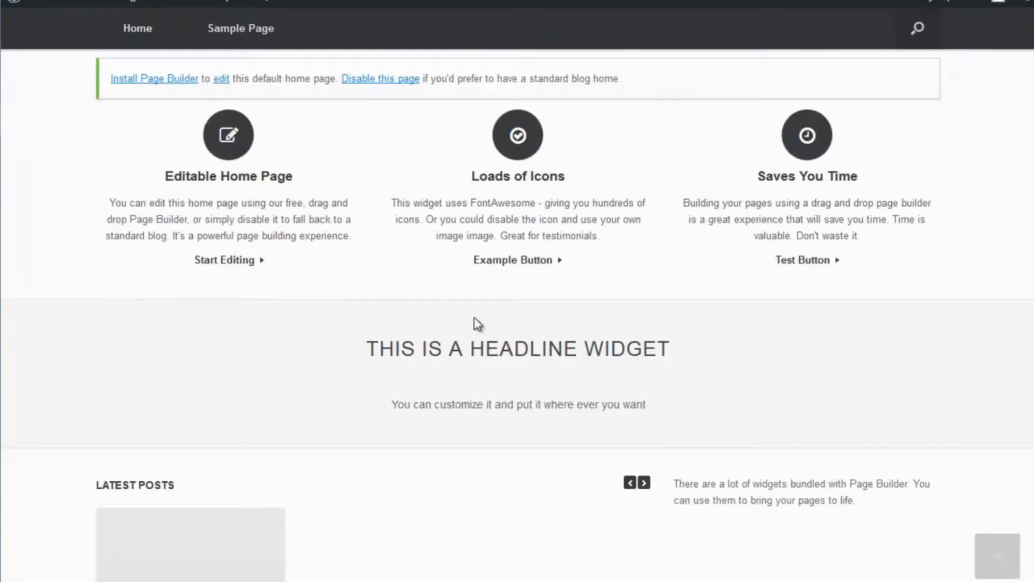
scroll(479, 323, "up", 2)
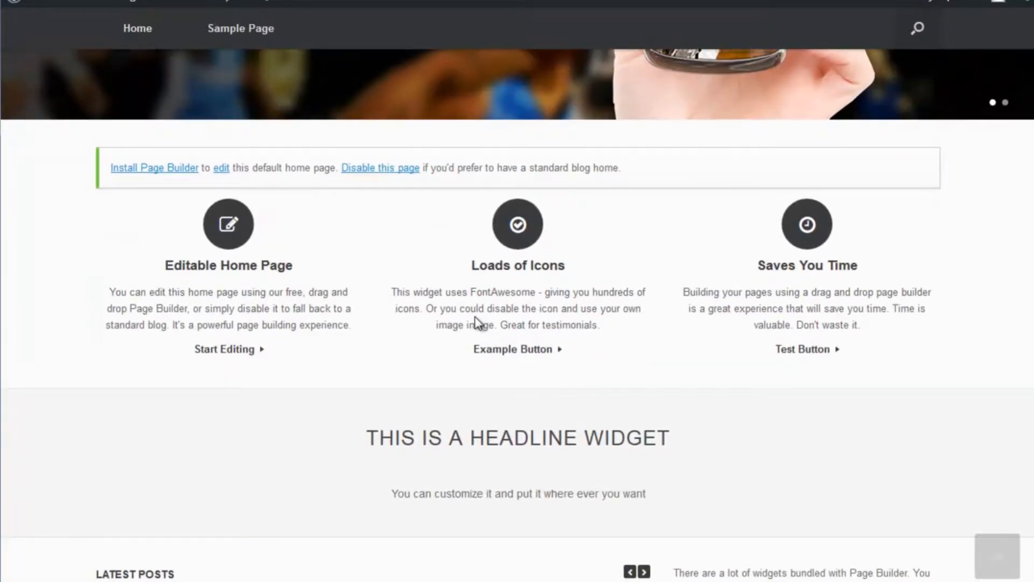
scroll(475, 323, "up", 7)
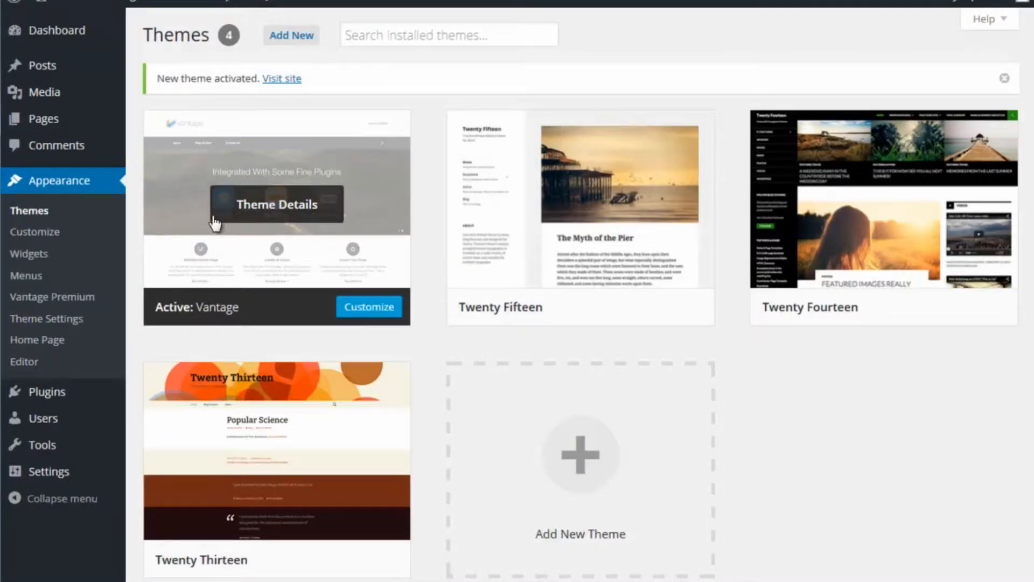
Step: Start choosing a logo image in the Vantage theme settings and browse Portable Drive (K:) to the PNG folder inside LogoNerd Logo
left_click(50, 321)
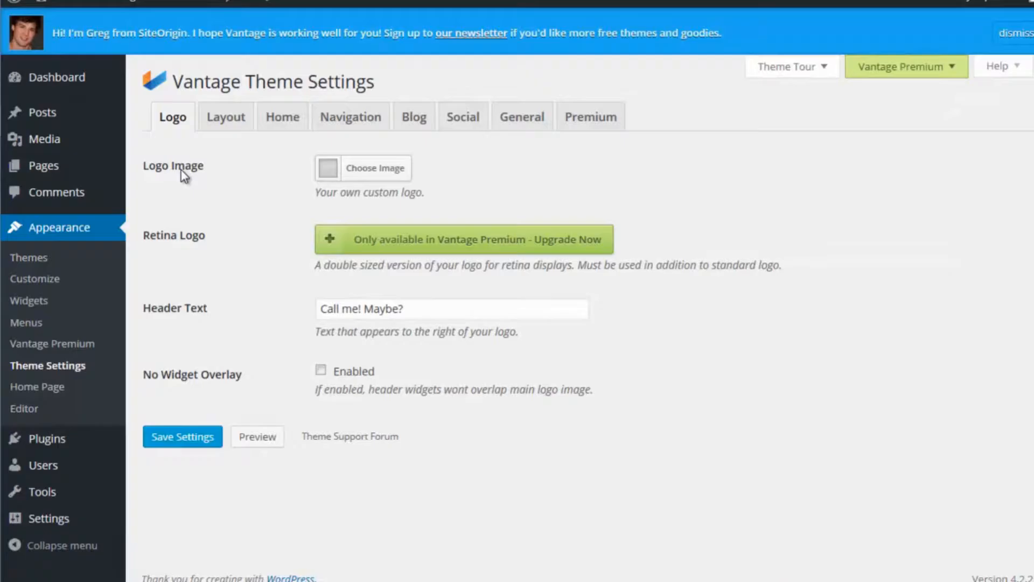
left_click(371, 168)
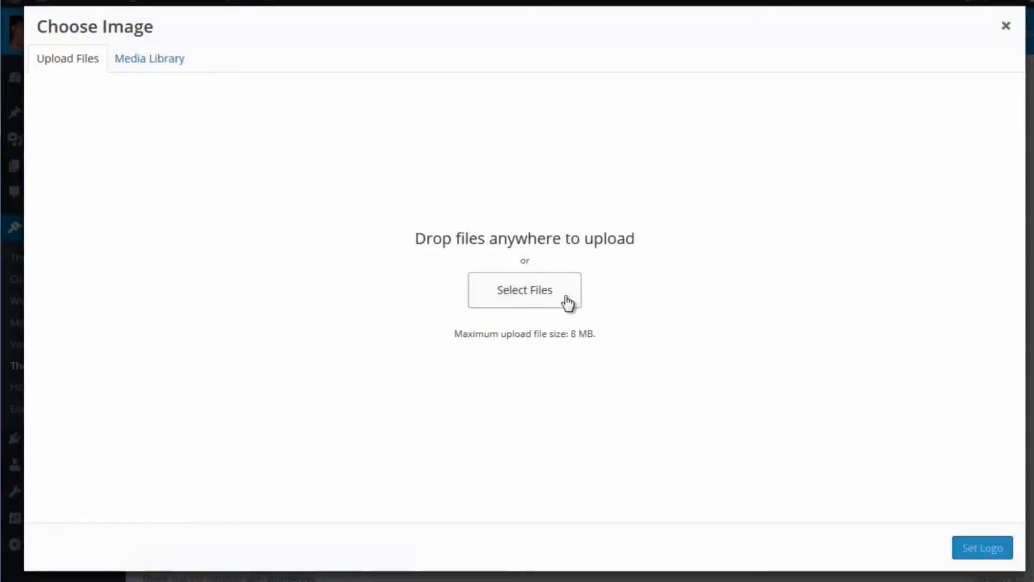
left_click(542, 295)
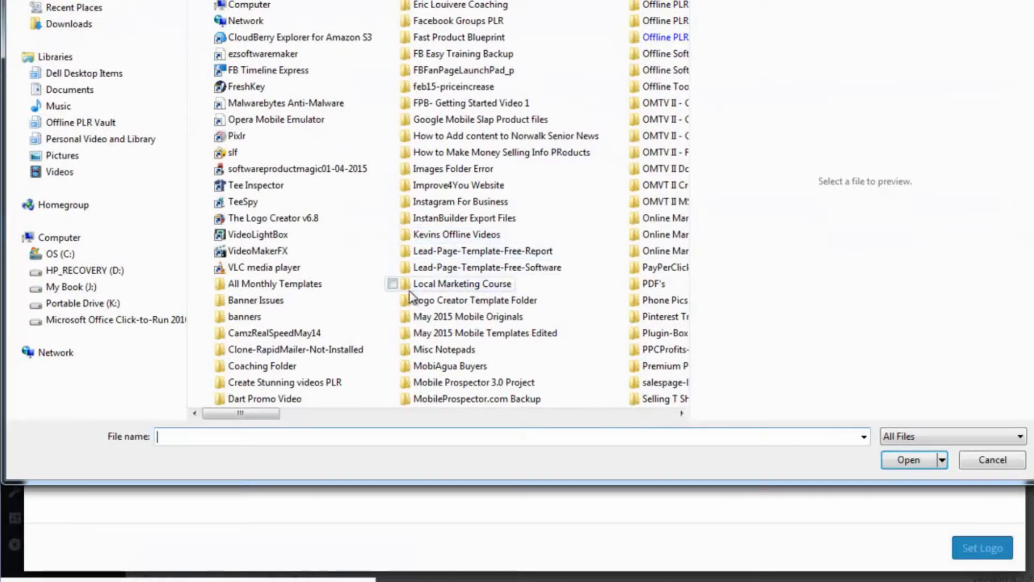
left_click(83, 302)
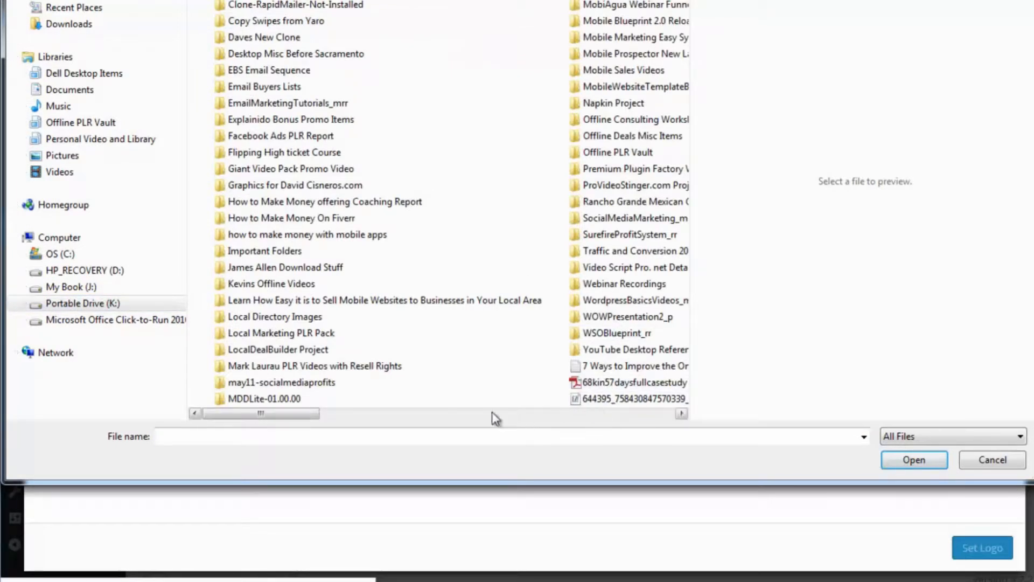
double_click(270, 252)
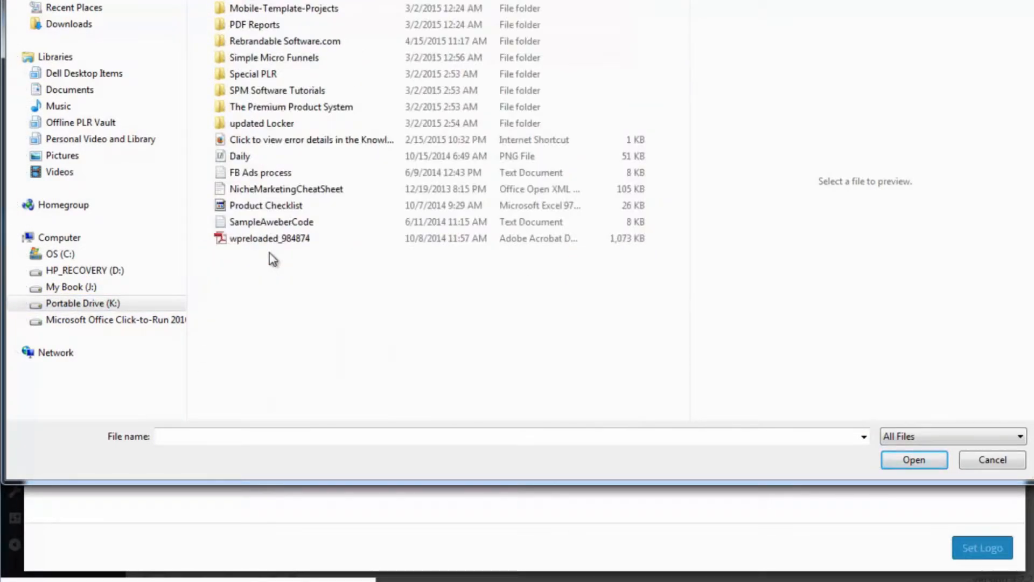
double_click(269, 1)
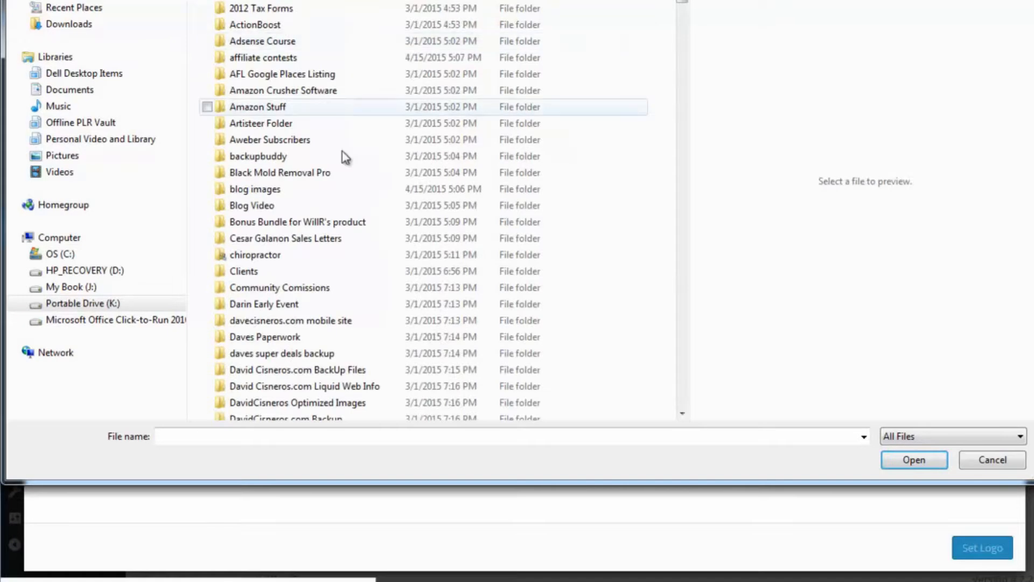
scroll(378, 313, "down", 15)
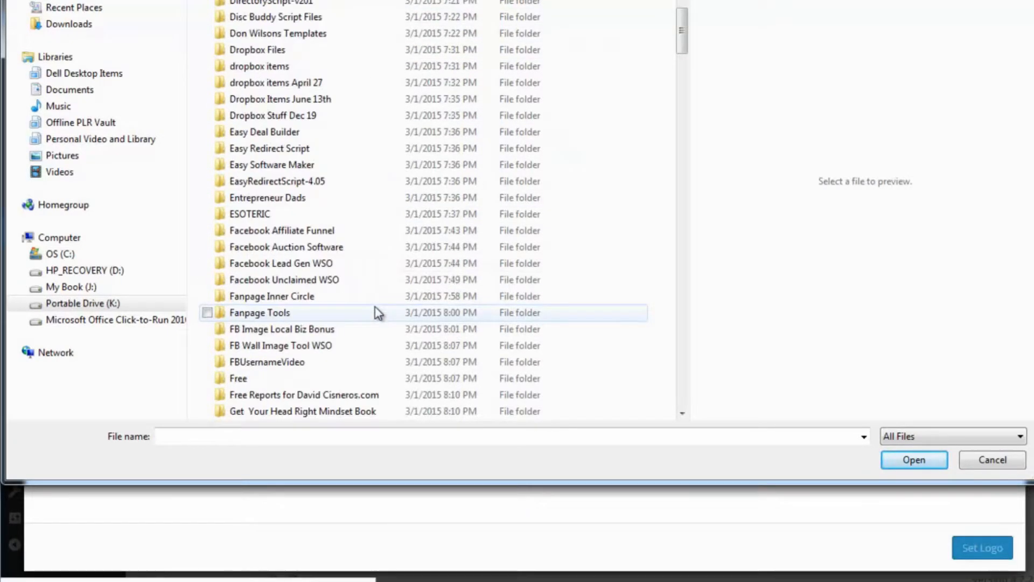
scroll(271, 346, "down", 4)
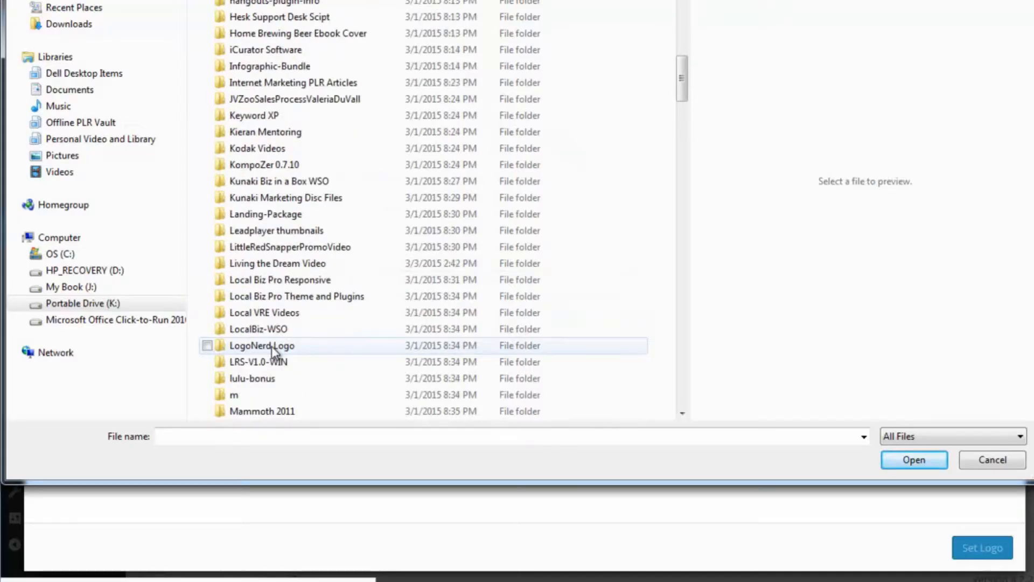
double_click(266, 346)
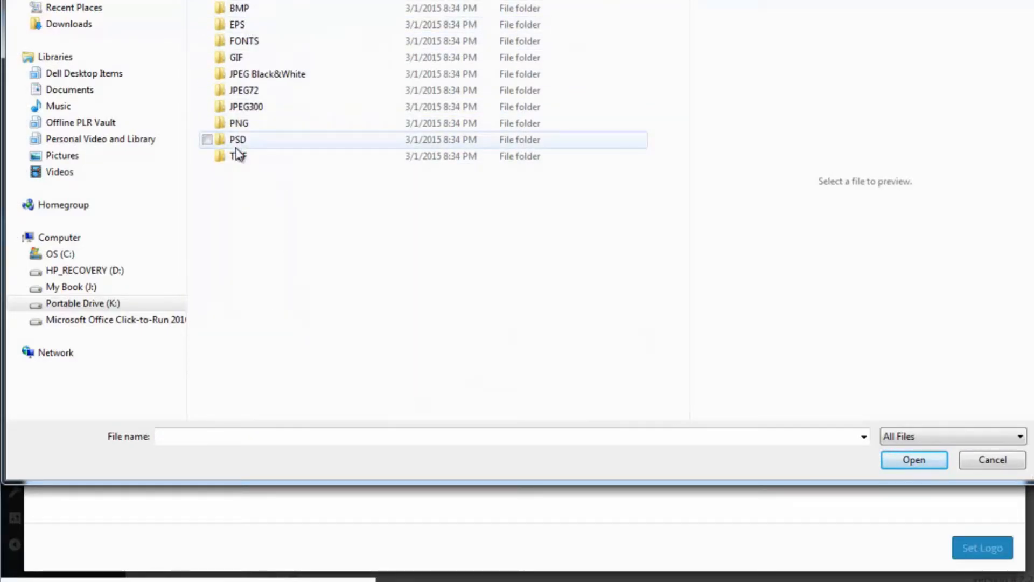
double_click(242, 123)
Step: Upload the full-size logo PNG, the first file in the folder, set it as the logo image and save the theme settings
left_click(532, 10)
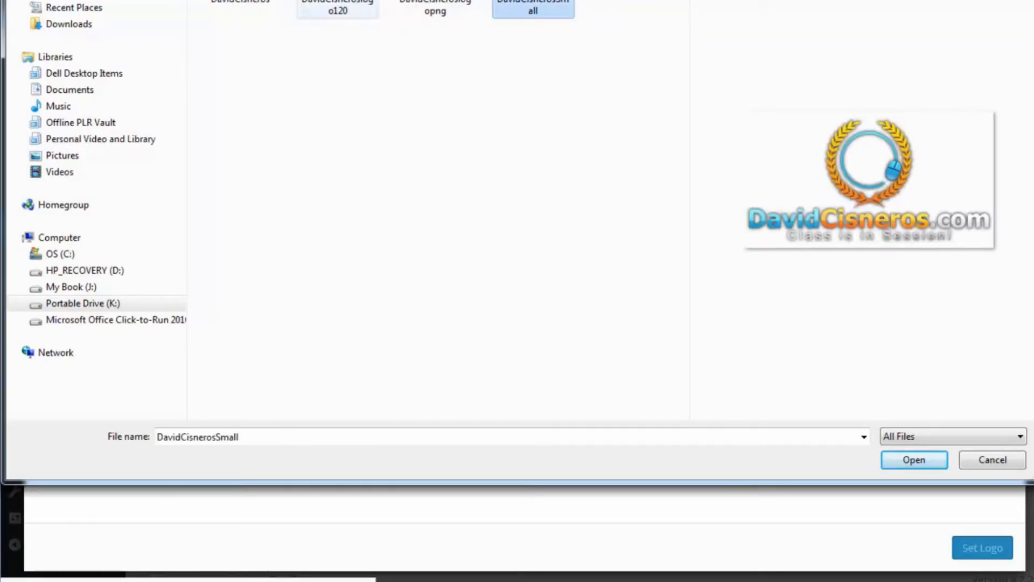
left_click(240, 2)
left_click(915, 467)
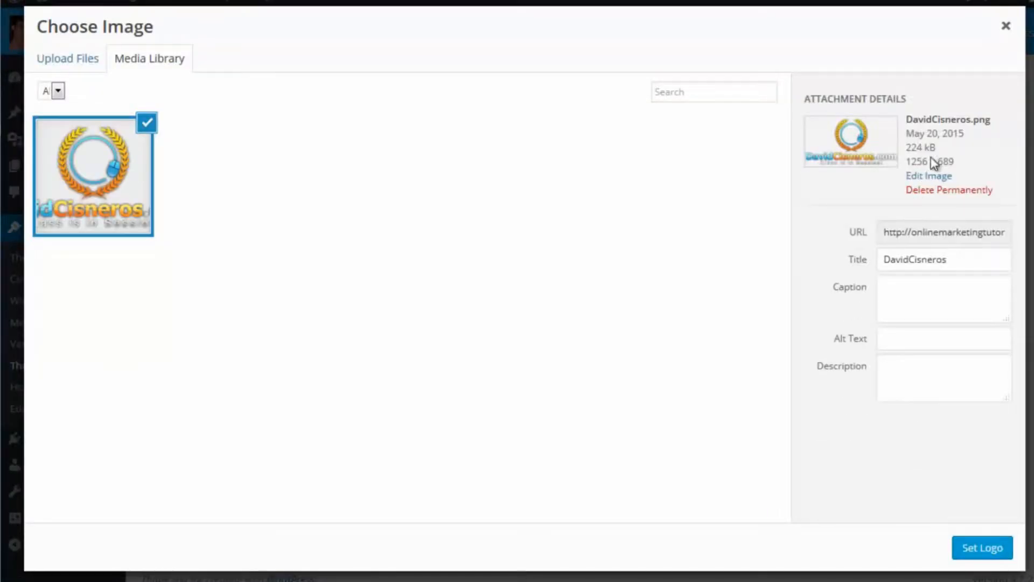
left_click(981, 549)
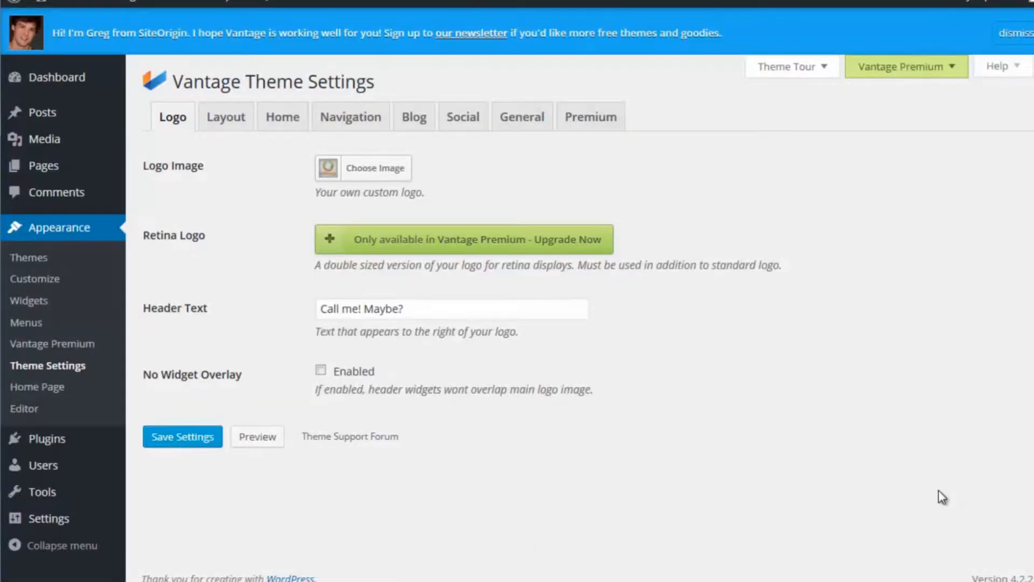
left_click(202, 443)
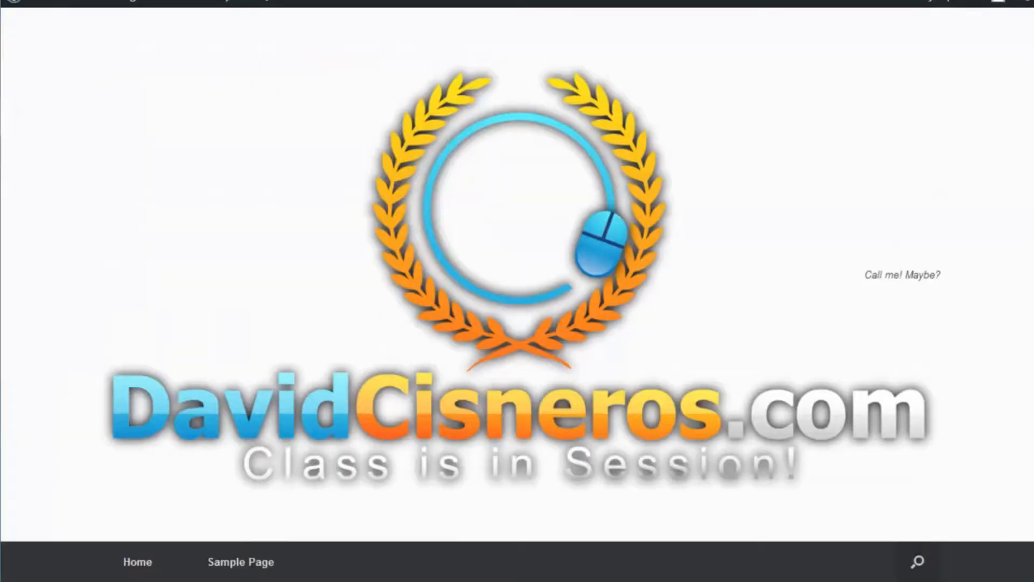
Step: Check how the uploaded logo looks above the menu and slider on the live home page
scroll(842, 330, "down", 5)
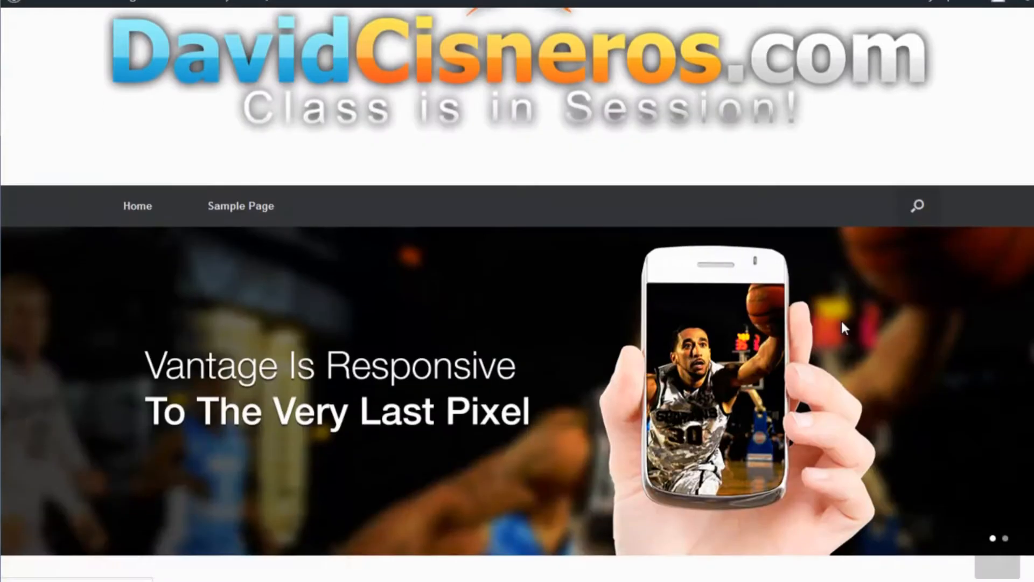
scroll(846, 316, "up", 5)
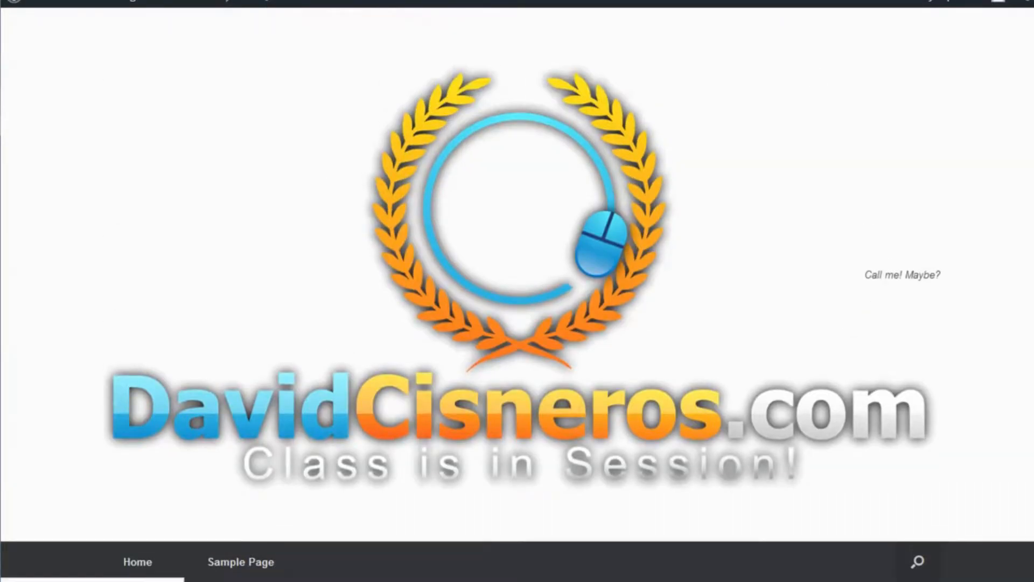
key("ctrl+shift+Tab")
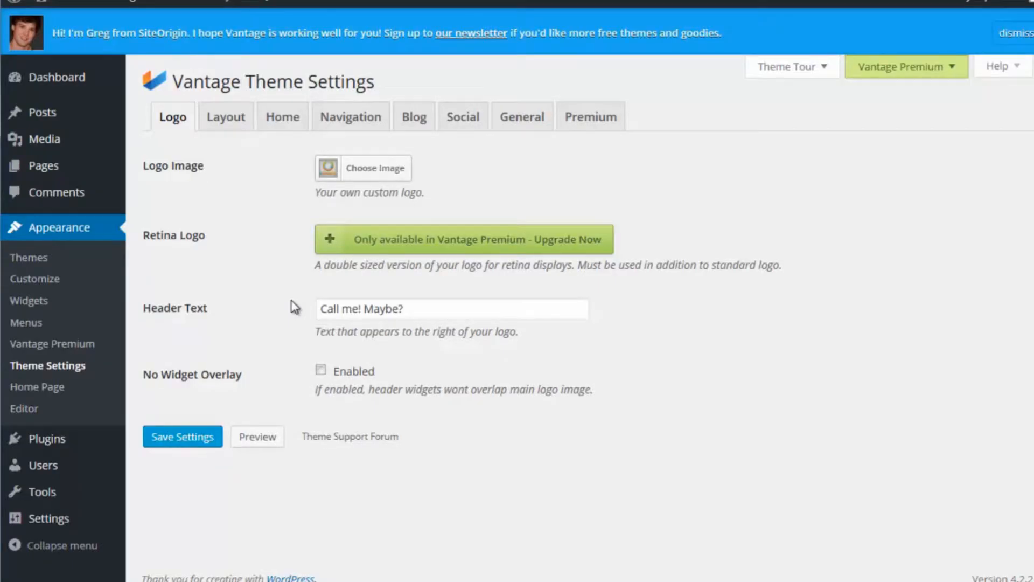
Step: Replace the header text with "Class is in Session!" and save the theme settings
left_click_drag(409, 309, 289, 305)
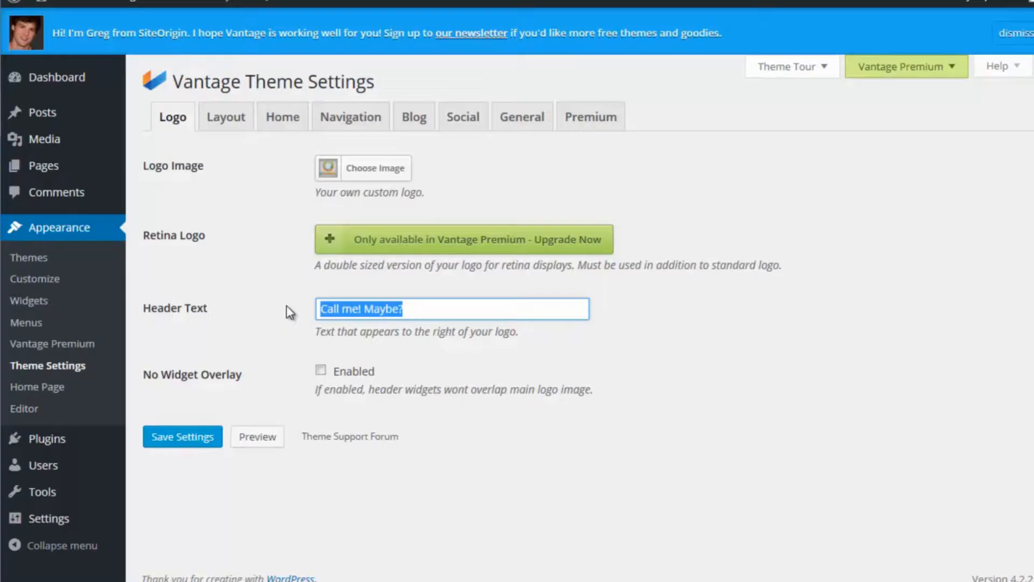
type("Cal")
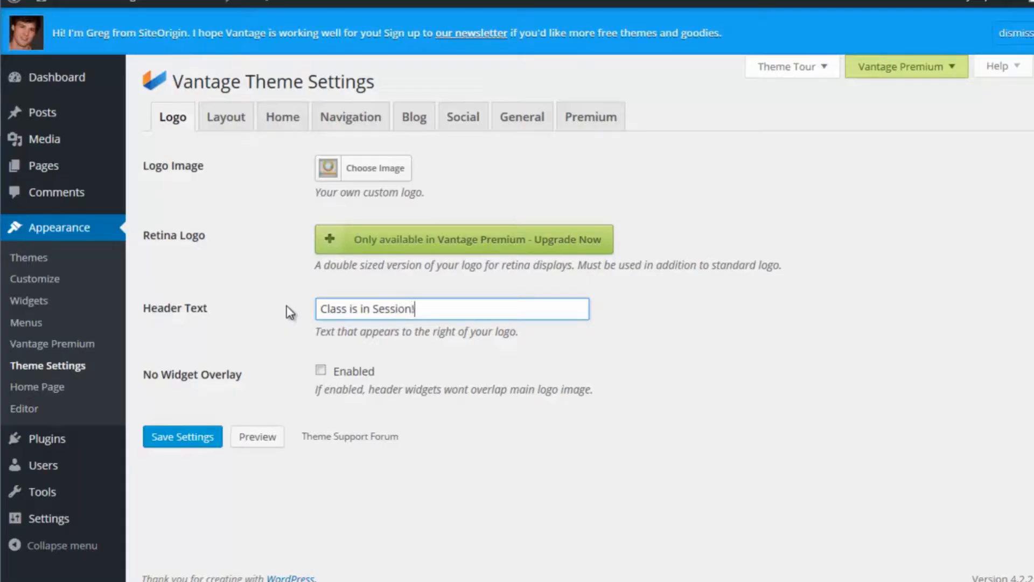
left_click(192, 441)
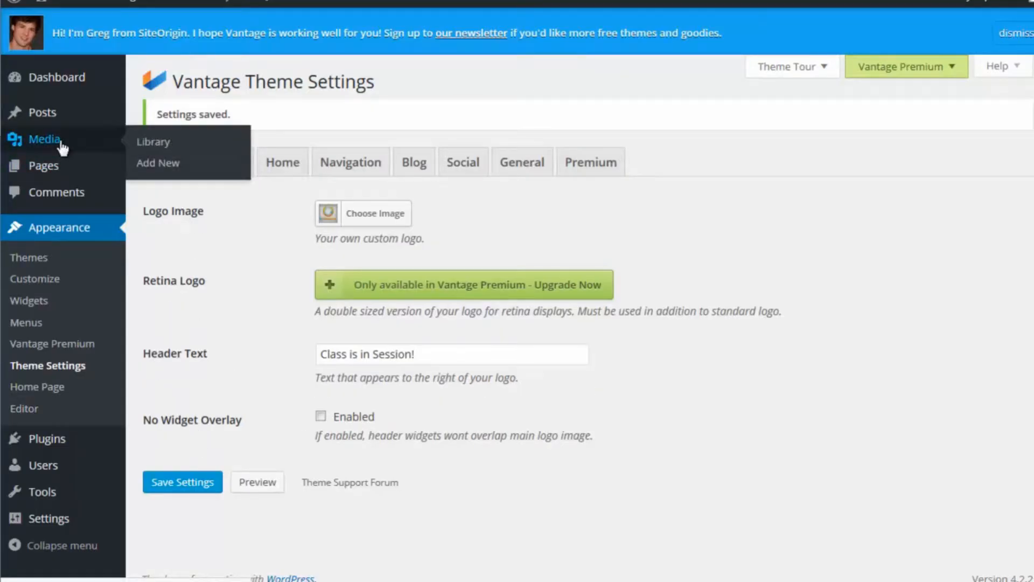
Step: Open the logo's attachment details in the Media Library and check the live home page's logo and header text
left_click(68, 145)
left_click(201, 178)
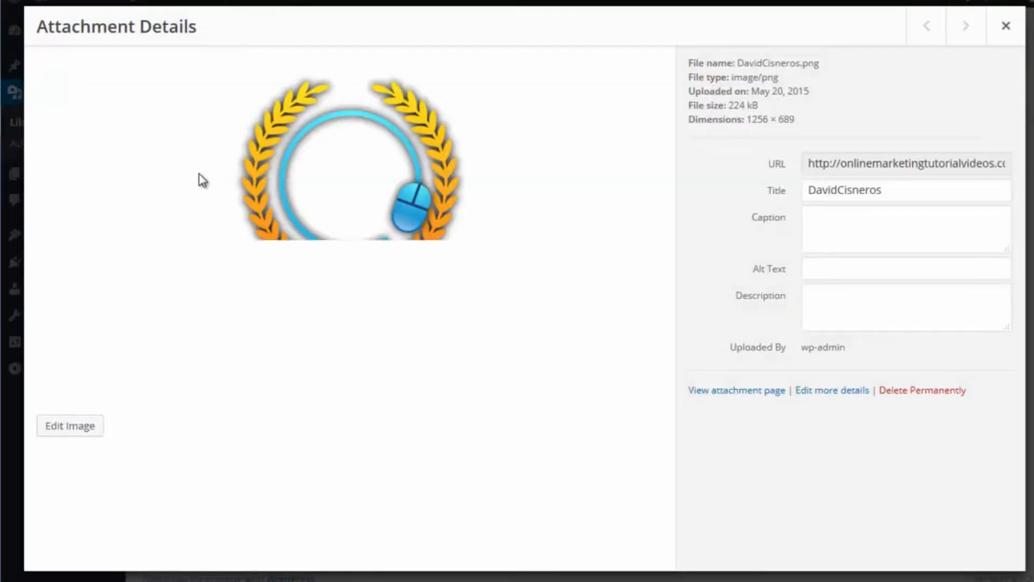
left_click(774, 398)
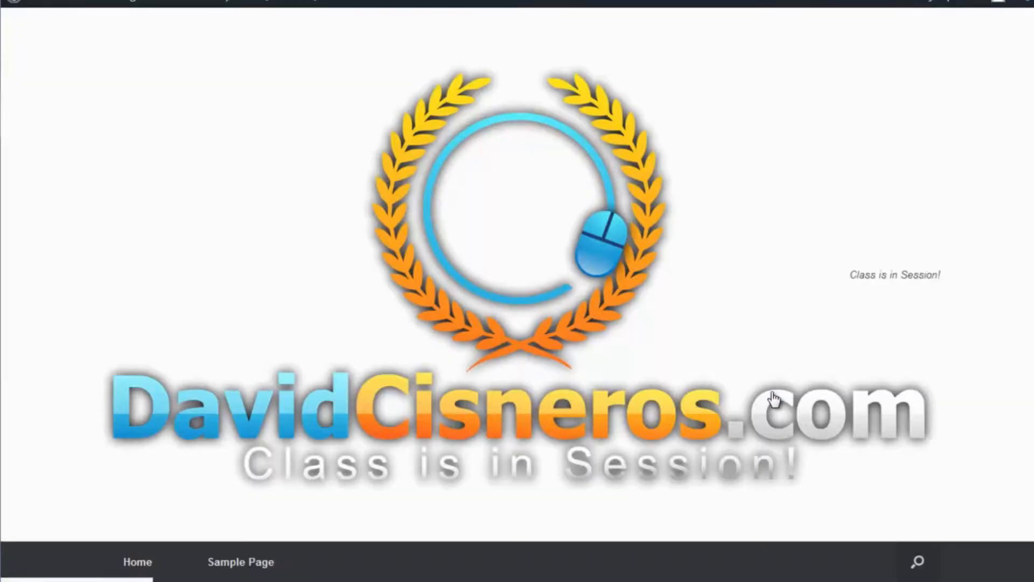
scroll(758, 395, "down", 5)
scroll(750, 393, "up", 5)
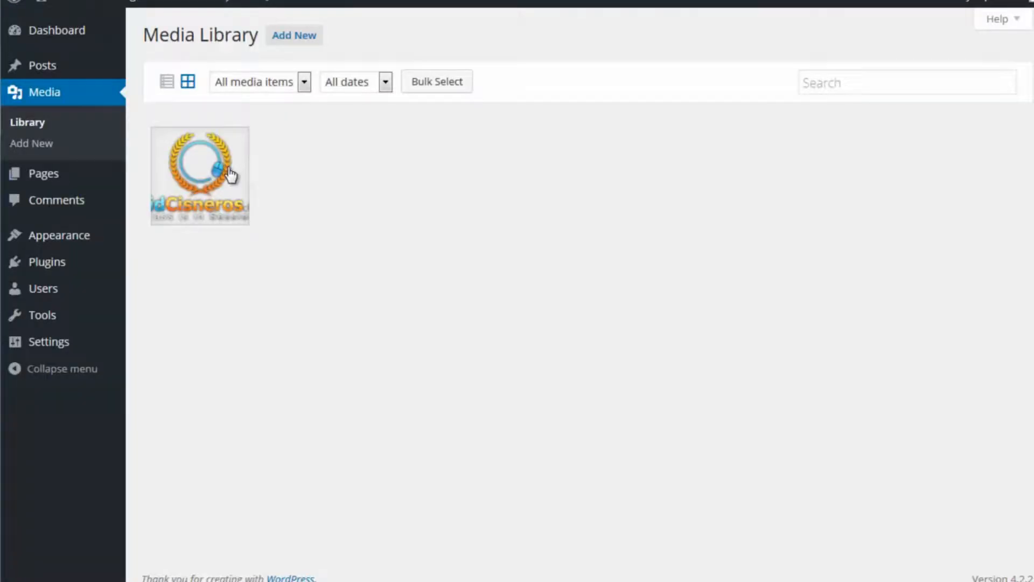
Step: Open the logo's full media editing page from its attachment details and look over its dimensions and fields
left_click(225, 169)
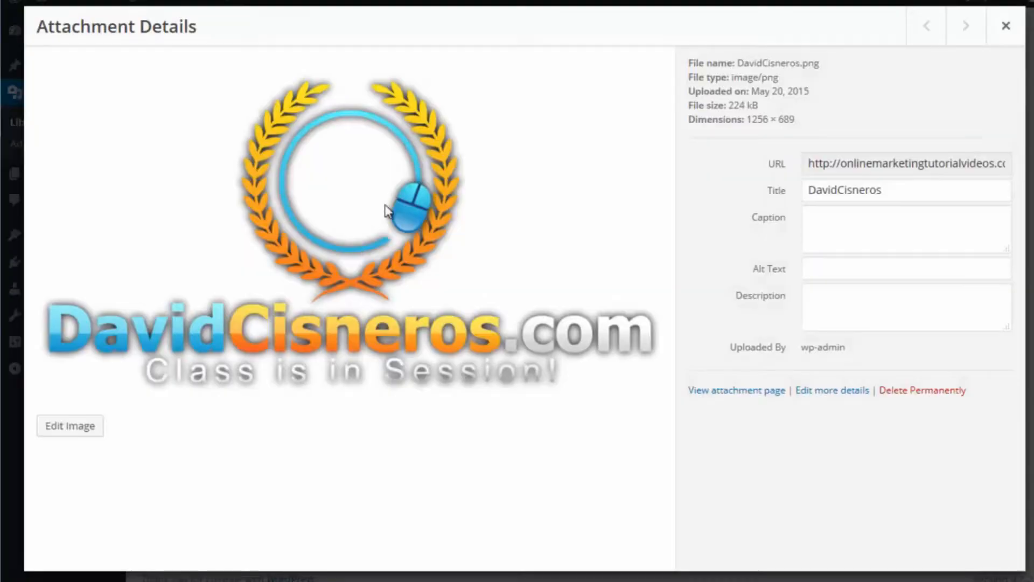
left_click(848, 393)
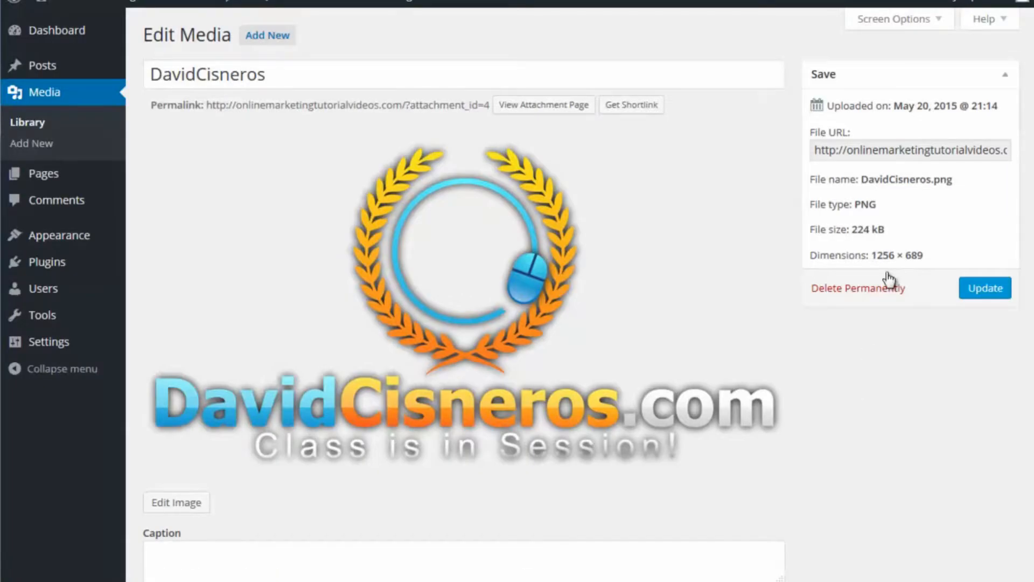
scroll(557, 319, "down", 5)
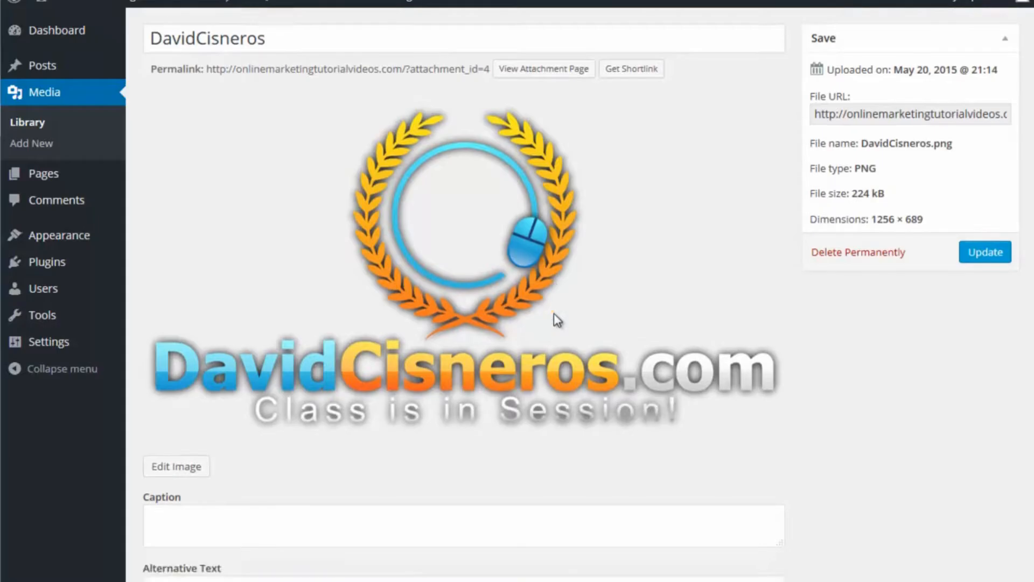
scroll(556, 312, "up", 5)
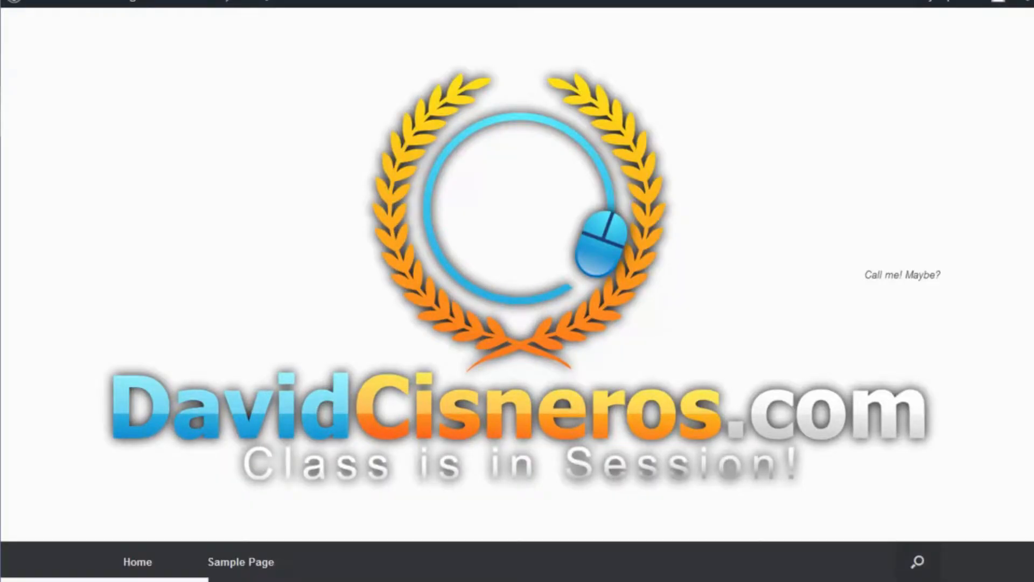
Step: Highlight the header text beside the logo on the live home page and look over the header area
left_click_drag(850, 273, 949, 279)
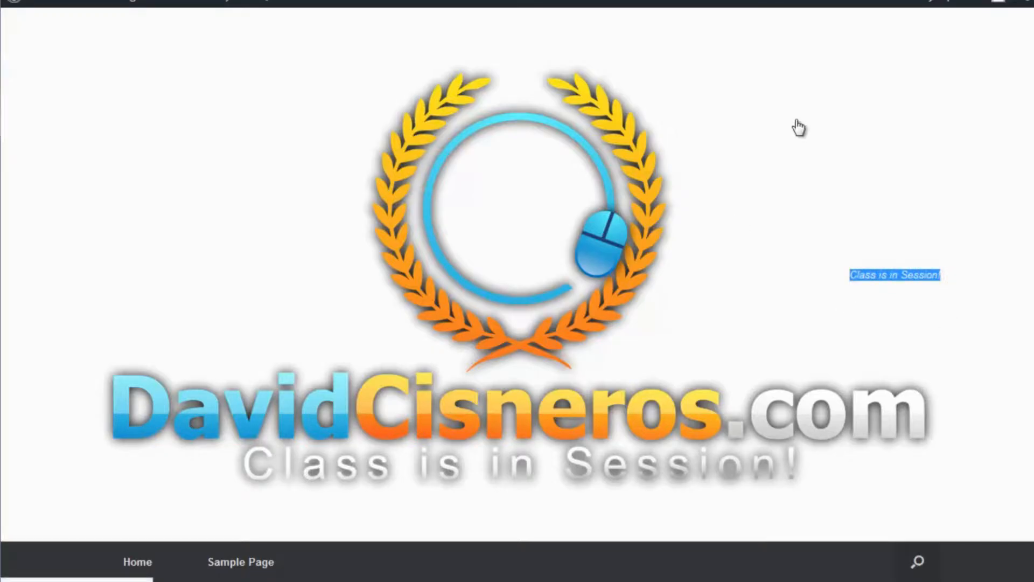
scroll(1028, 127, "down", 9)
scroll(517, 290, "up", 9)
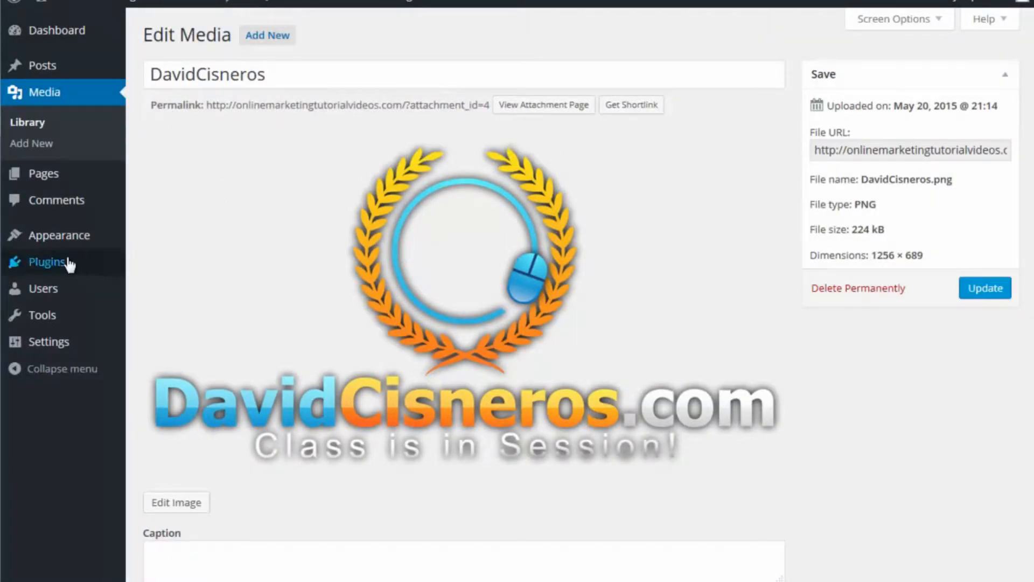
Step: Return to the Vantage theme settings and review the Logo, Layout and Home options, including the Premium-only retina logo
mouse_move(65, 263)
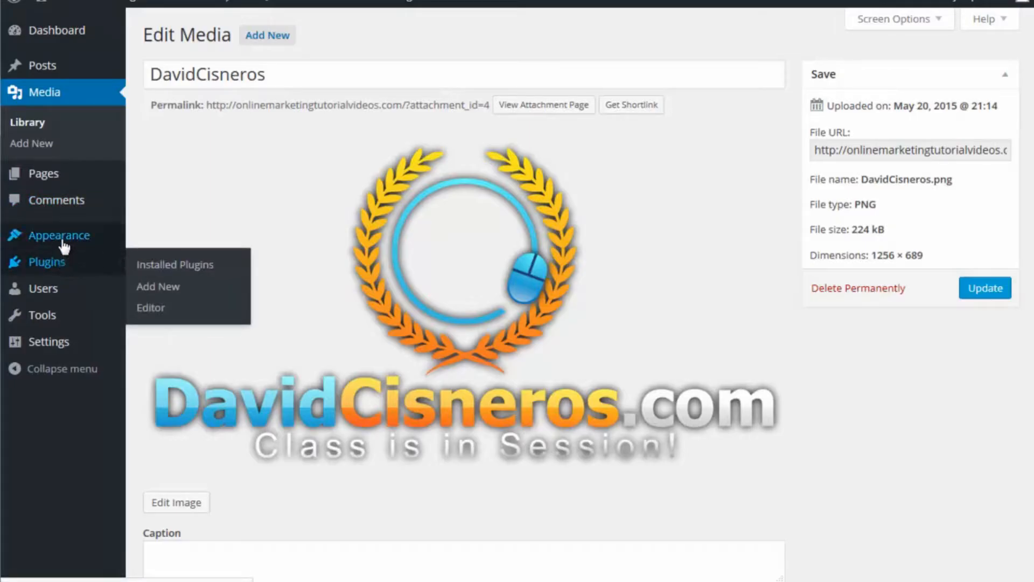
left_click(65, 245)
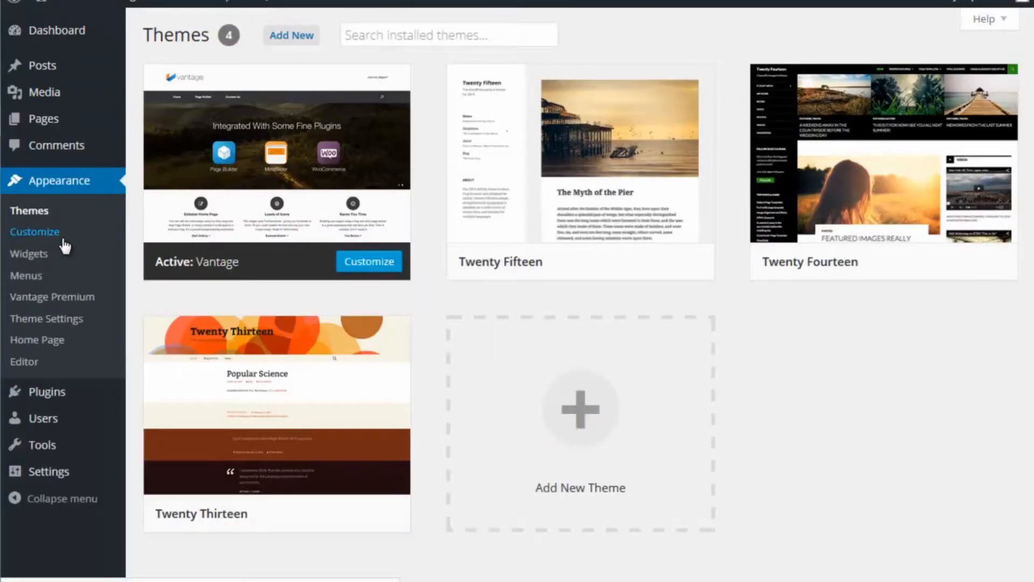
left_click(64, 322)
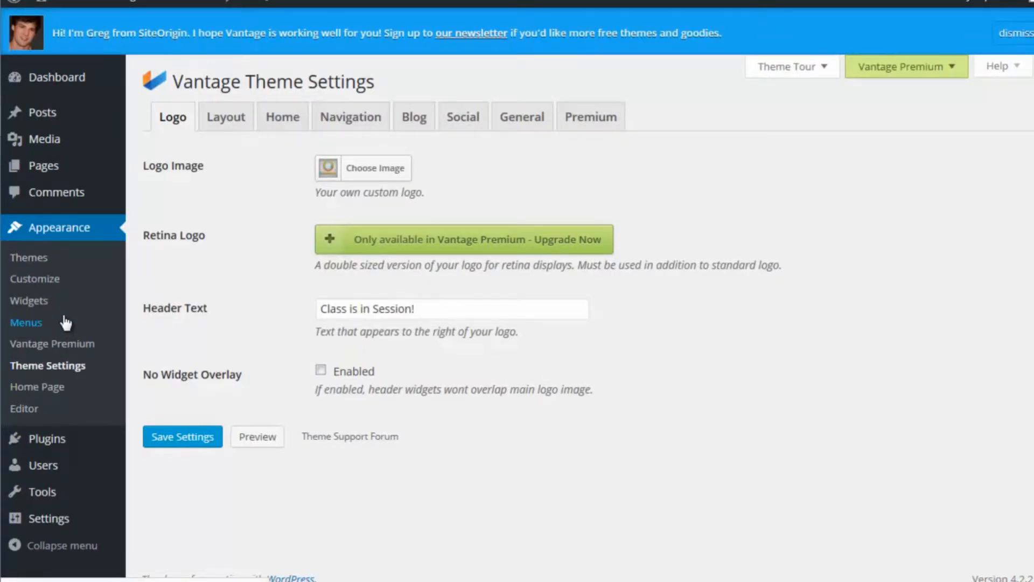
mouse_move(464, 253)
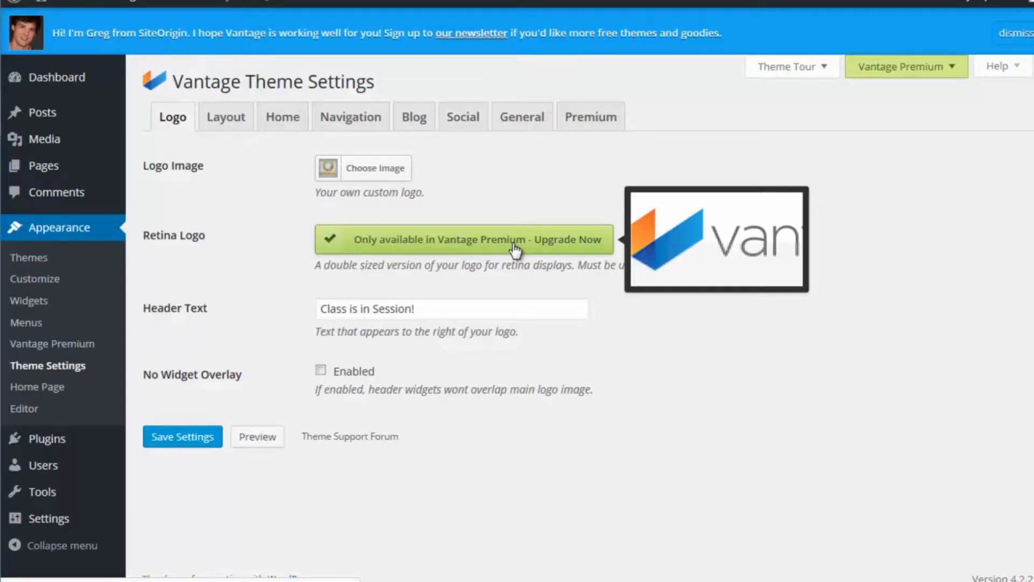
left_click(227, 115)
left_click(281, 116)
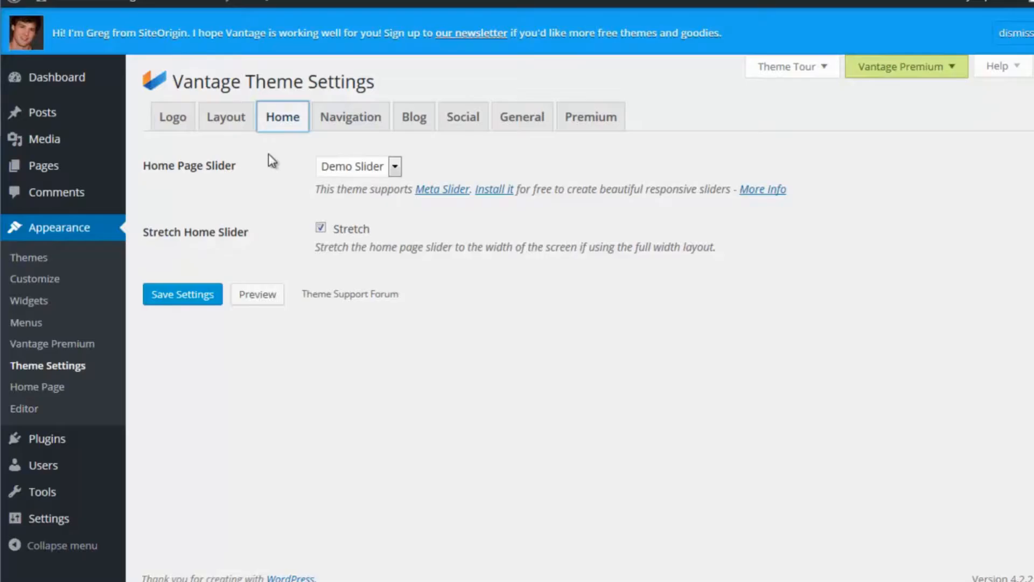
Step: Dismiss the SiteOrigin newsletter banner and review the Navigation options, including the Premium-only responsive menu
left_click(1007, 34)
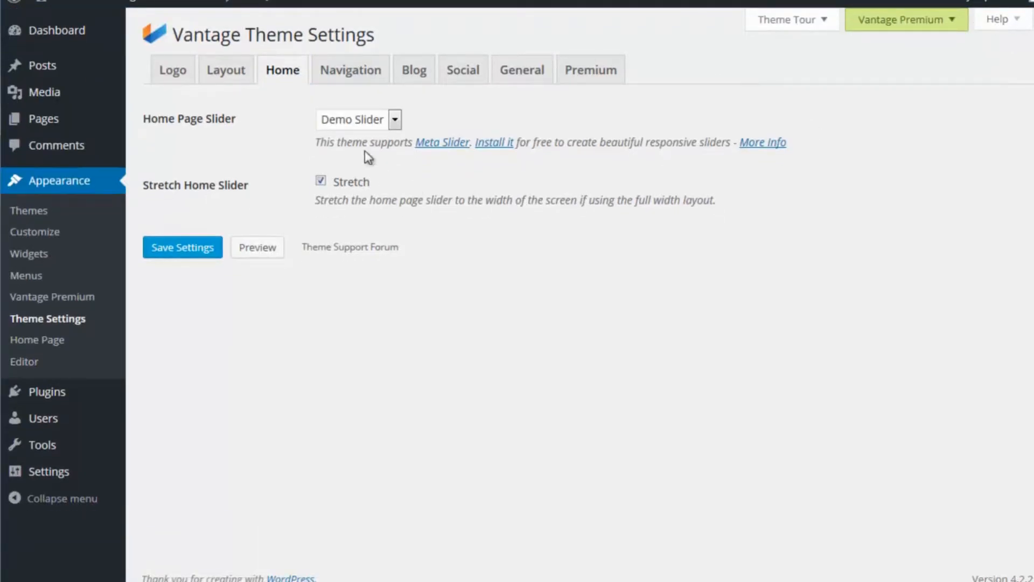
left_click(351, 75)
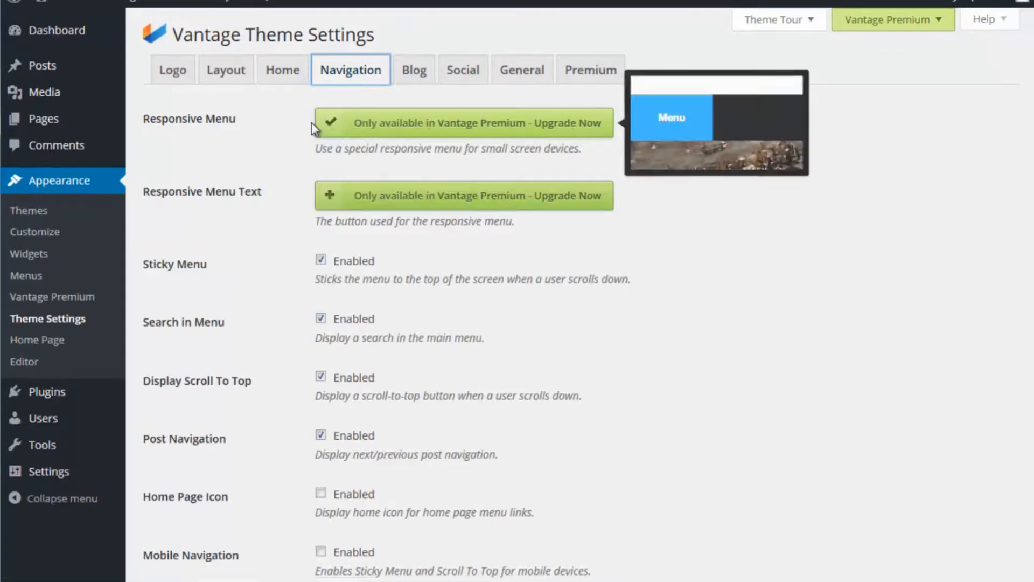
mouse_move(360, 129)
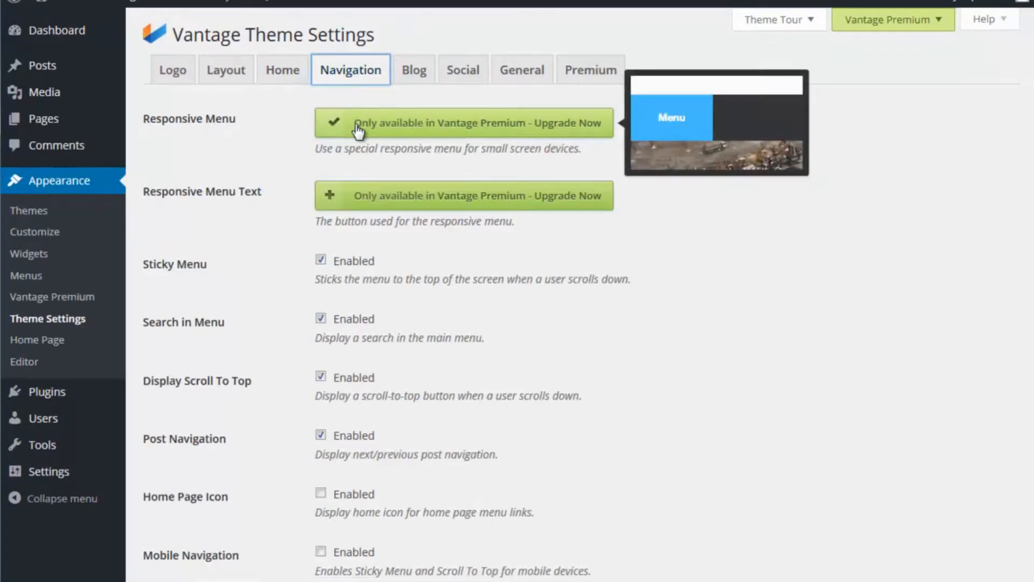
Step: Look over the Vantage Premium upgrade page and its pricing choices, and return to the Logo options in the Vantage theme settings
left_click(466, 129)
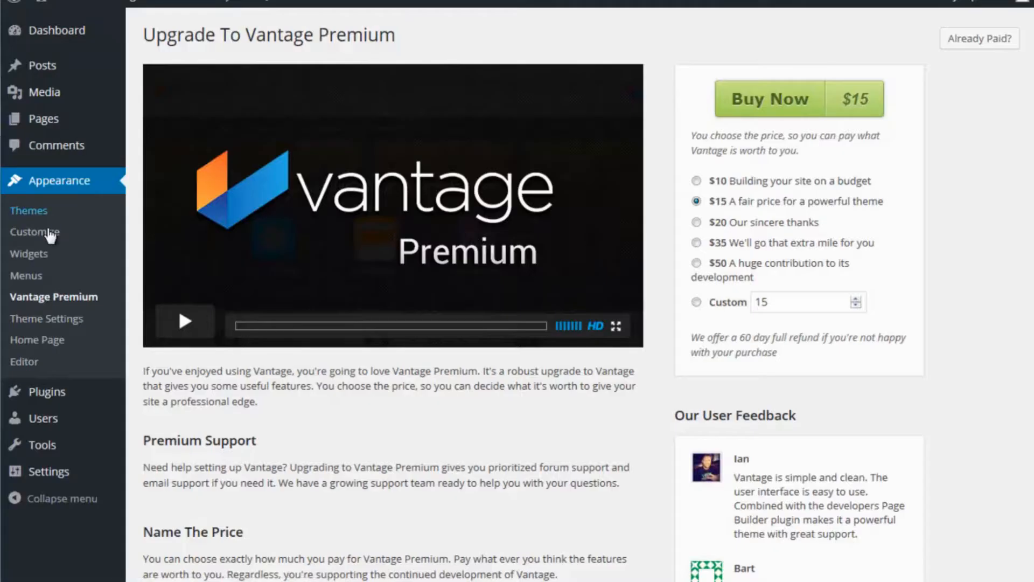
left_click(44, 322)
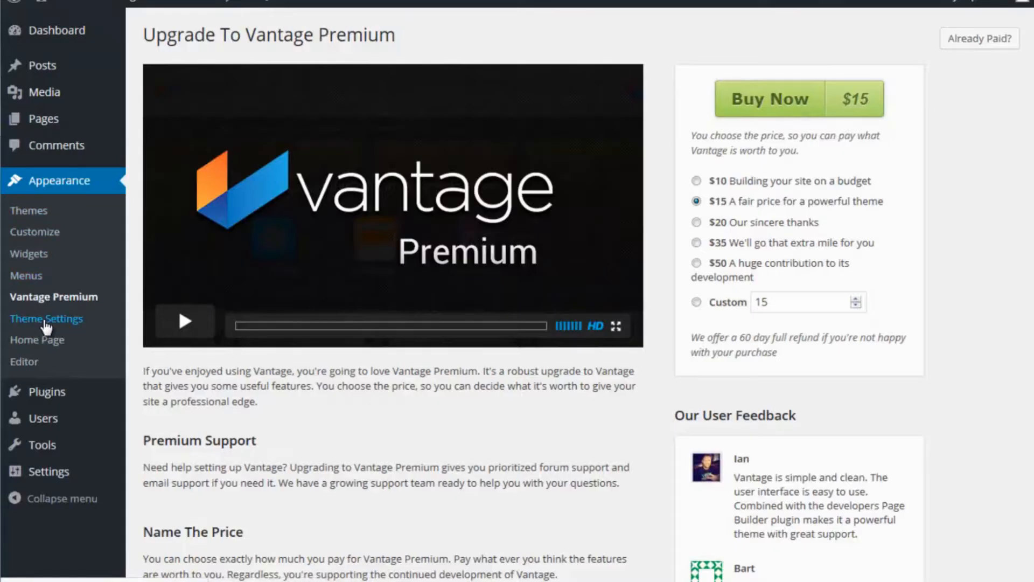
left_click(166, 68)
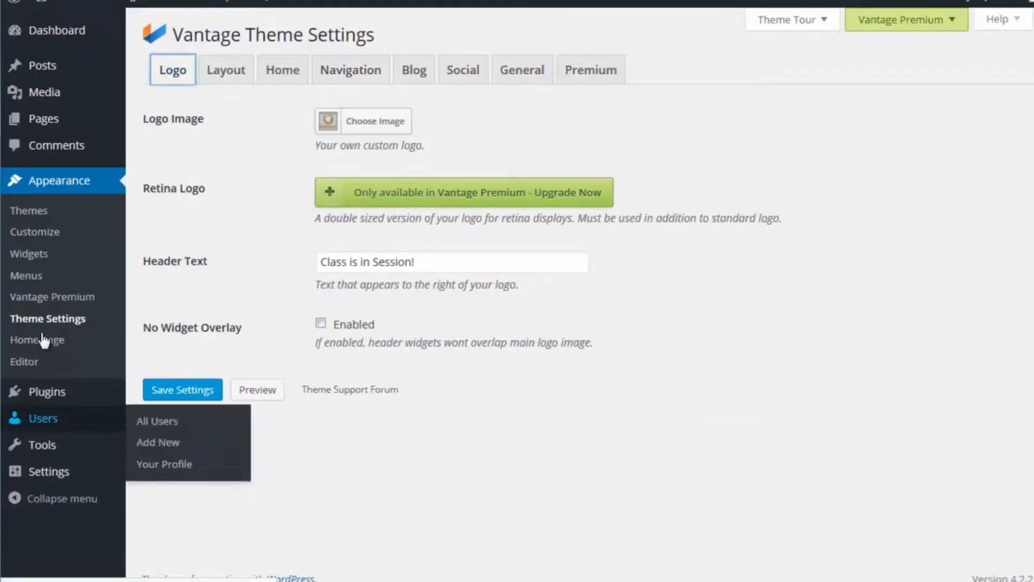
Step: Install the Customizr theme from the popular themes in the WordPress theme directory and activate it
left_click(39, 217)
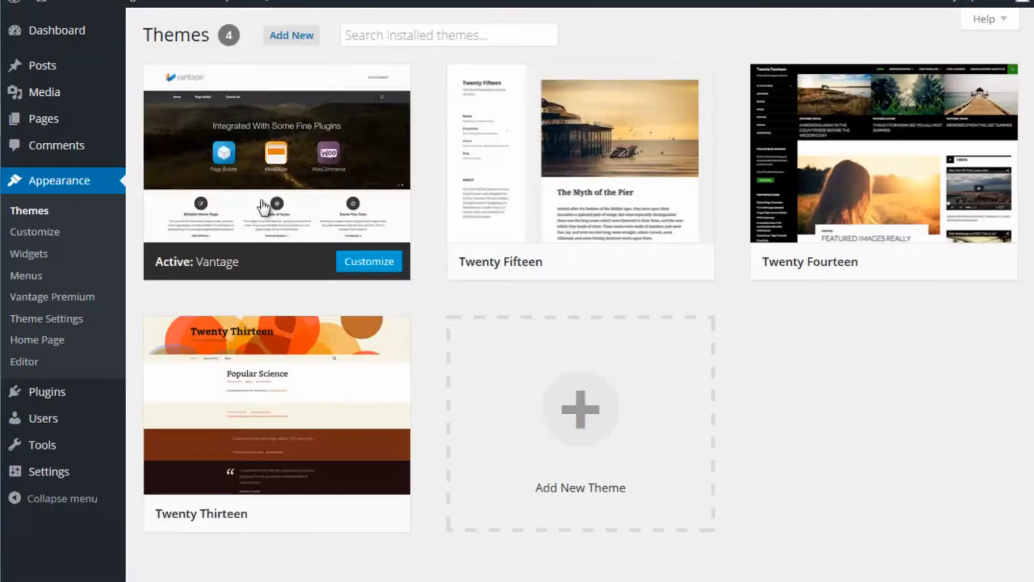
left_click(298, 42)
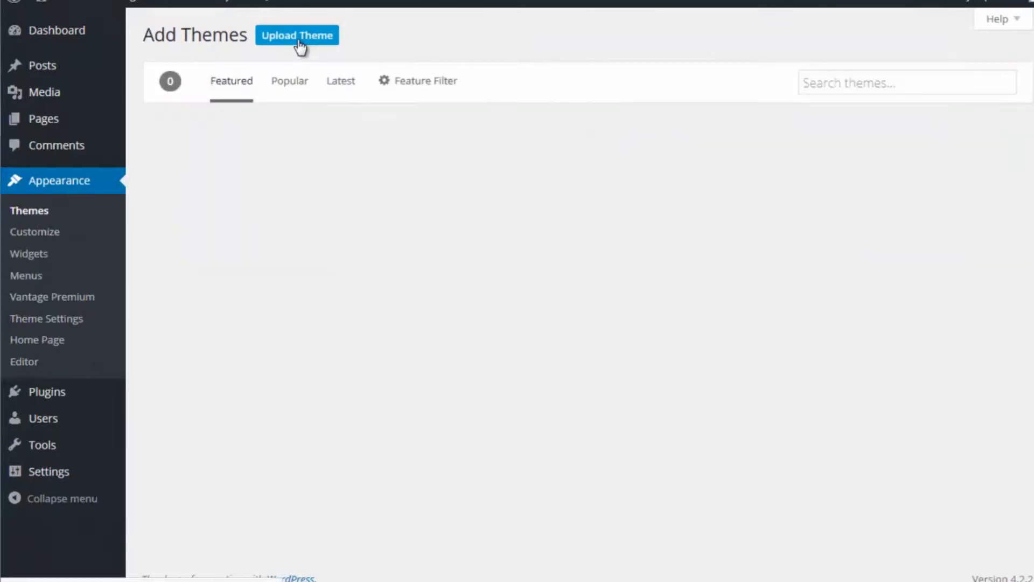
left_click(296, 83)
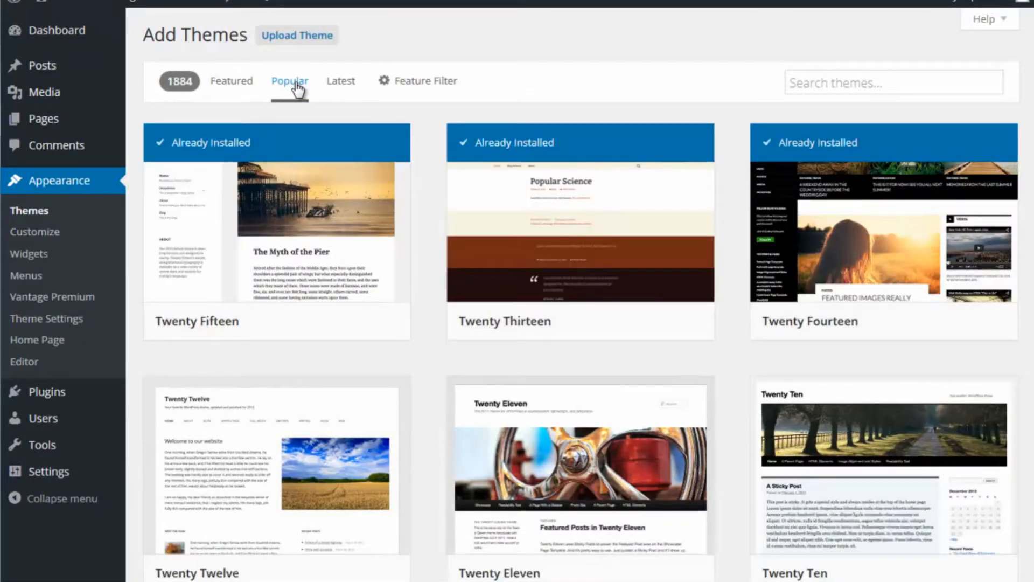
scroll(326, 183, "down", 4)
scroll(326, 191, "down", 1)
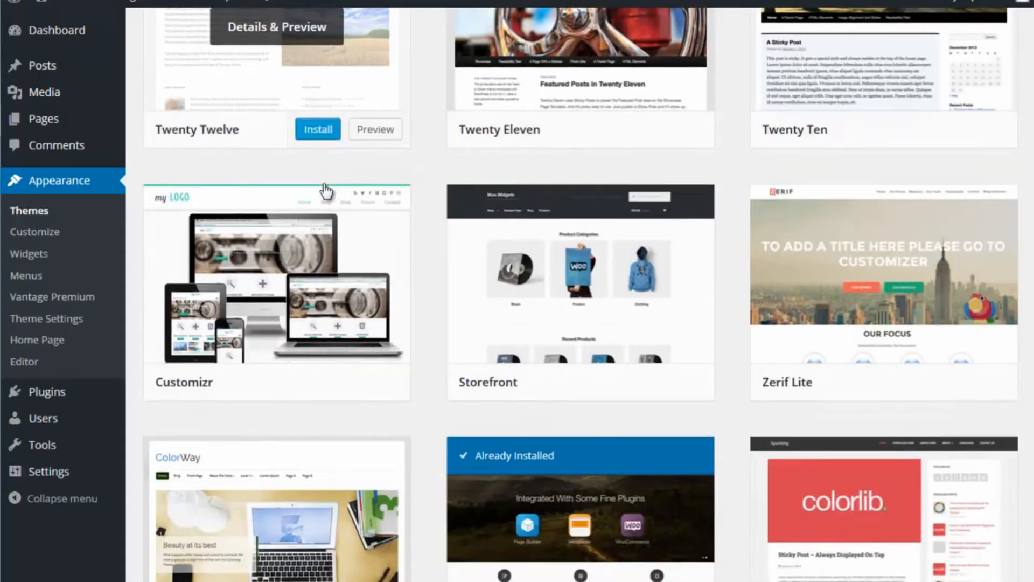
left_click(313, 379)
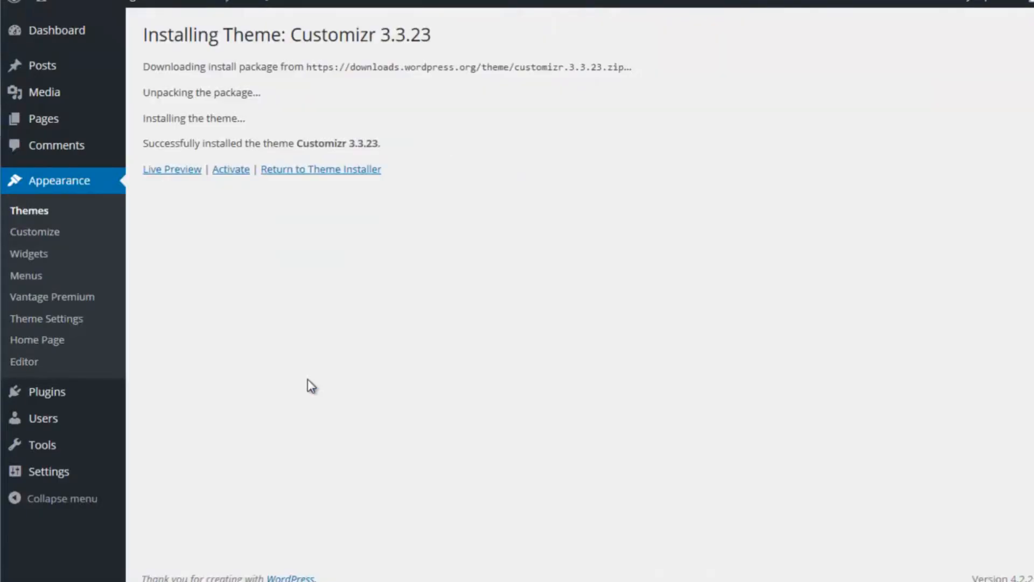
left_click(230, 171)
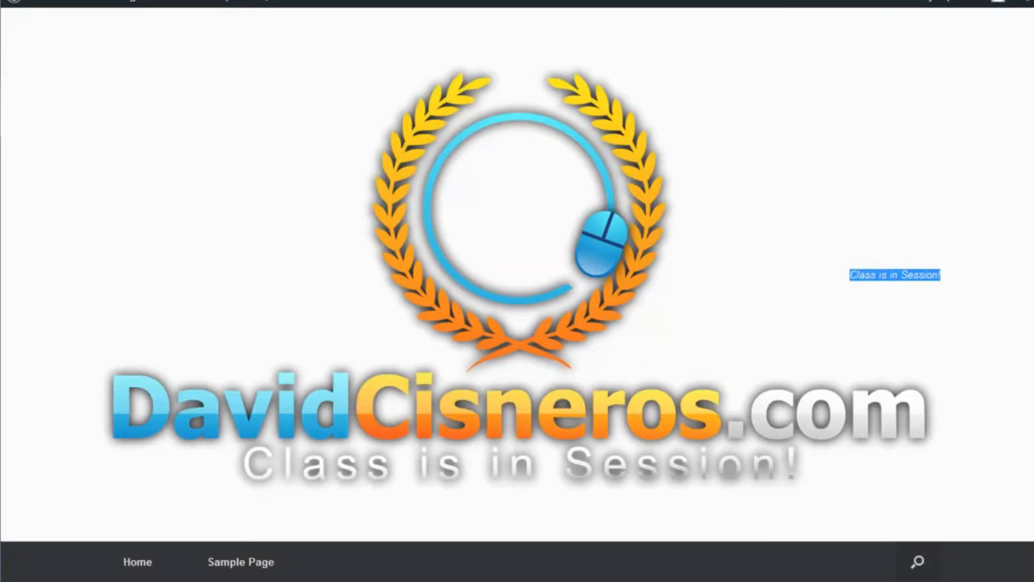
Step: Reload the live home page and look over Customizr's header, slider, featured pages and footer
key("F5")
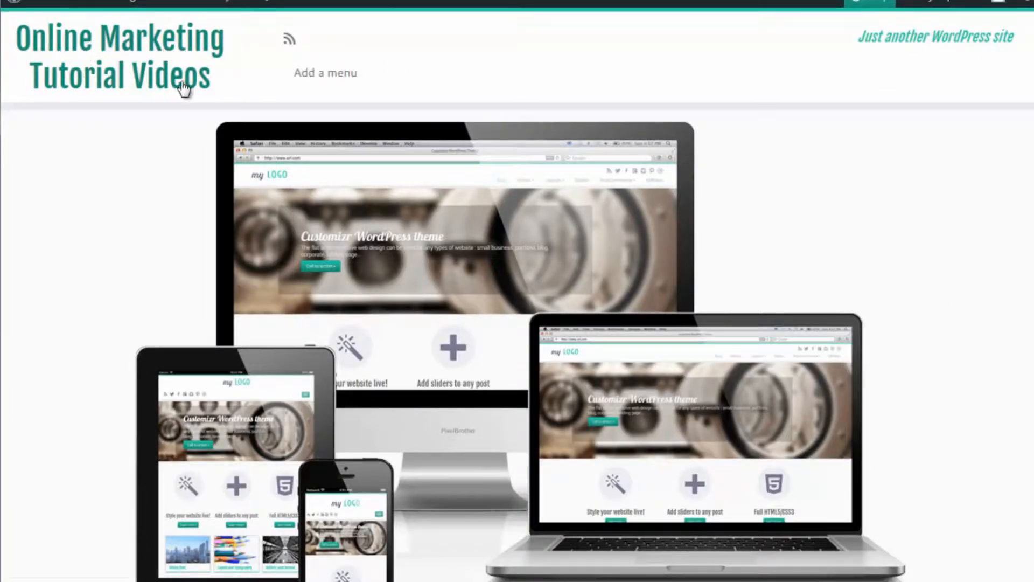
scroll(425, 84, "down", 10)
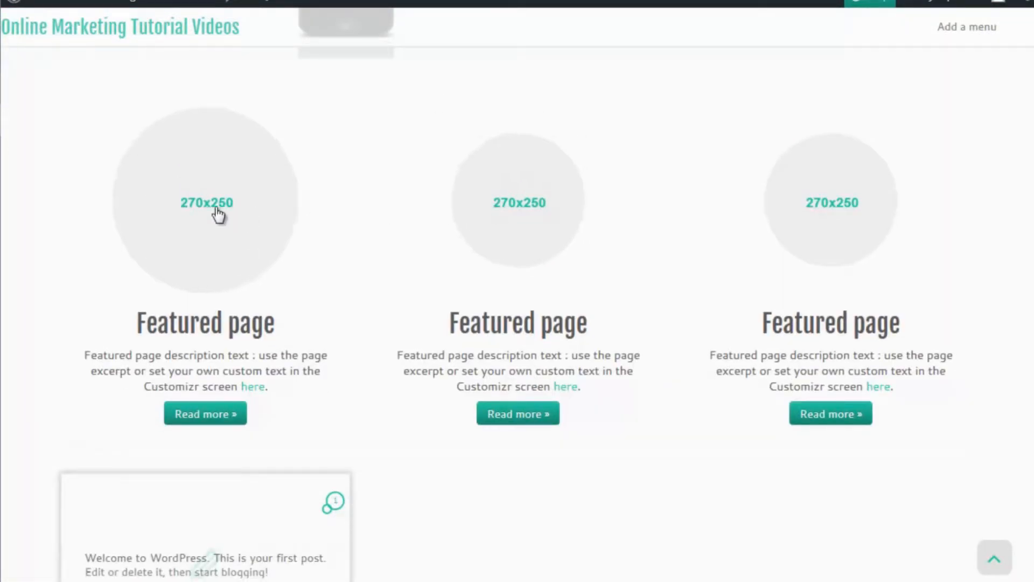
scroll(798, 263, "down", 5)
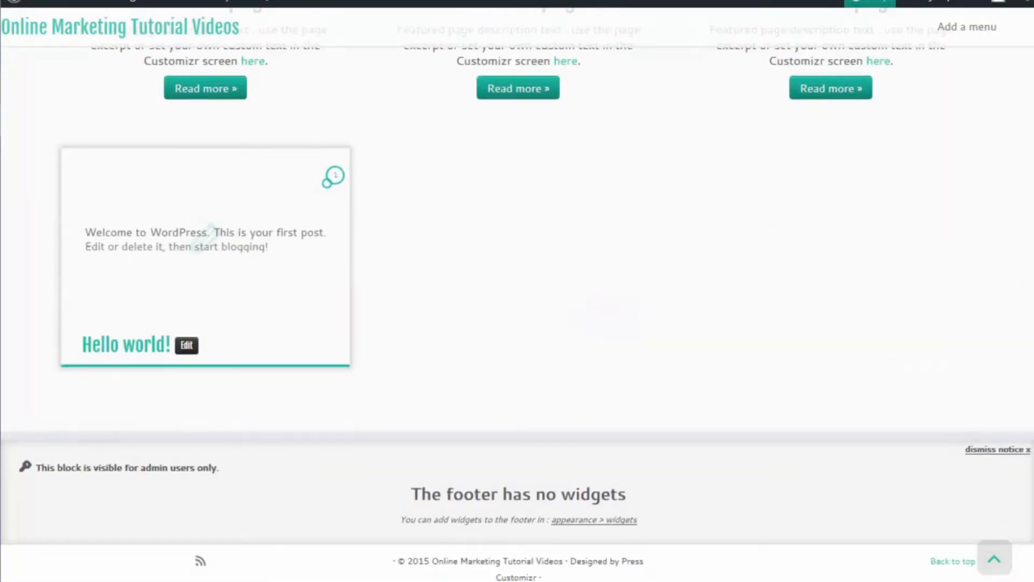
mouse_move(1032, 263)
left_mouse_down()
mouse_move(302, 264)
mouse_move(229, 254)
mouse_move(1033, 257)
left_mouse_up()
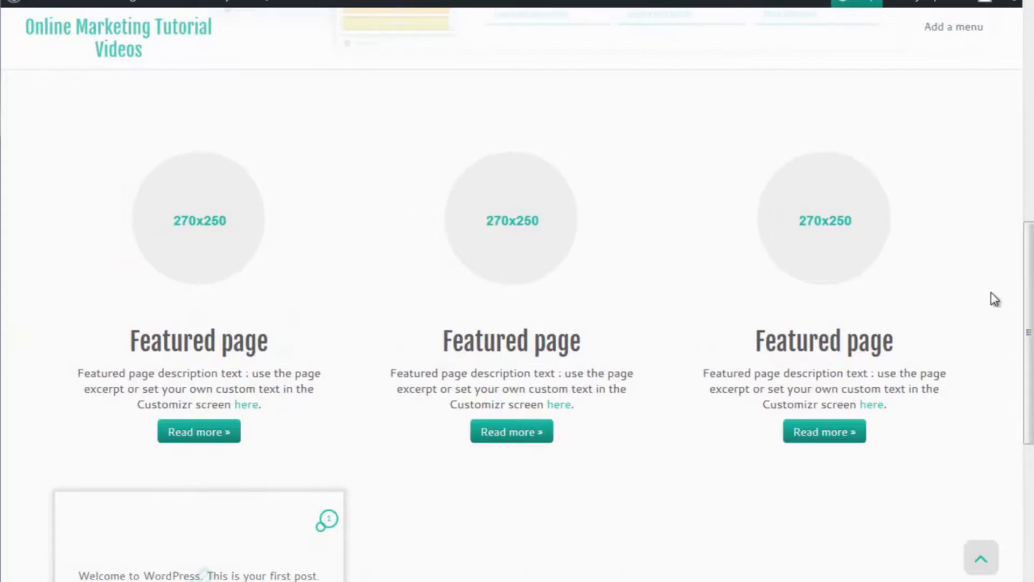
scroll(996, 297, "down", 5)
scroll(976, 288, "up", 10)
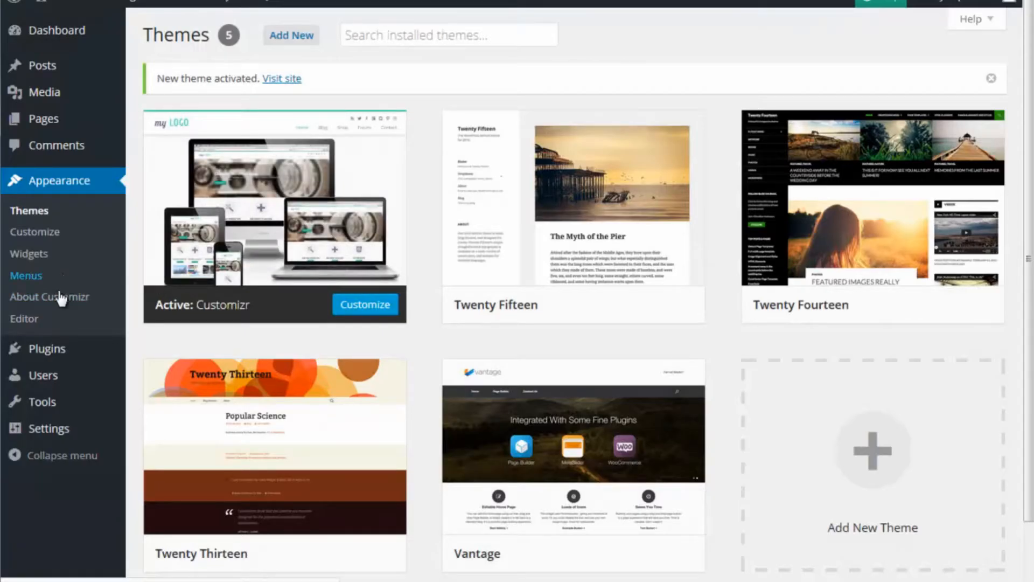
Step: Look over the About Customizr page, the menu editor and the customizer's option sections, closing the customizer at the end
left_click(56, 304)
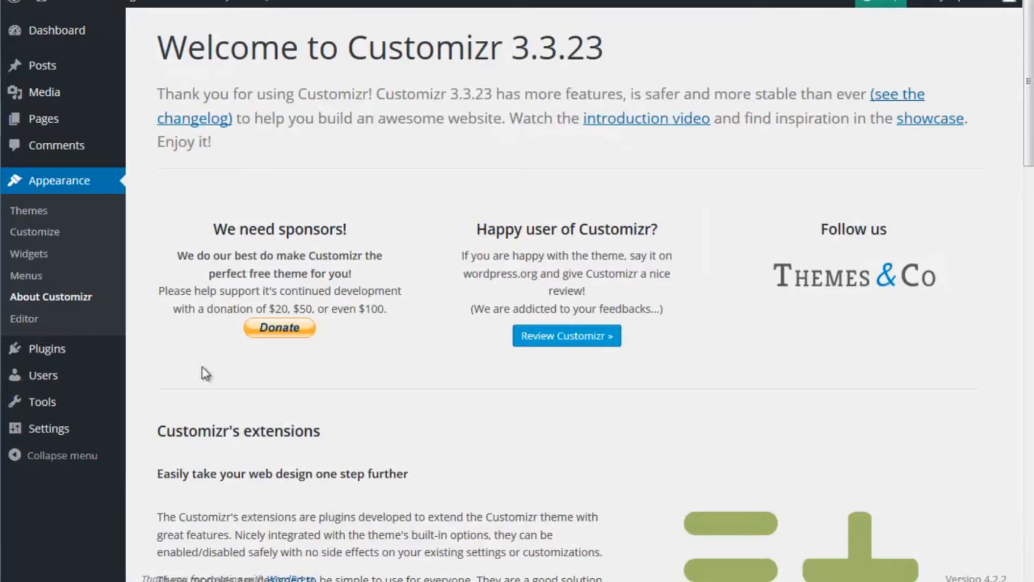
left_click(29, 279)
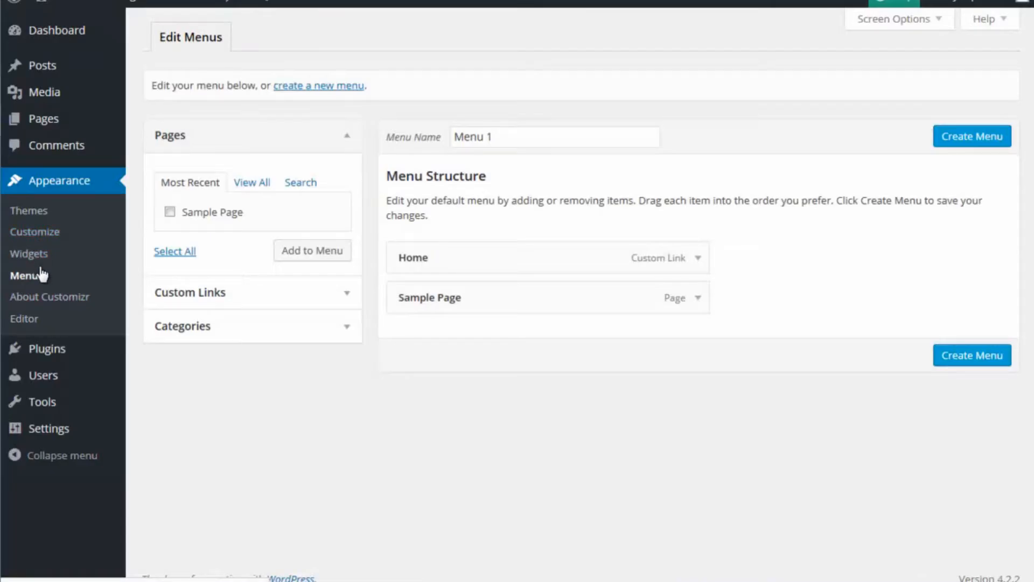
left_click(35, 231)
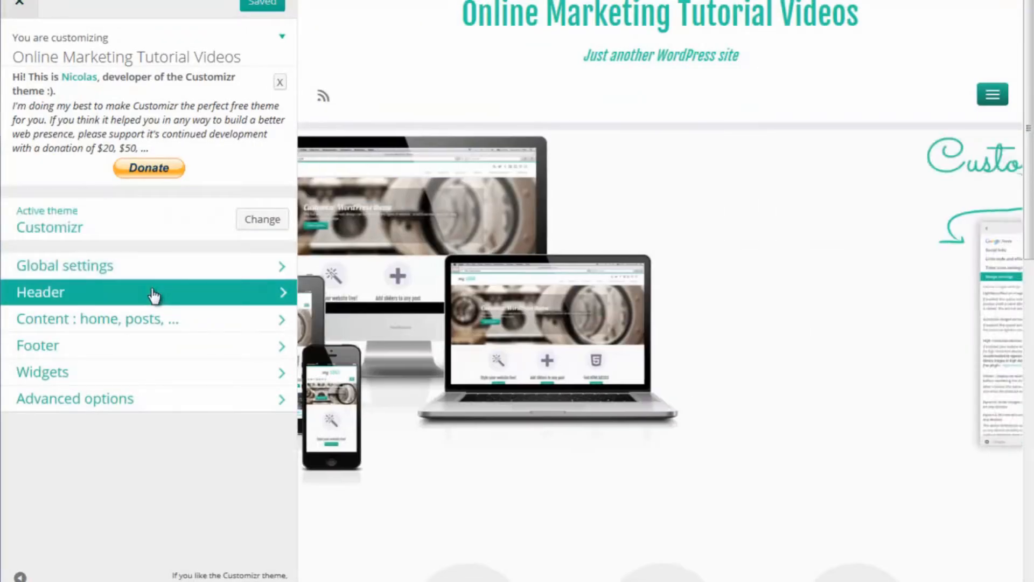
left_click(154, 295)
left_click(20, 4)
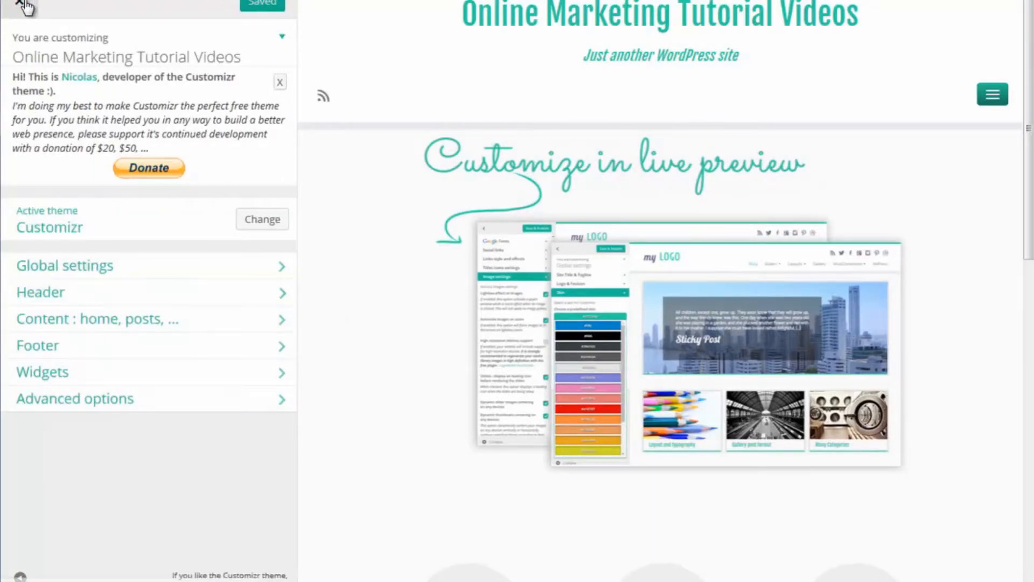
left_click(24, 5)
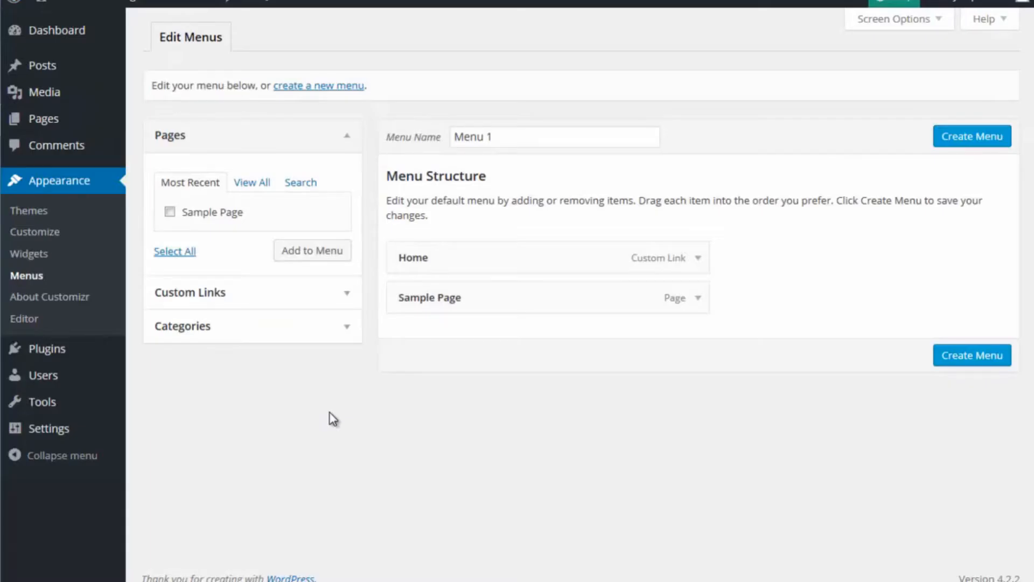
Step: Set the site tagline to "Step by Step Tutorials on How to Get Your Online Business Started!" in the general settings and save
left_click(82, 320)
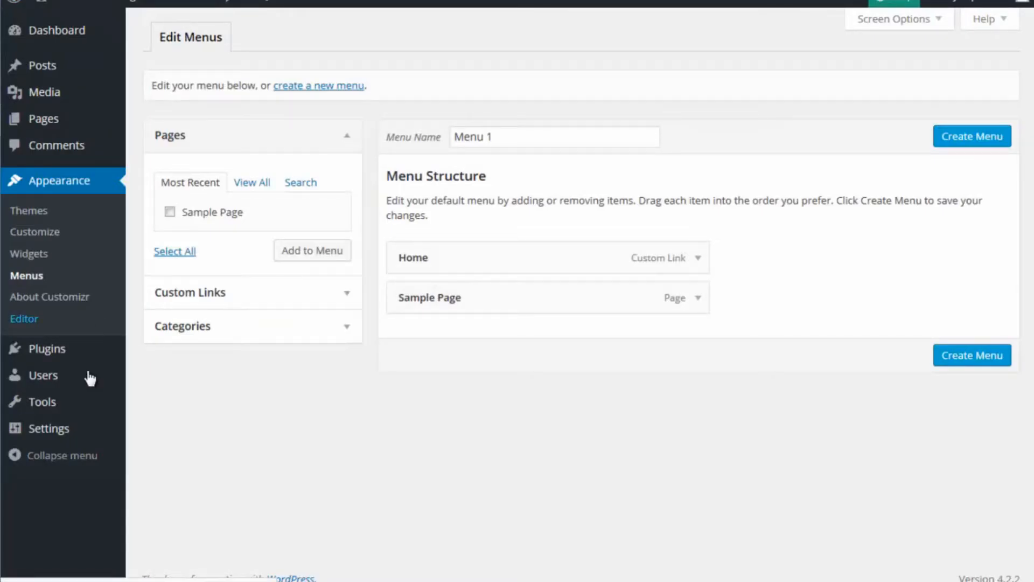
left_click(76, 436)
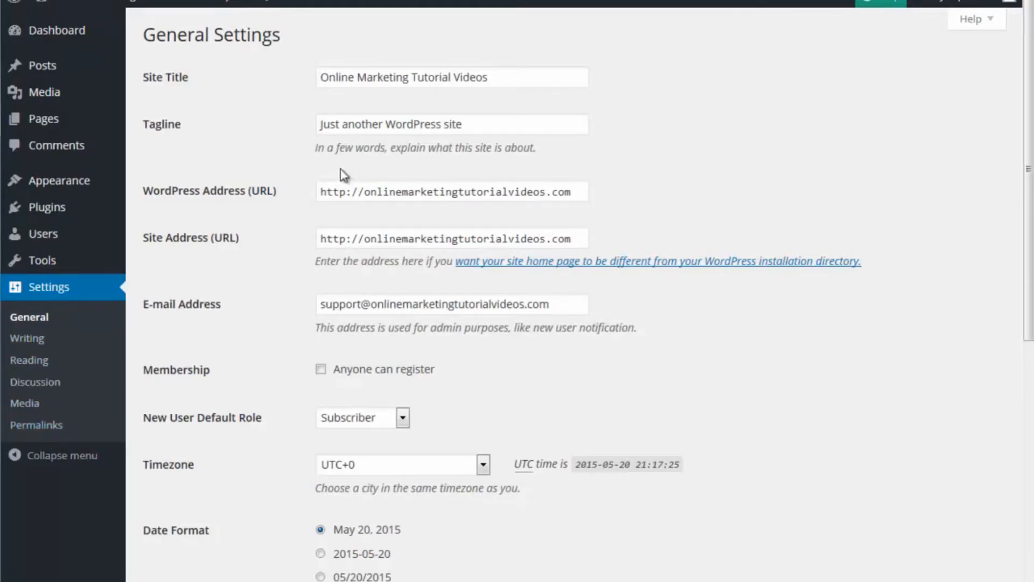
left_click_drag(480, 127, 286, 116)
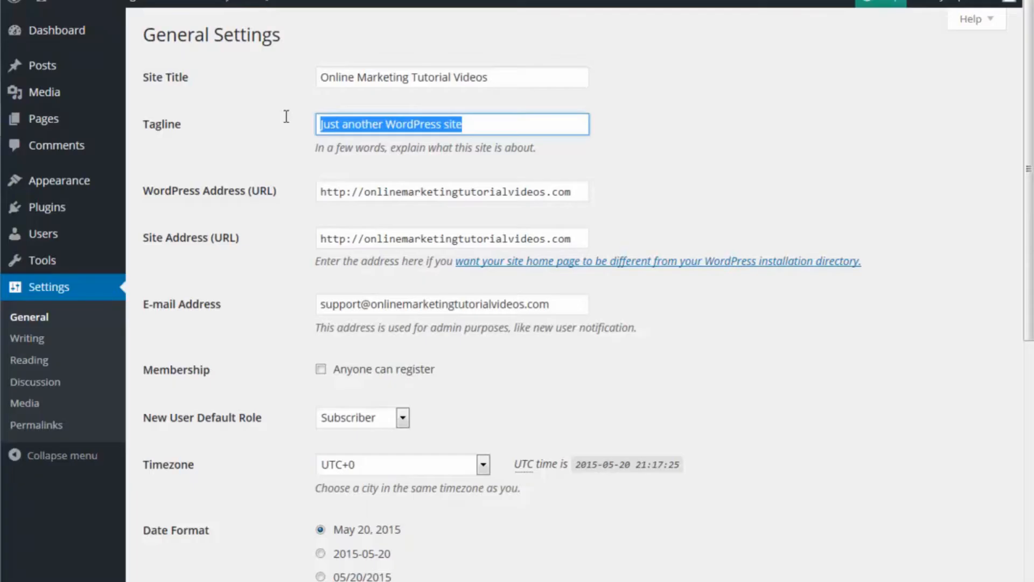
type("St")
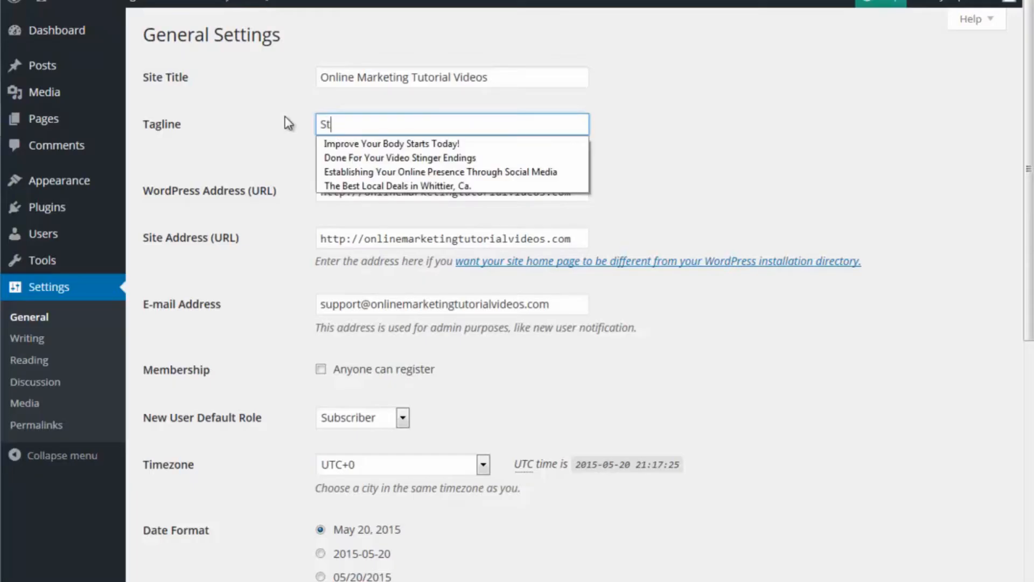
type("ep by Step Tutorials on How to G")
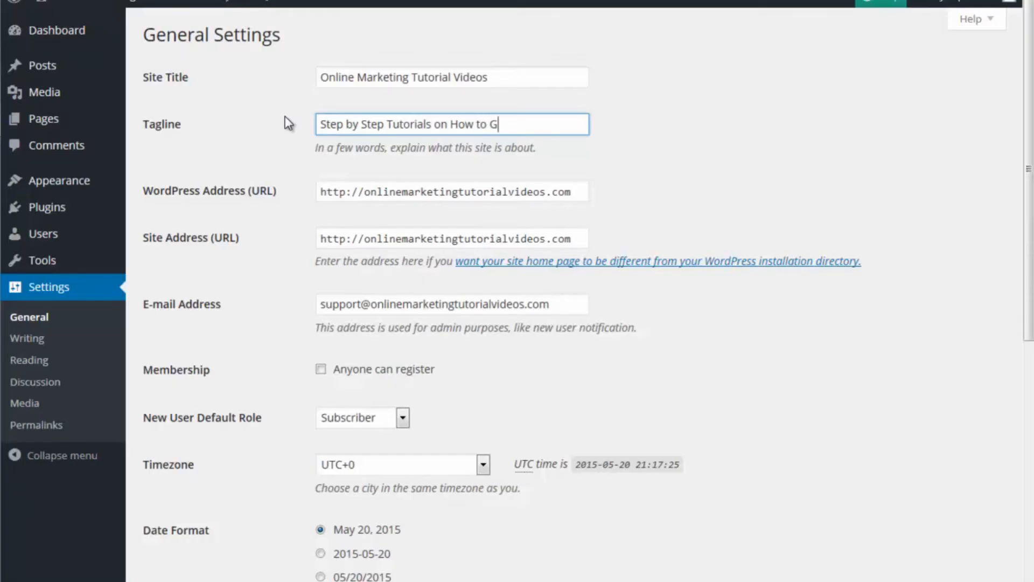
type("our Online Business Started!")
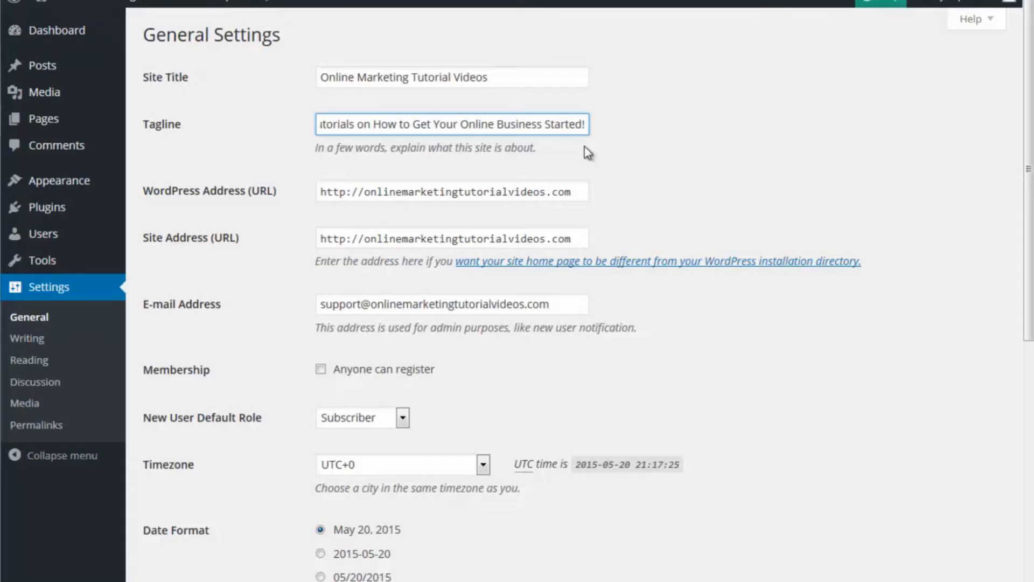
left_click(722, 160)
scroll(468, 445, "down", 6)
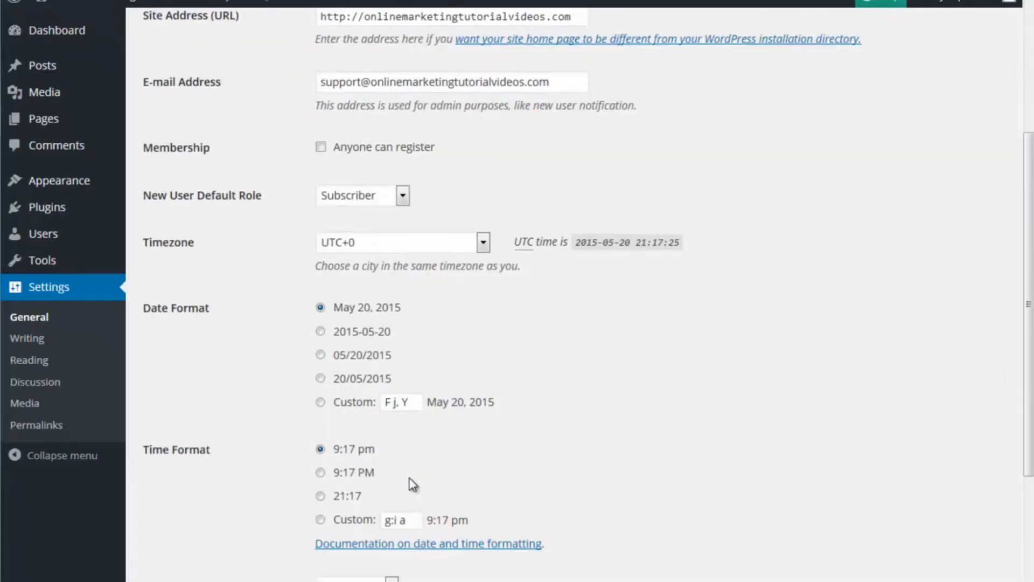
left_click(202, 550)
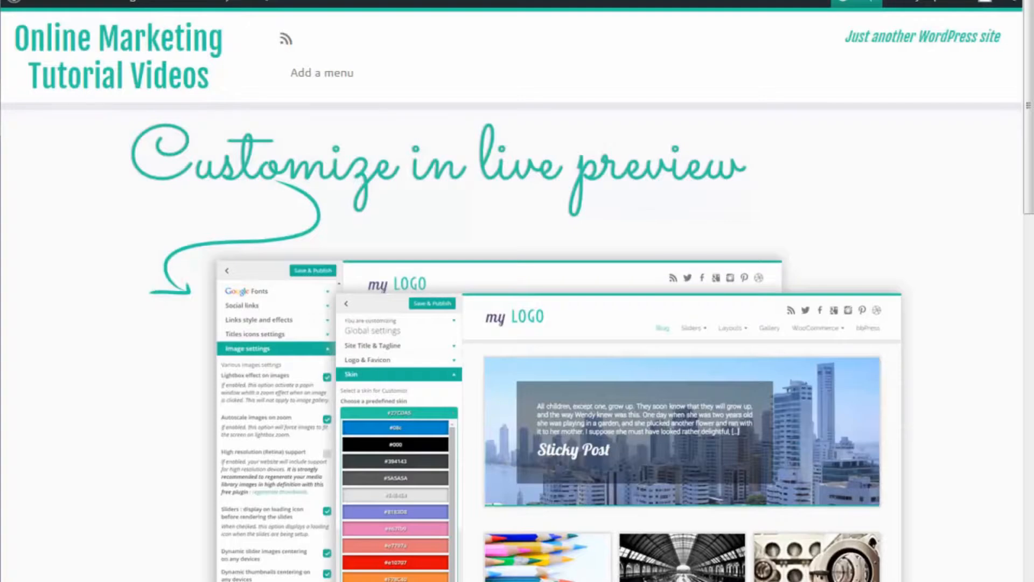
Step: Reload the live home page and highlight the new tagline in its header
left_click_drag(849, 41, 872, 9)
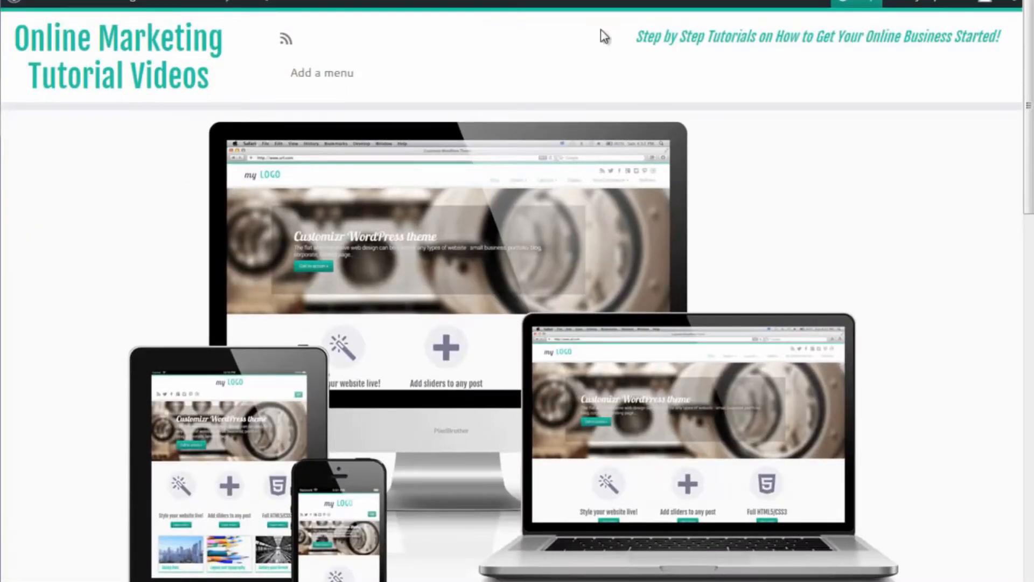
left_click_drag(644, 39, 1012, 46)
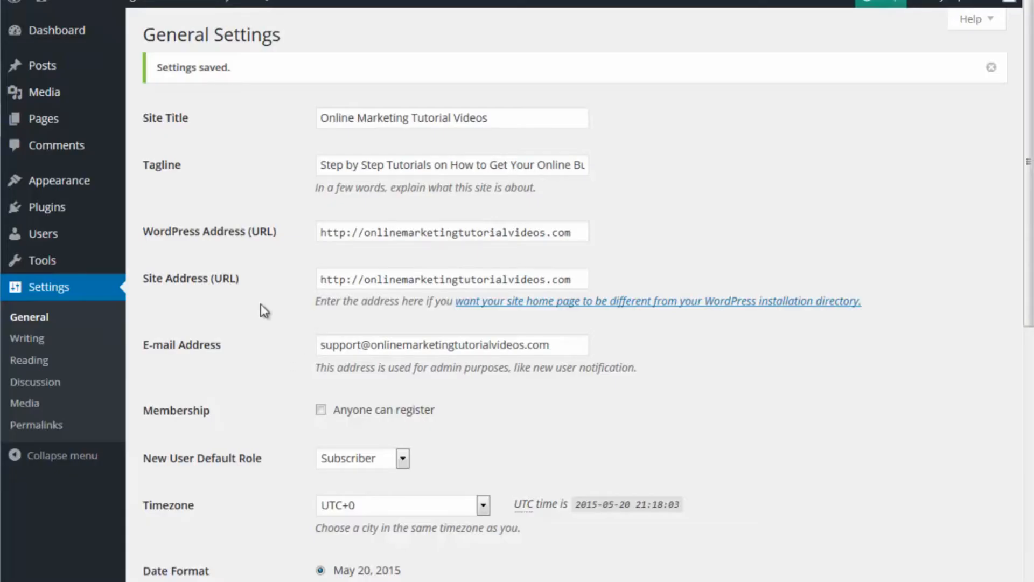
Step: Open the installed plugins page in the admin and look over the live home page down to its footer
left_click(59, 211)
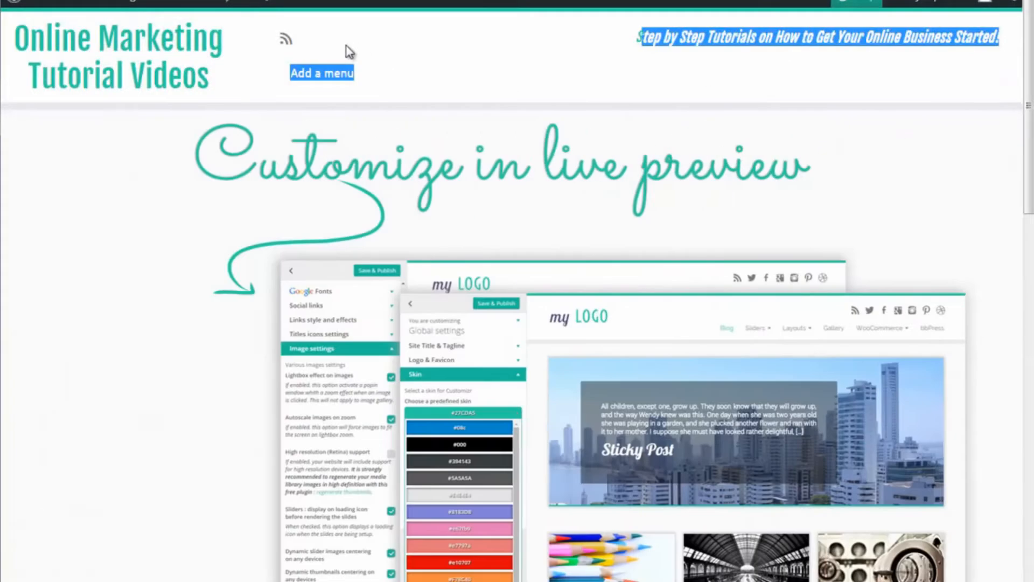
scroll(610, 163, "down", 10)
scroll(607, 160, "down", 3)
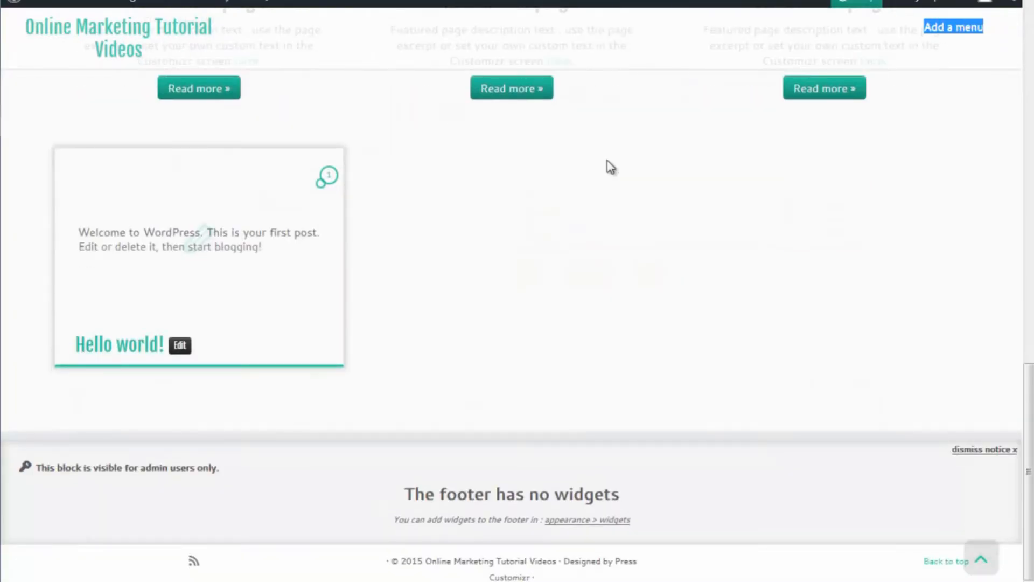
scroll(606, 160, "up", 12)
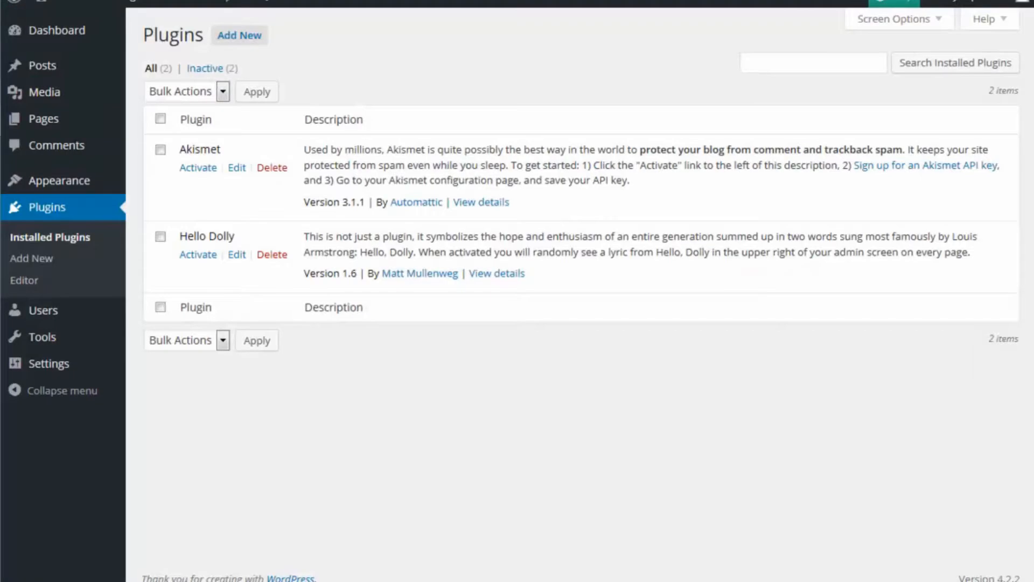
Step: Search the plugin directory for "Contact Form" and look through the listed plugins
left_click(254, 41)
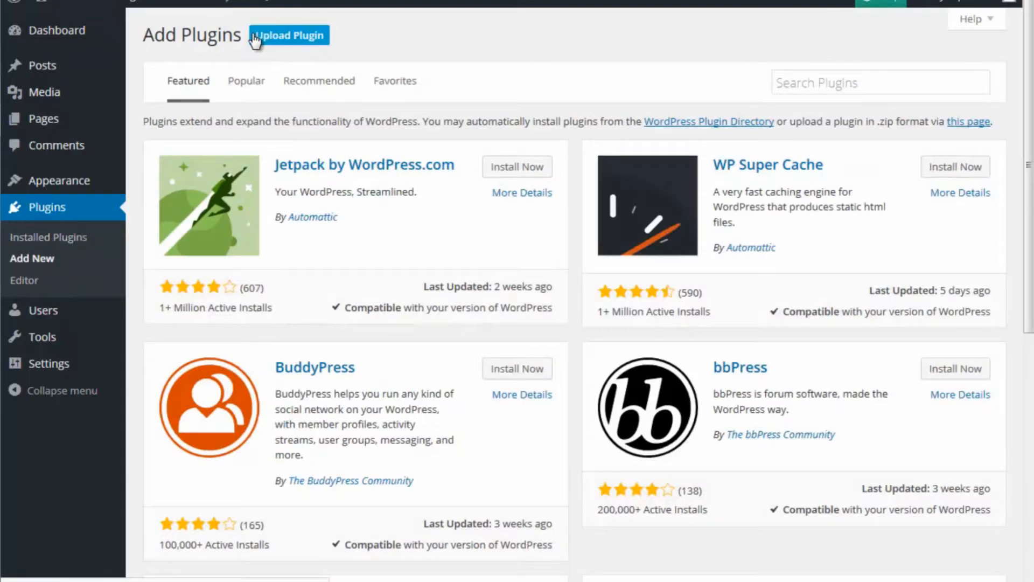
left_click(815, 81)
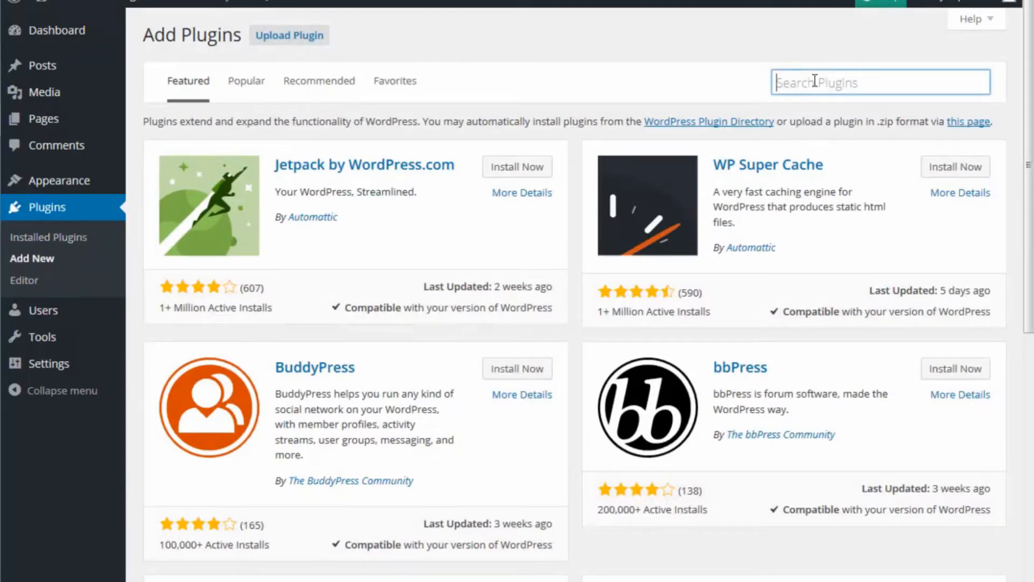
type("Contac")
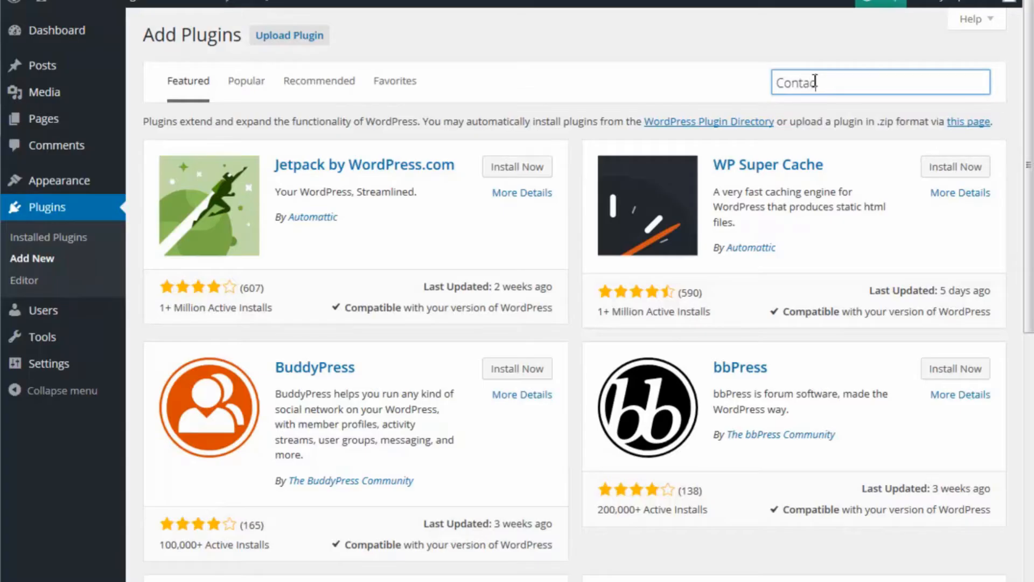
type("t Form")
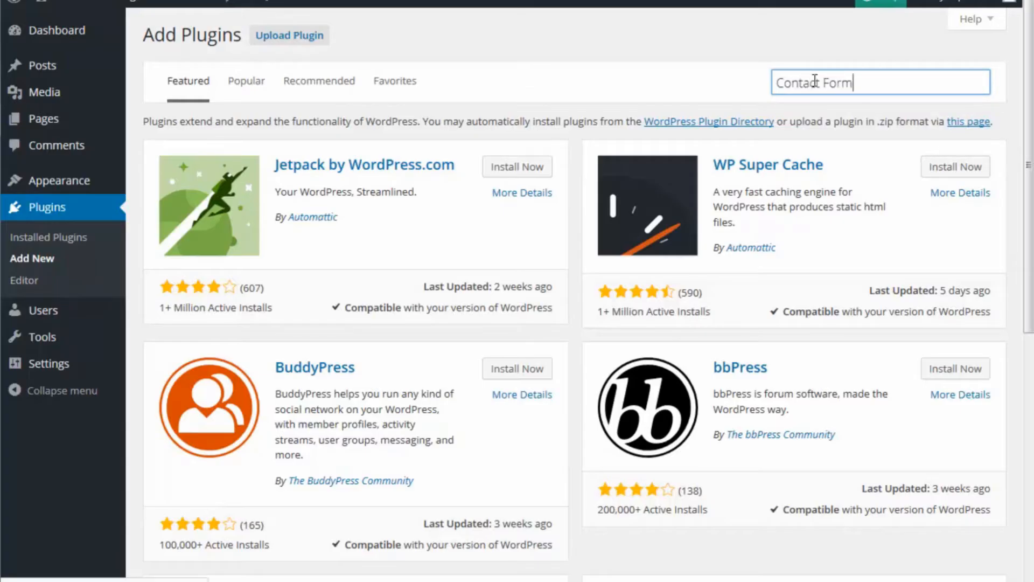
key("Return")
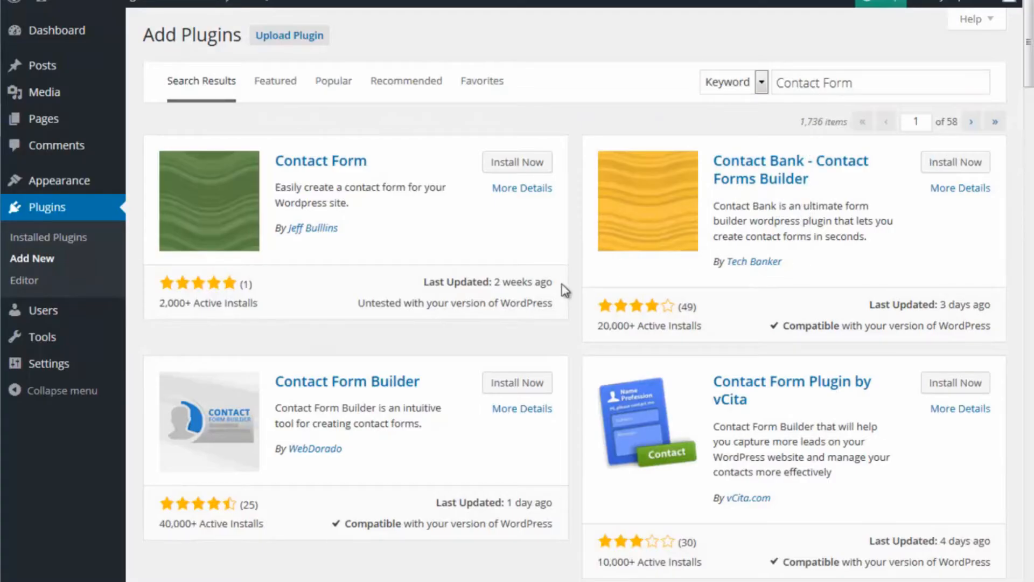
scroll(482, 338, "down", 5)
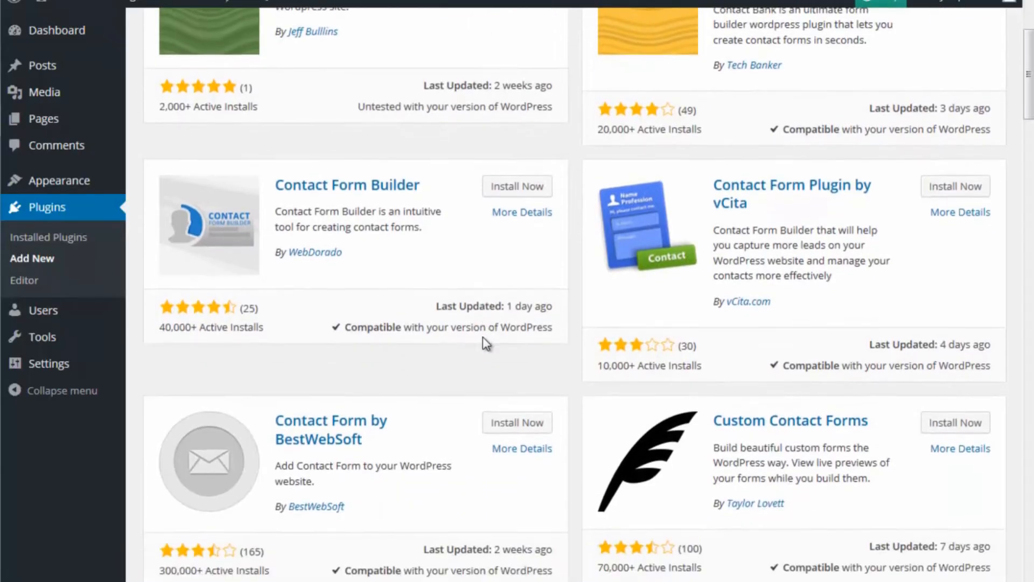
scroll(483, 337, "down", 5)
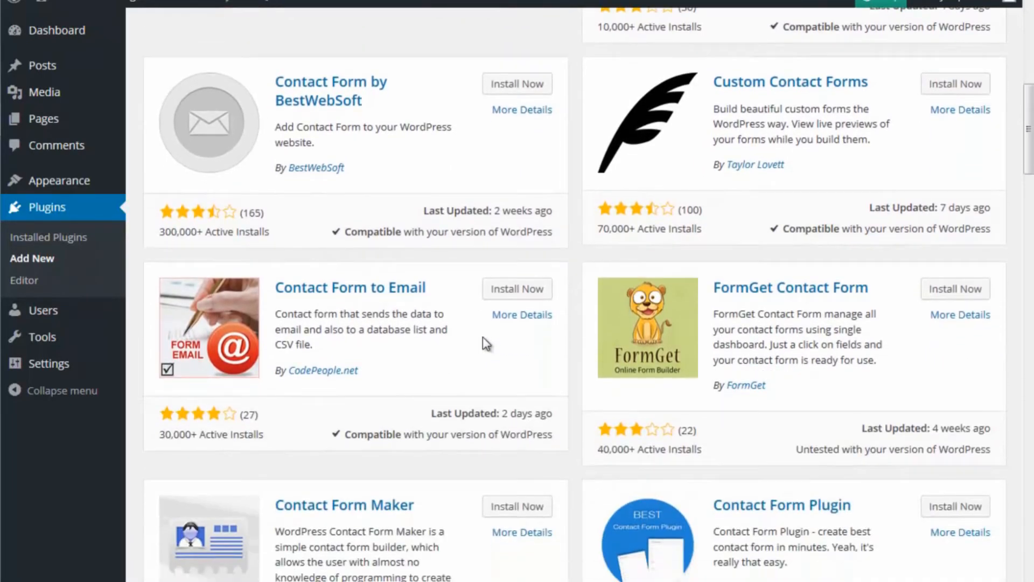
scroll(487, 339, "down", 5)
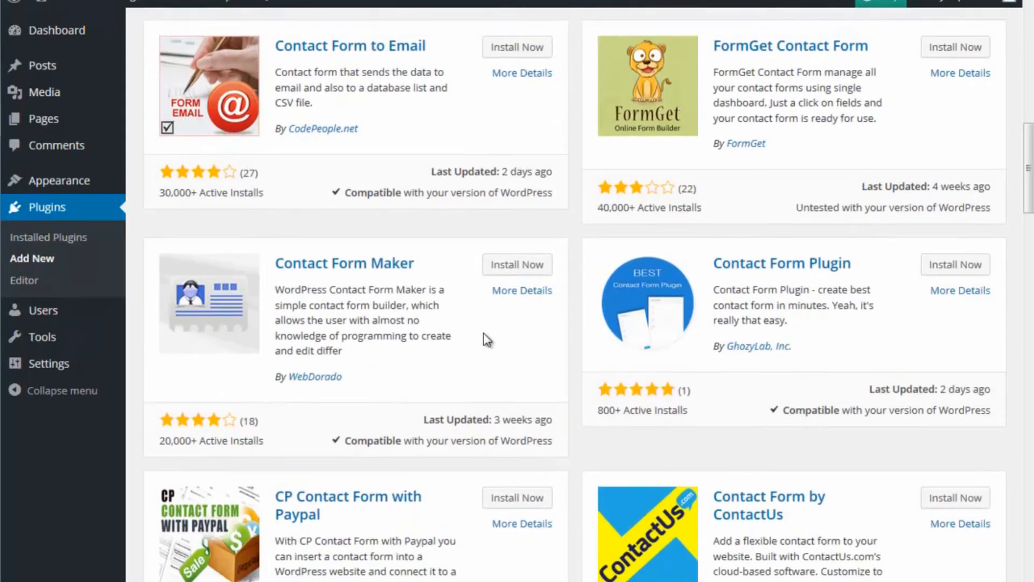
scroll(487, 339, "up", 19)
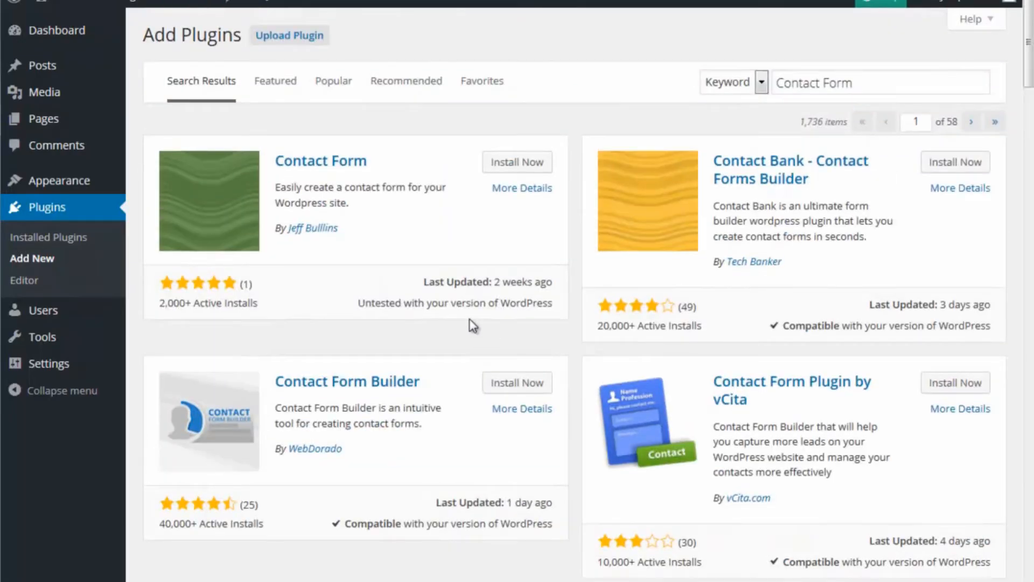
Step: Browse the popular and recommended plugins, then install and activate Contact Form 7 from the popular ones
left_click(335, 86)
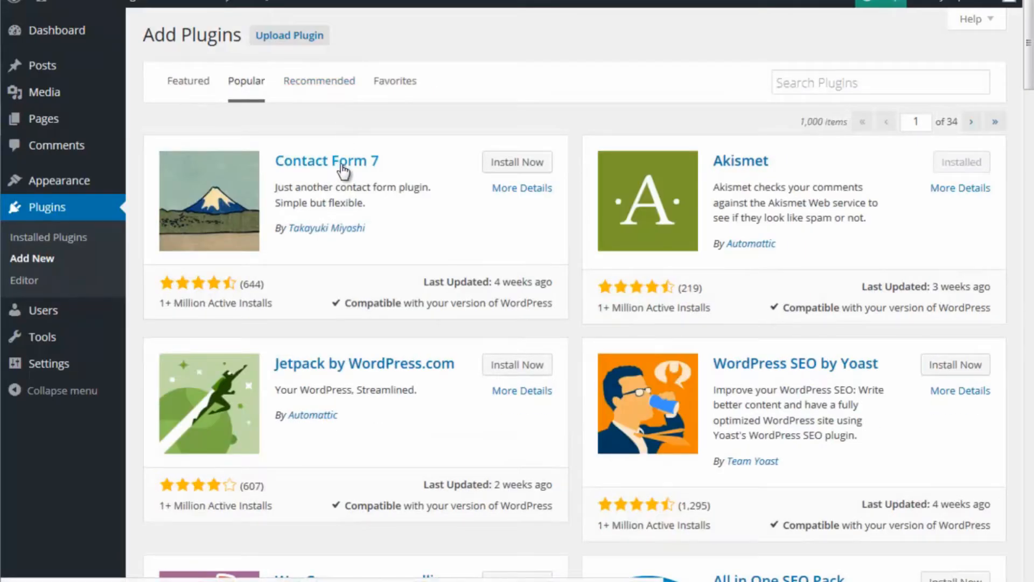
left_click(317, 83)
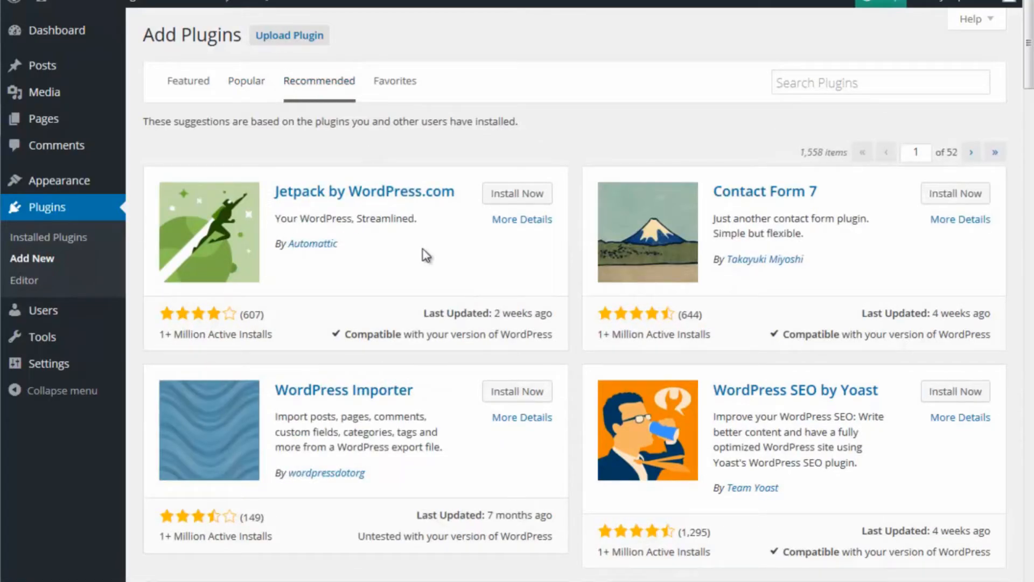
scroll(425, 255, "down", 10)
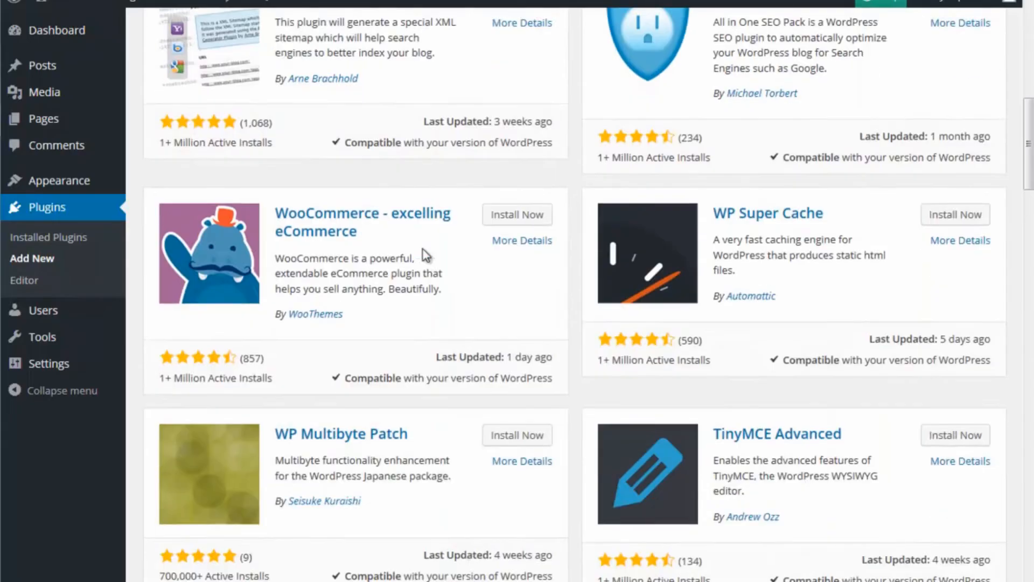
scroll(422, 250, "up", 10)
left_click(240, 85)
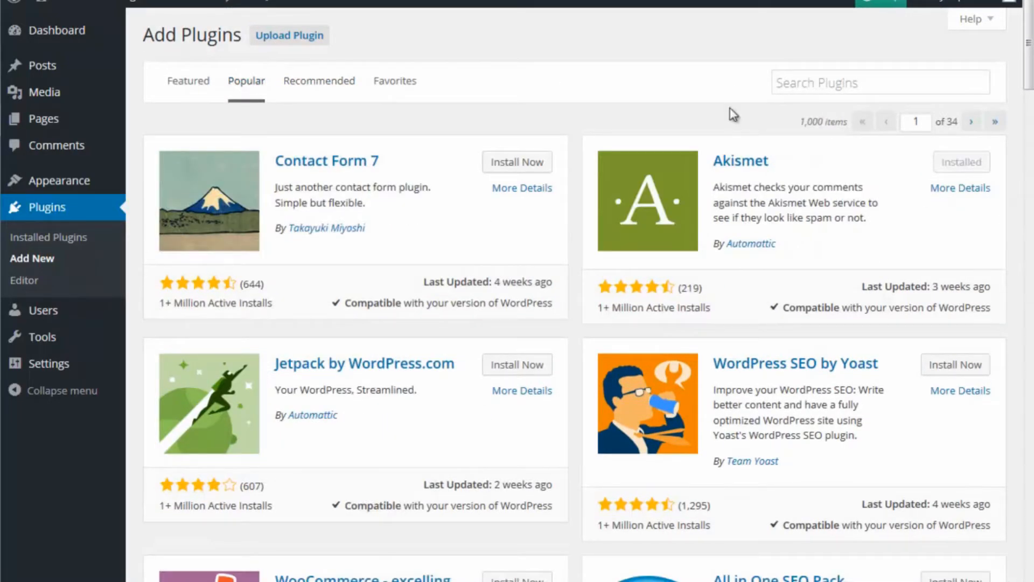
left_click(537, 164)
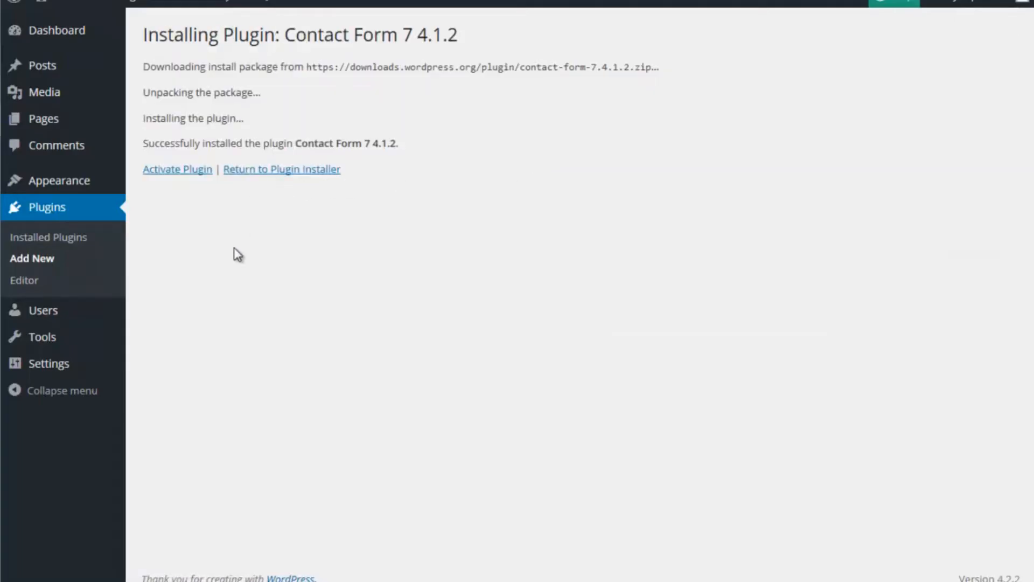
left_click(197, 170)
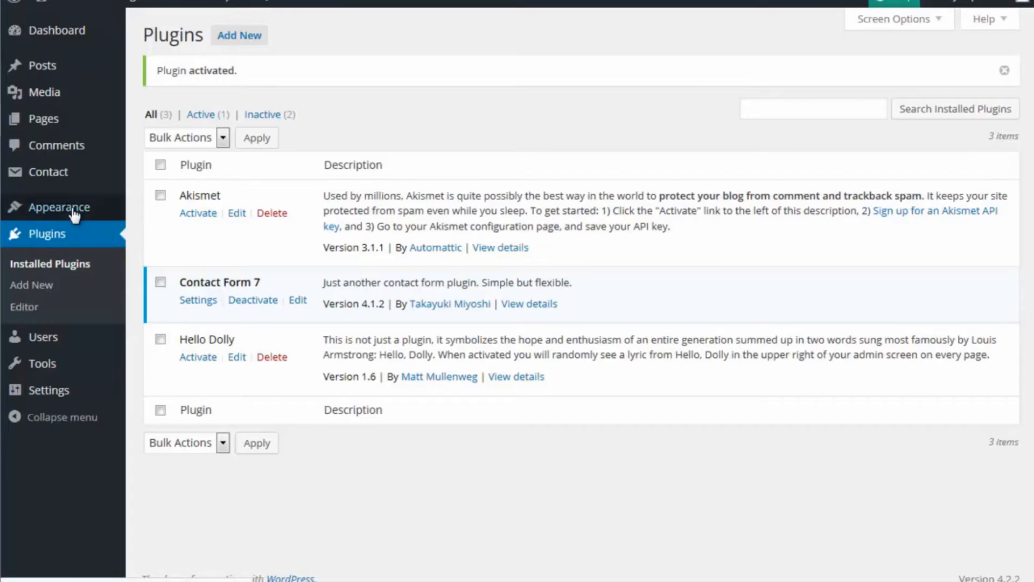
Step: Open Contact form 1 for editing, copy its shortcode and look over the form's field template
mouse_move(54, 179)
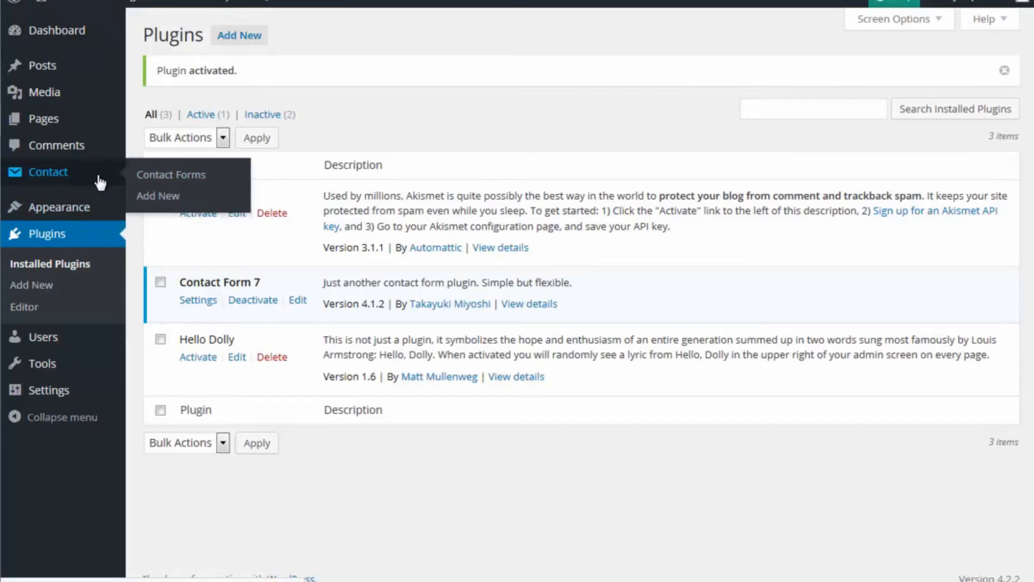
left_click(58, 175)
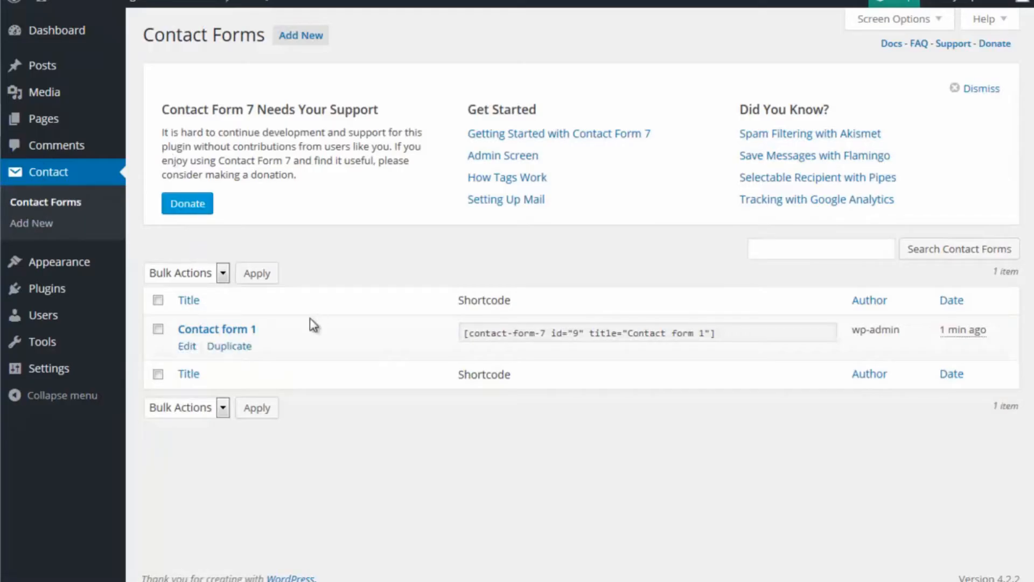
left_click(189, 346)
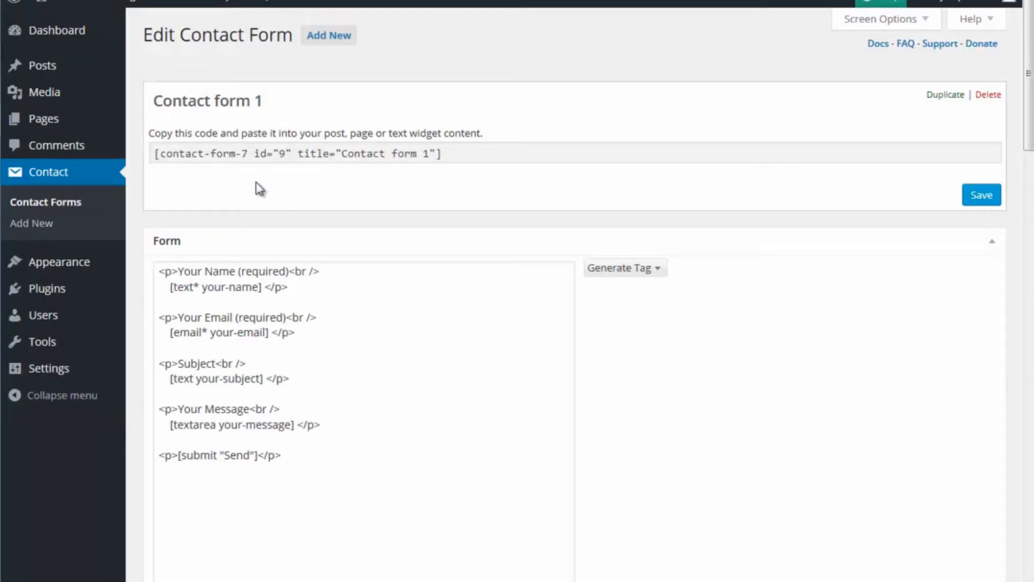
left_click_drag(156, 153, 442, 153)
right_click(429, 157)
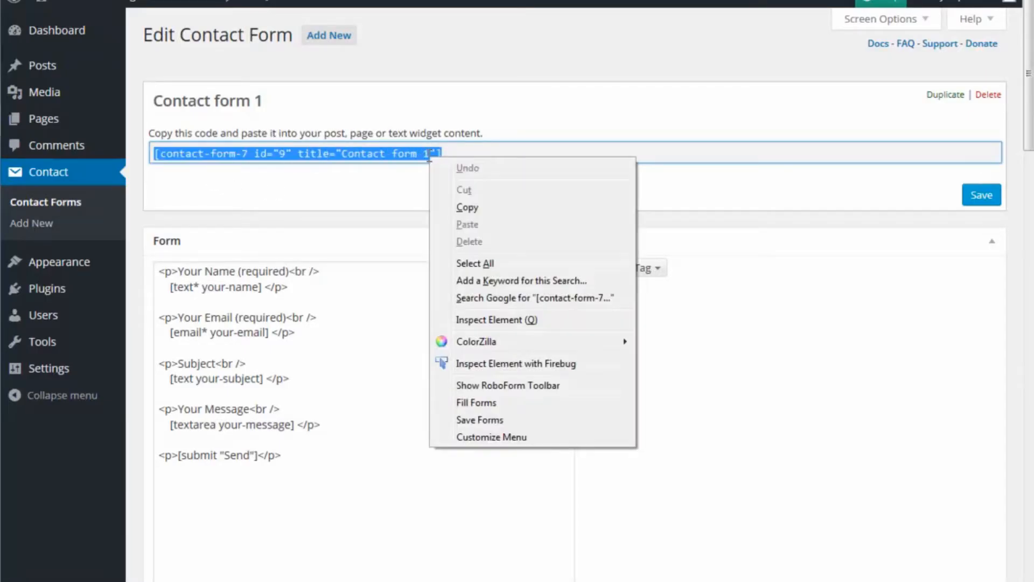
left_click(481, 208)
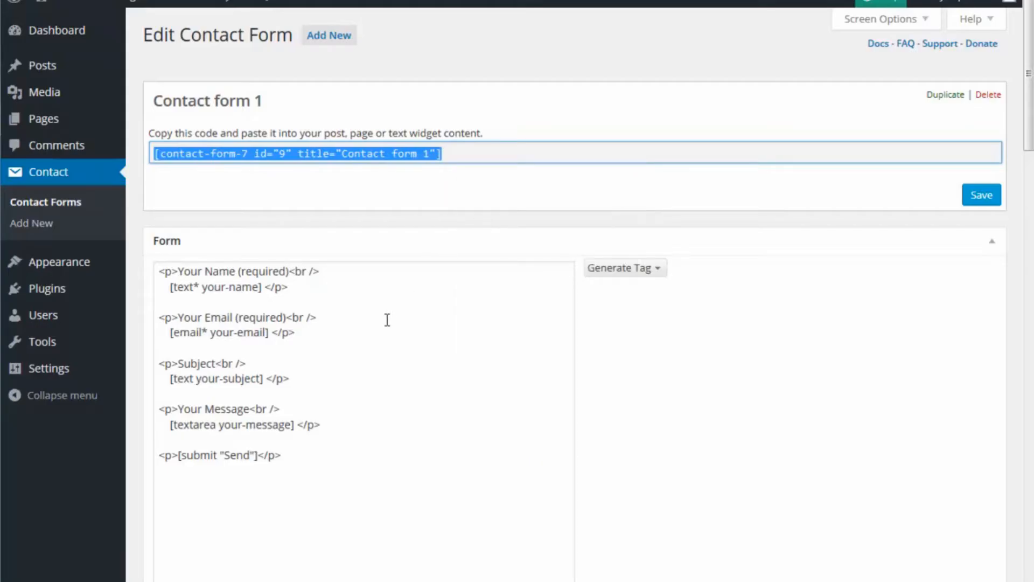
scroll(267, 381, "down", 2)
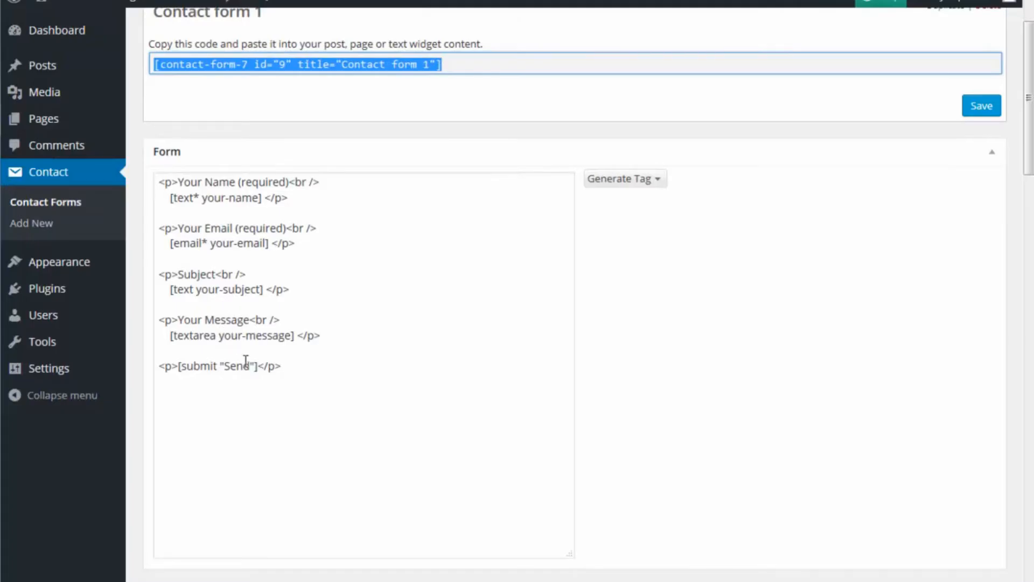
scroll(440, 369, "up", 2)
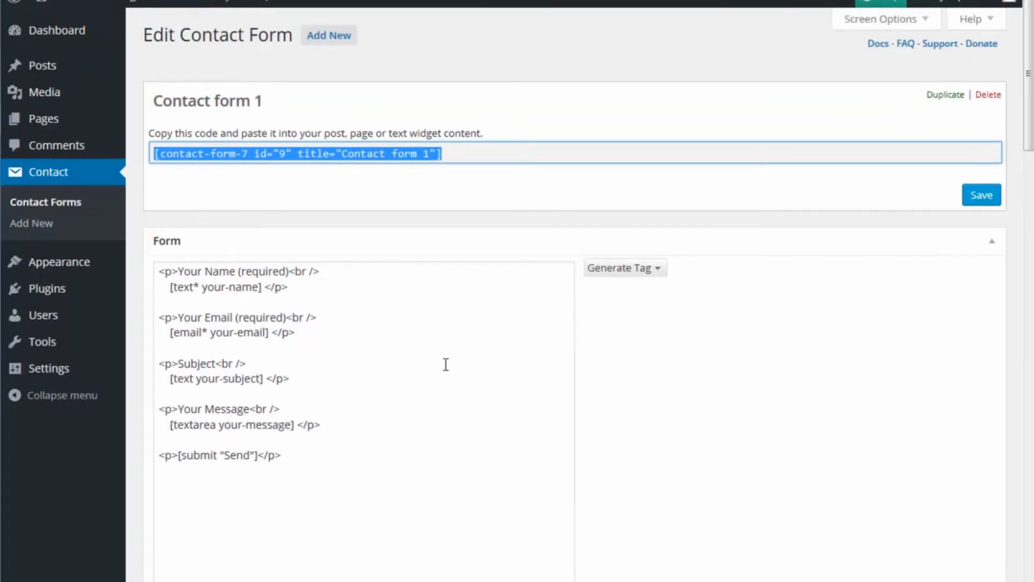
Step: Add a new page titled "Contact Us" and dismiss the distraction-free writing notice
mouse_move(58, 120)
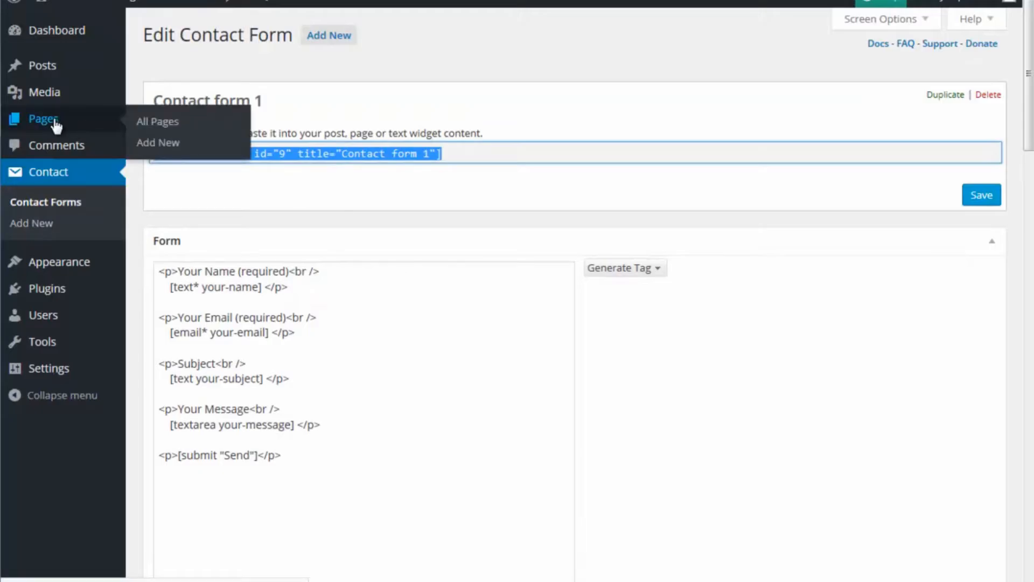
left_click(161, 145)
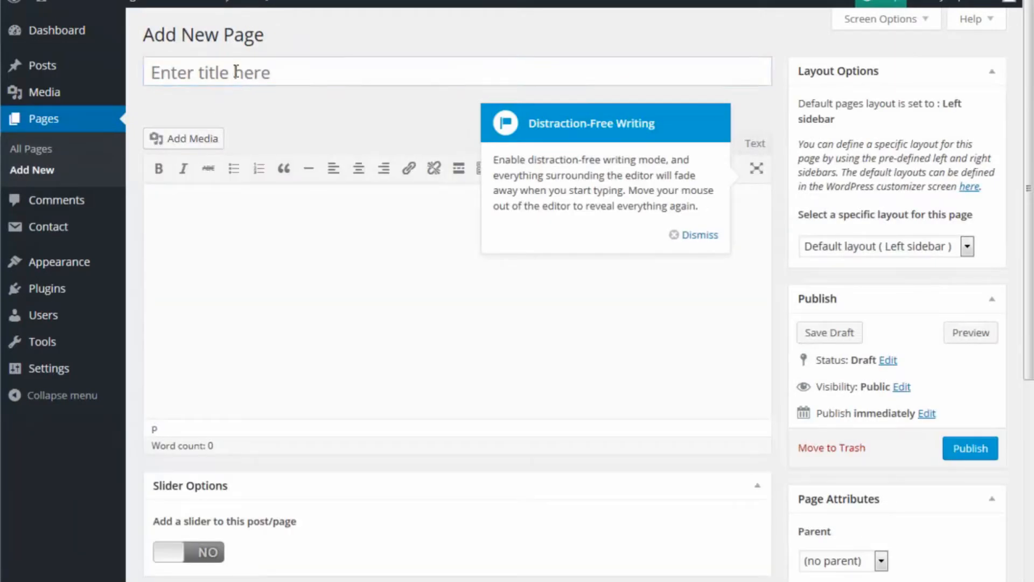
left_click(235, 72)
type("Contact Us")
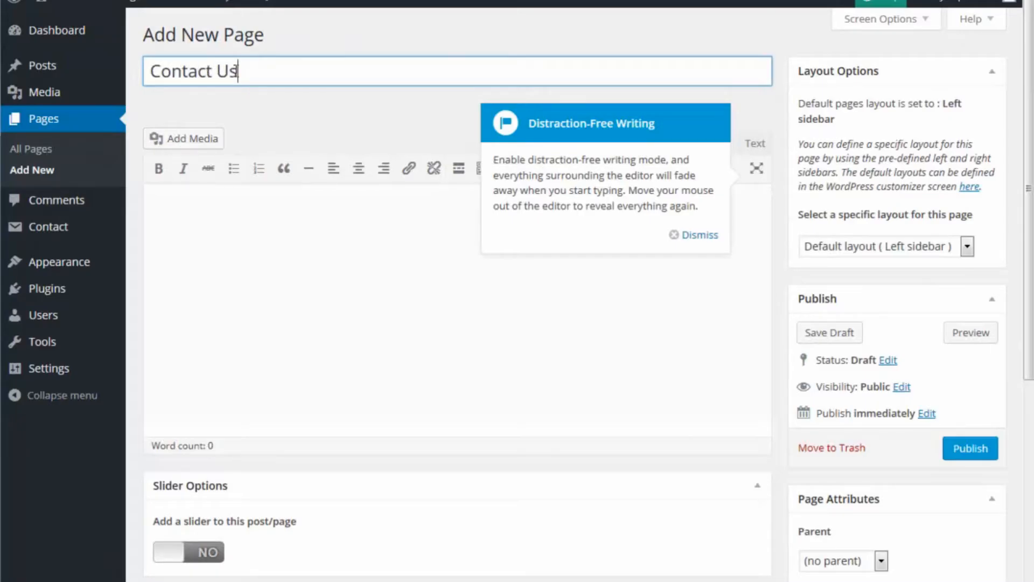
left_click(701, 235)
Step: Paste the shortcode [contact-form-7 id="9" title="Contact form 1"] as plain text into the Contact Us page body, centre it and publish the page
left_click(486, 248)
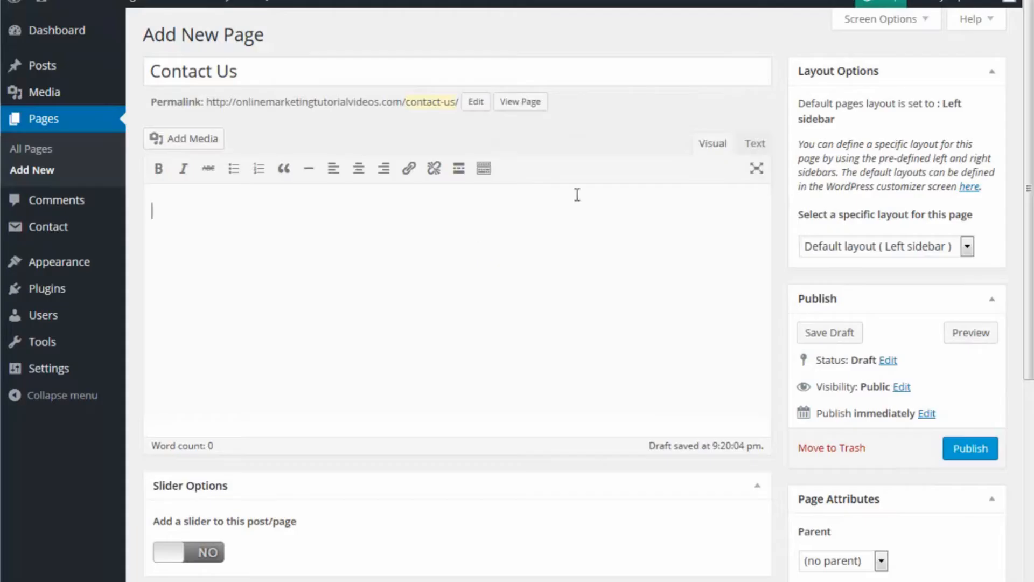
left_click(752, 148)
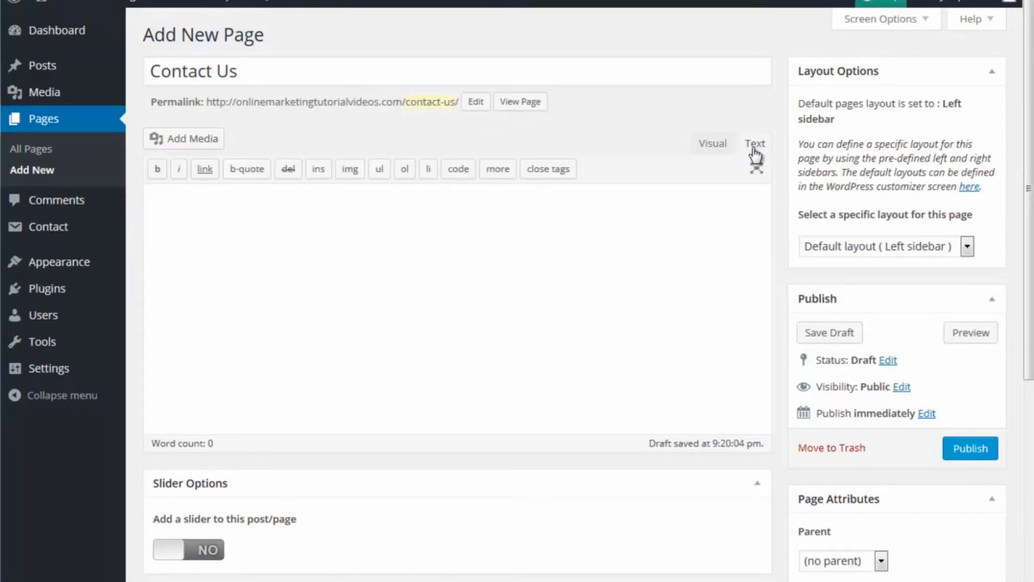
key("ctrl+v")
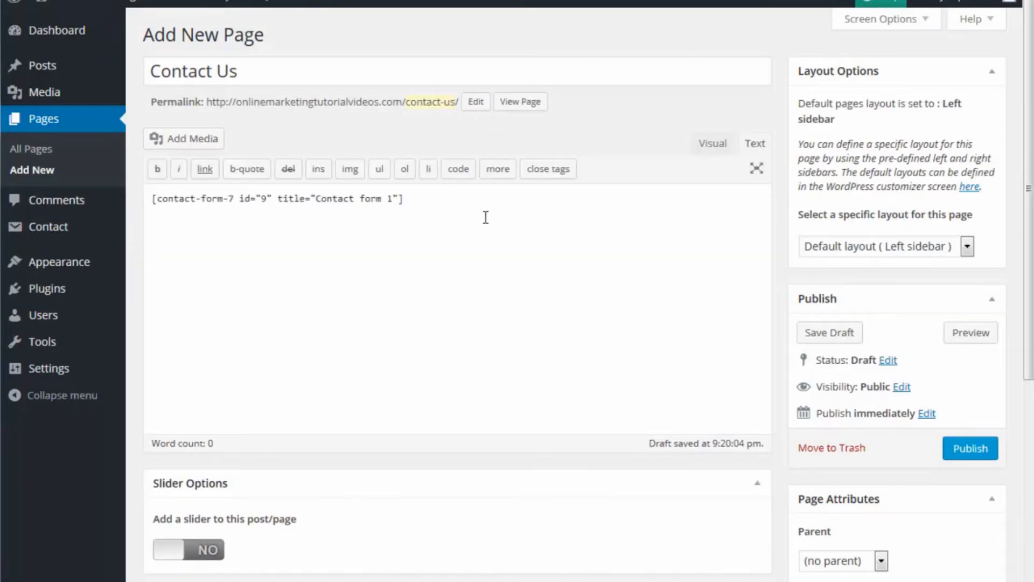
left_click(717, 145)
left_click_drag(420, 218, 111, 213)
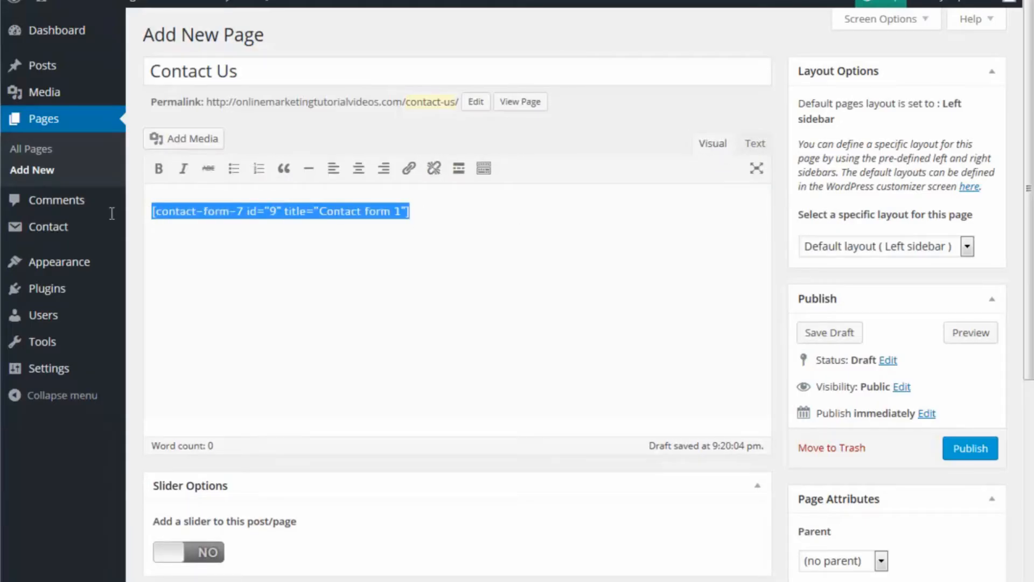
left_click(358, 168)
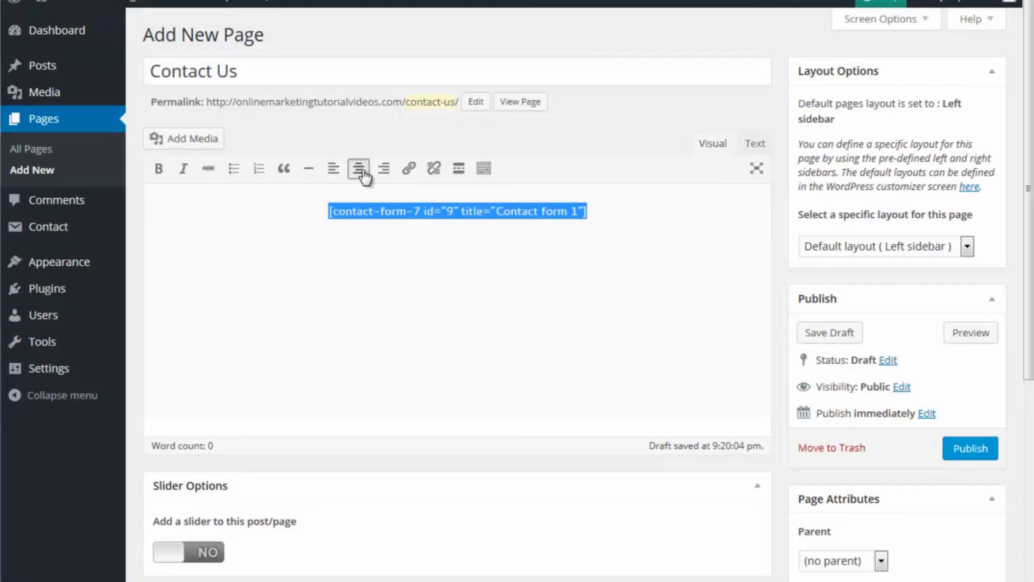
left_click(961, 455)
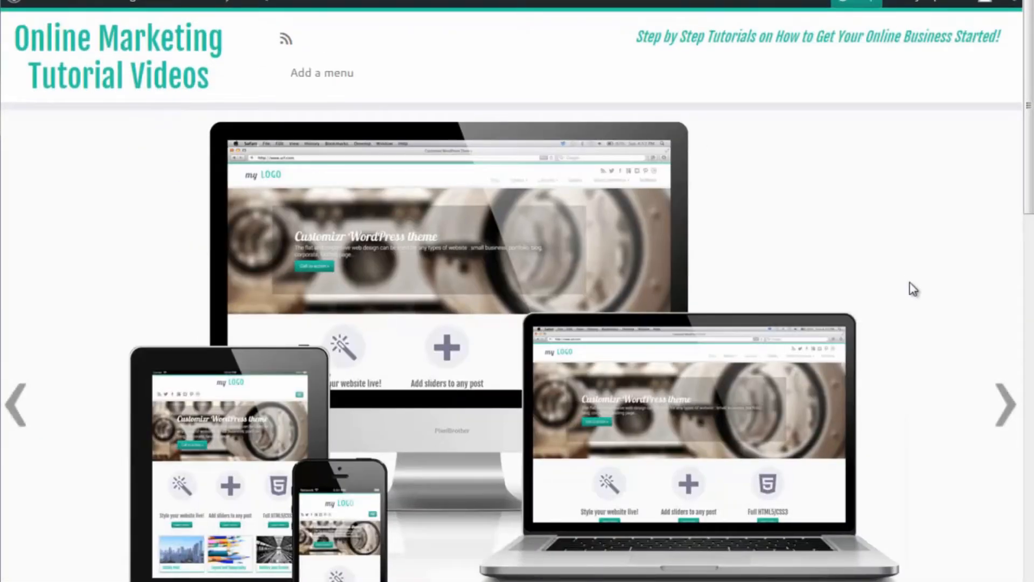
Step: Look over the live home page and, from its add-a-menu link, create Menu 1 with Home, Contact Us and Sample Page
scroll(915, 297, "down", 15)
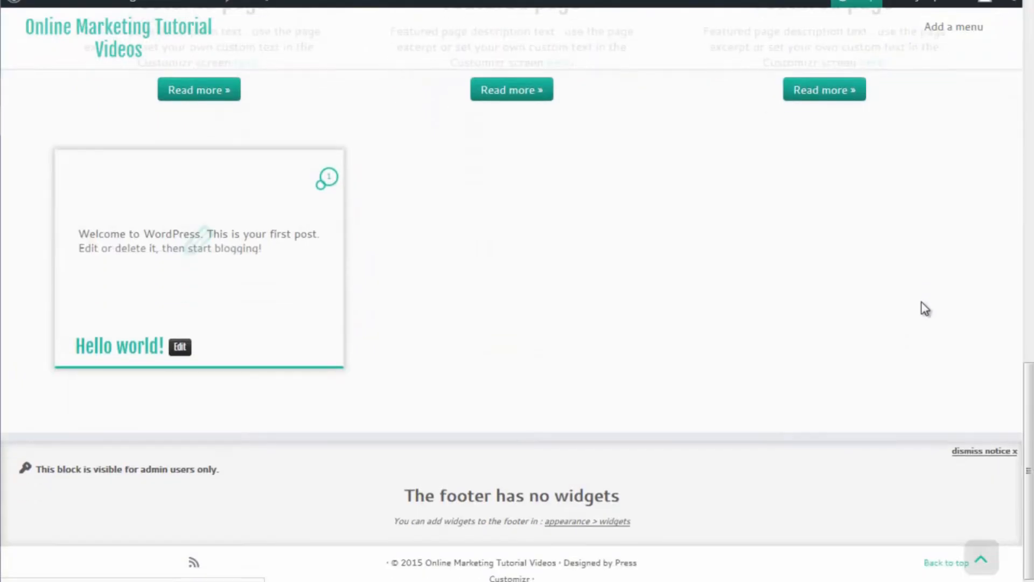
scroll(922, 303, "up", 15)
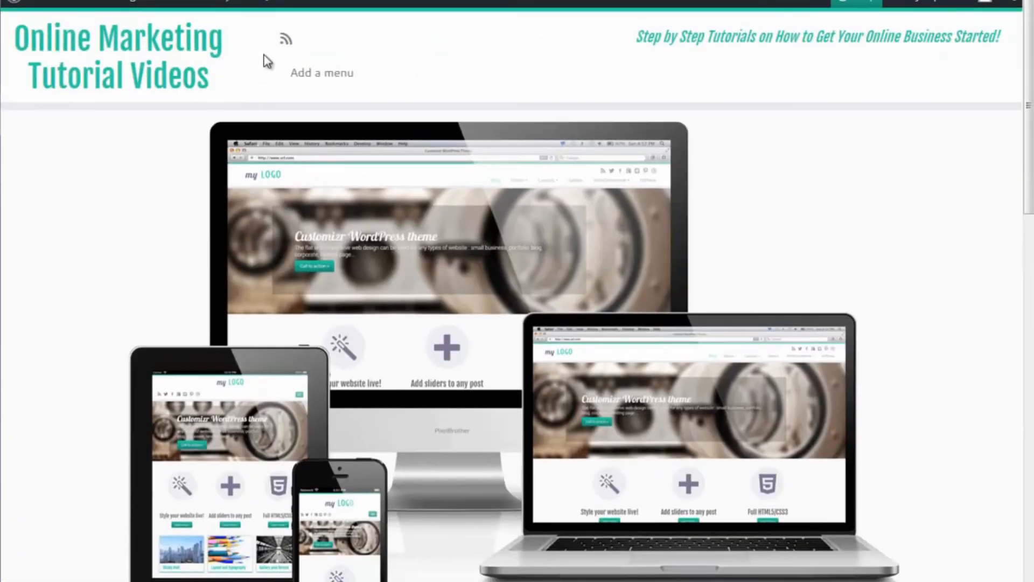
left_click(335, 74)
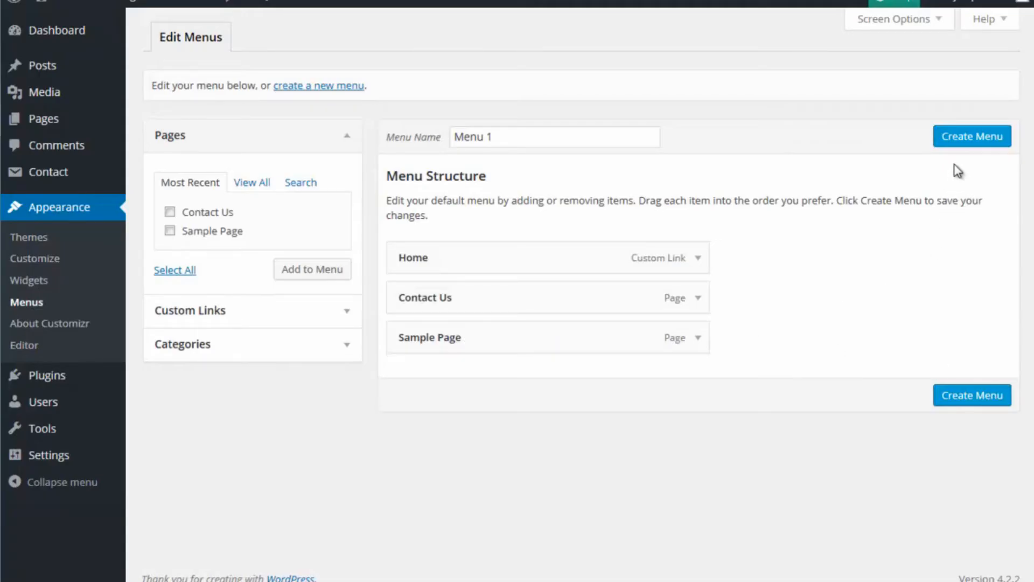
left_click(964, 141)
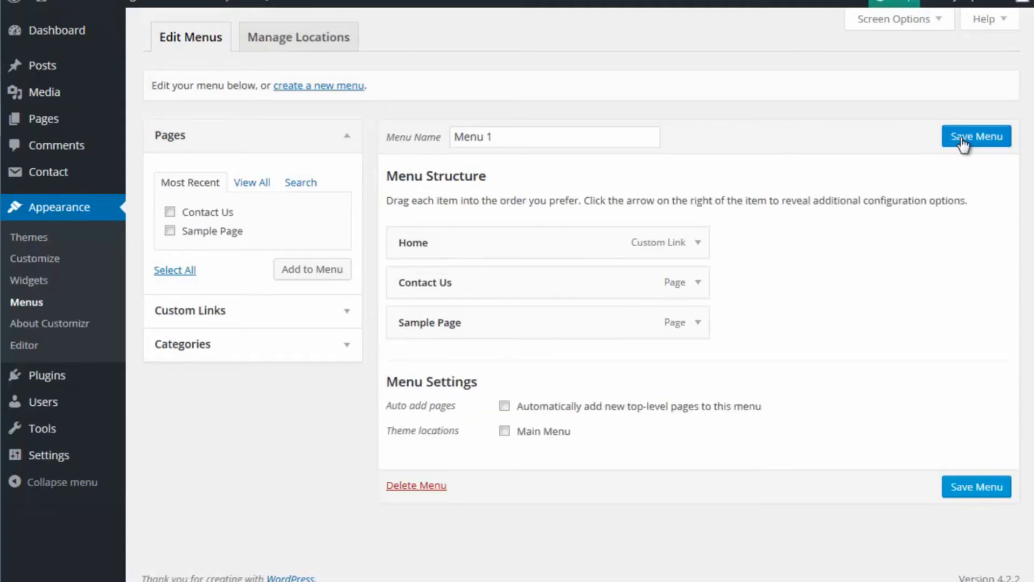
Step: Assign Menu 1 to the theme's Main Menu location and save the change
left_click(304, 46)
left_click(396, 138)
left_click(383, 170)
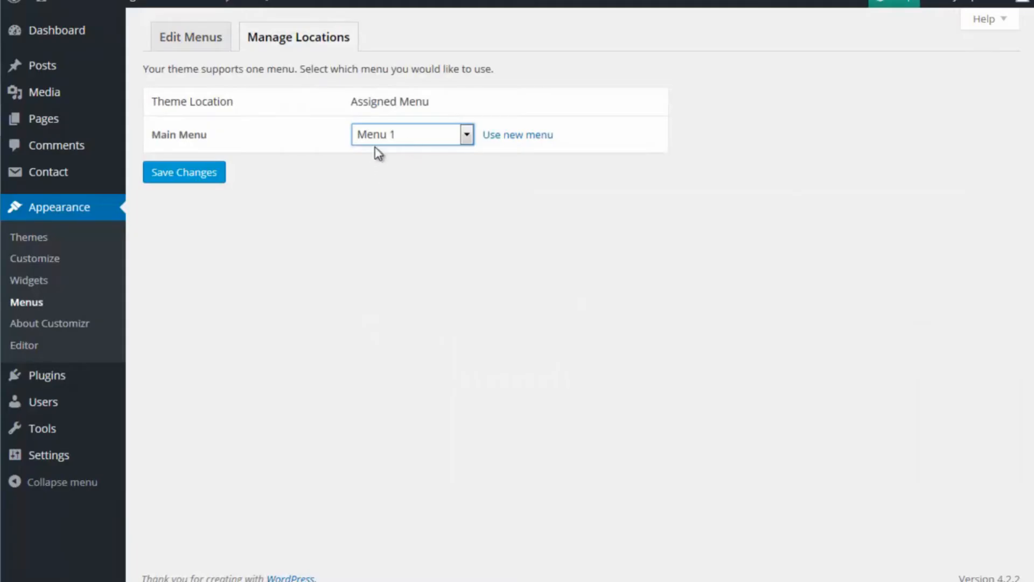
left_click(200, 182)
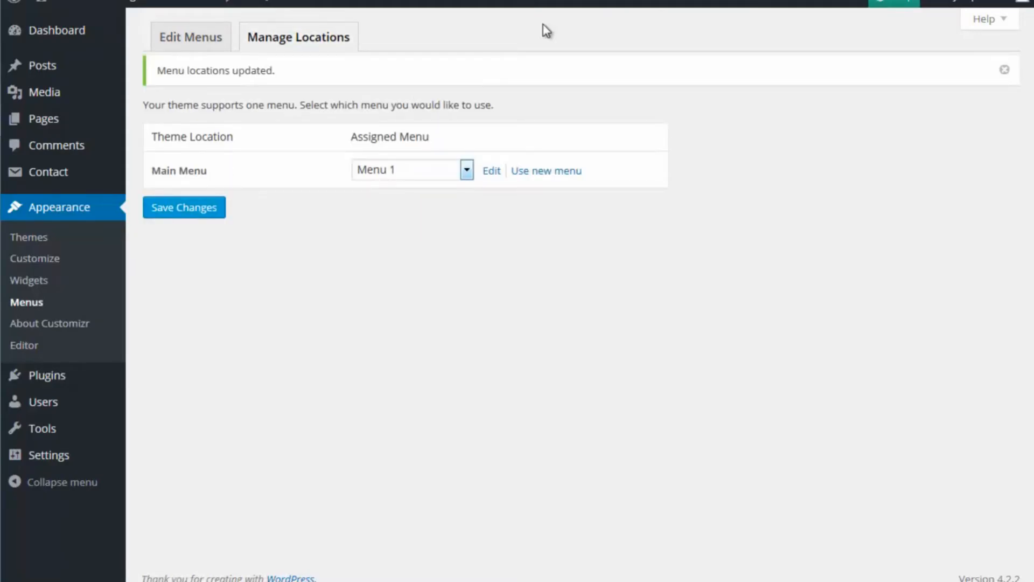
Step: View the live site in a separate browser tab and examine the contact form fields on its Contact Us page
right_click(128, 3)
left_click(185, 14)
key("ctrl+Tab")
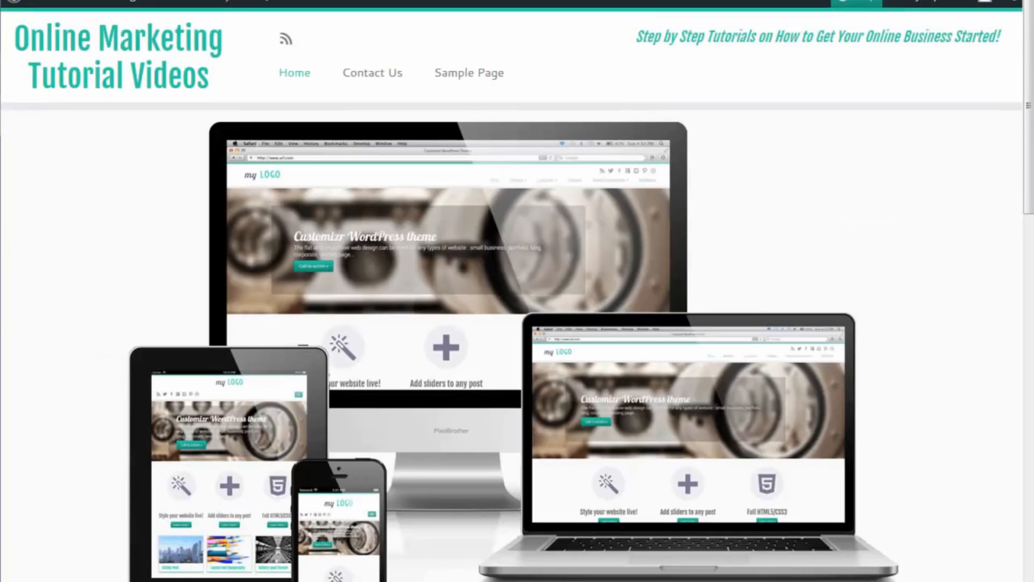
left_click(380, 77)
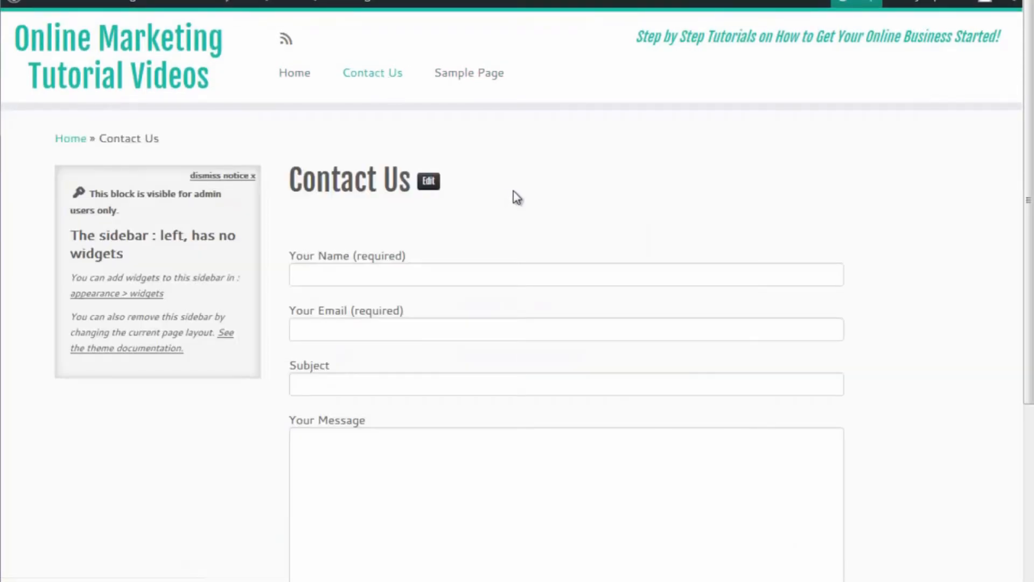
scroll(514, 194, "down", 1)
left_click(362, 237)
left_click(344, 293)
scroll(345, 292, "down", 1)
scroll(344, 290, "down", 2)
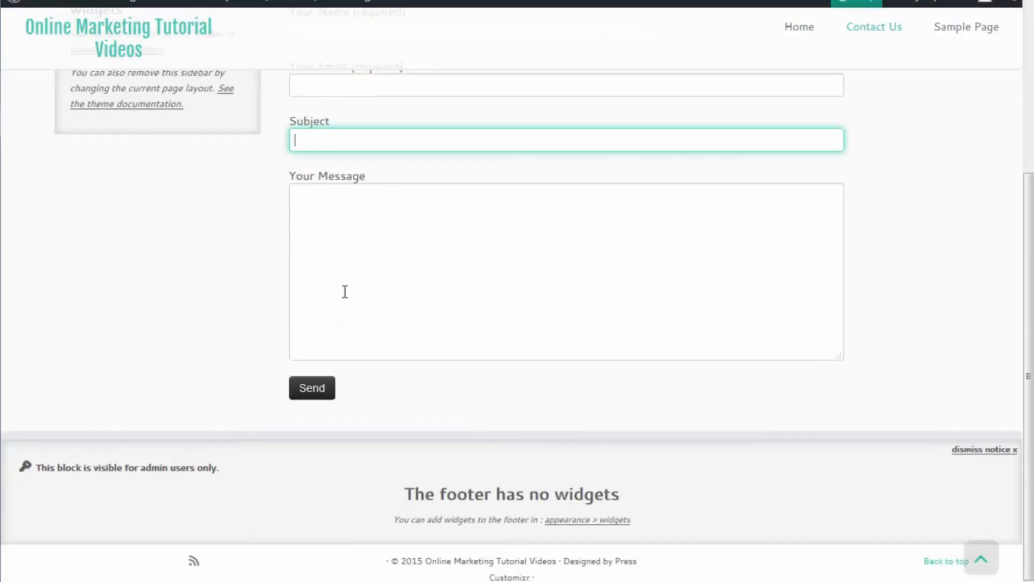
scroll(344, 286, "up", 4)
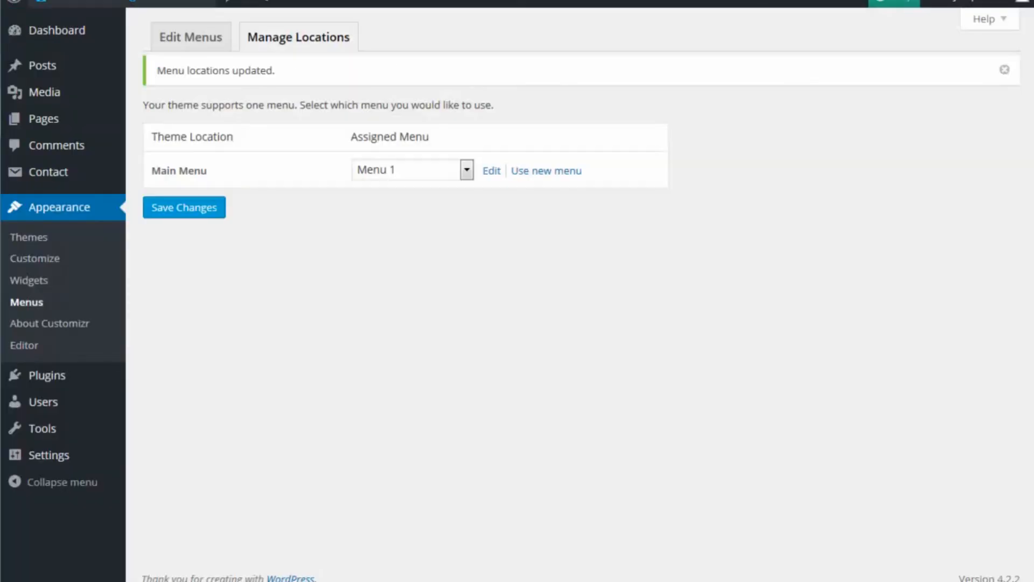
Step: From the installed plugins, go to Contact Form 7's settings and open Contact form 1 to view its template
mouse_move(61, 183)
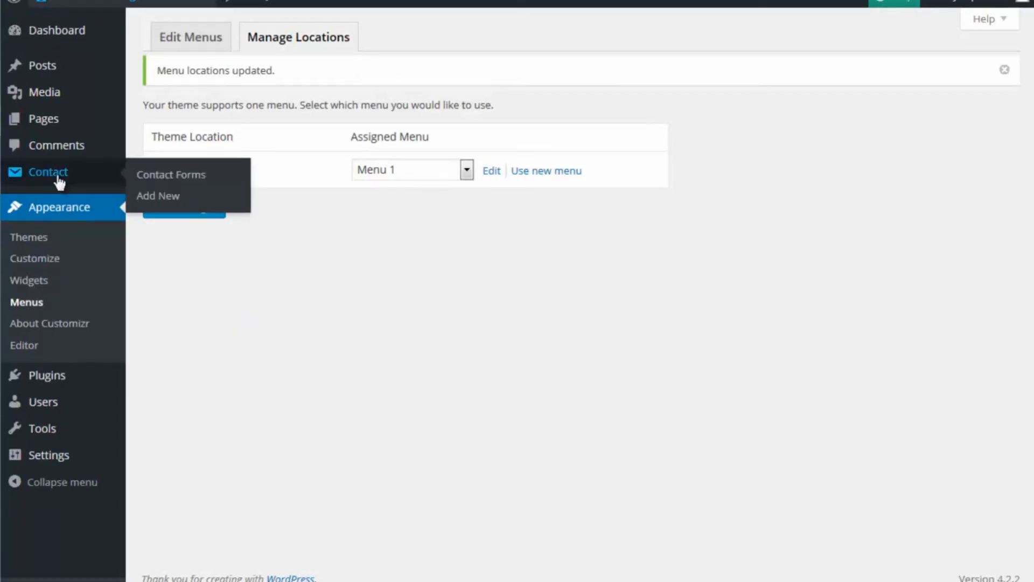
left_click(64, 383)
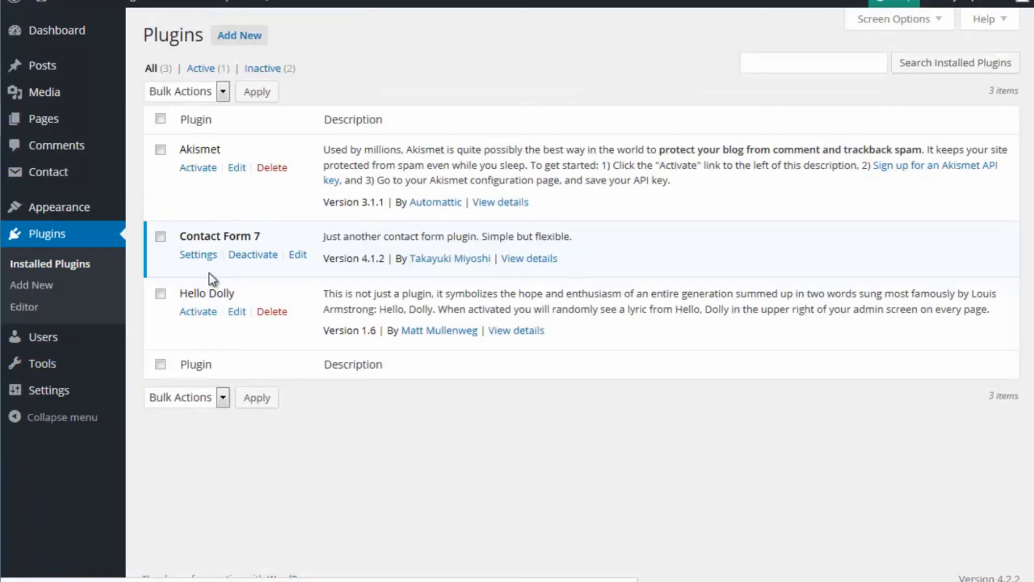
left_click(208, 255)
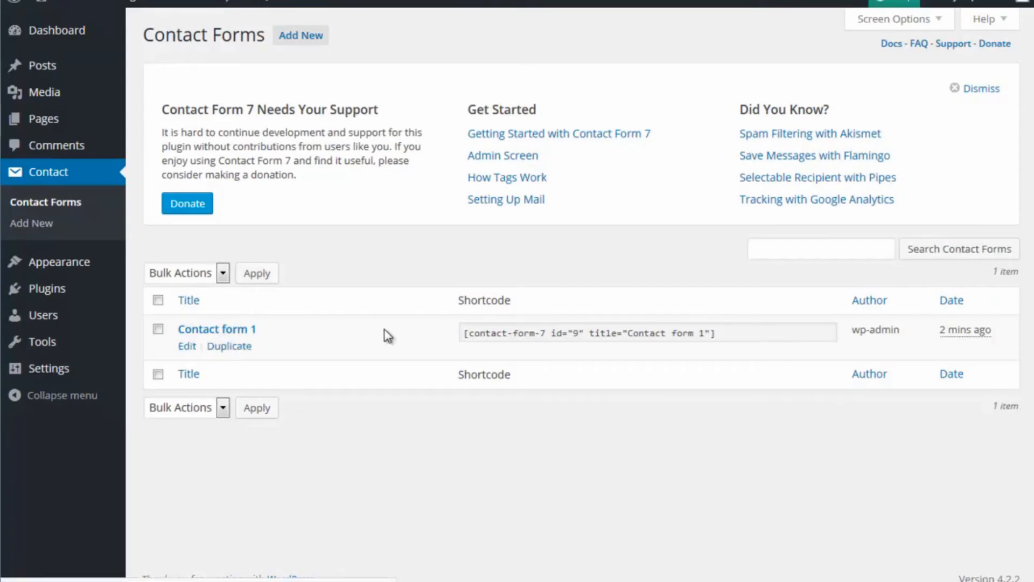
left_click(187, 346)
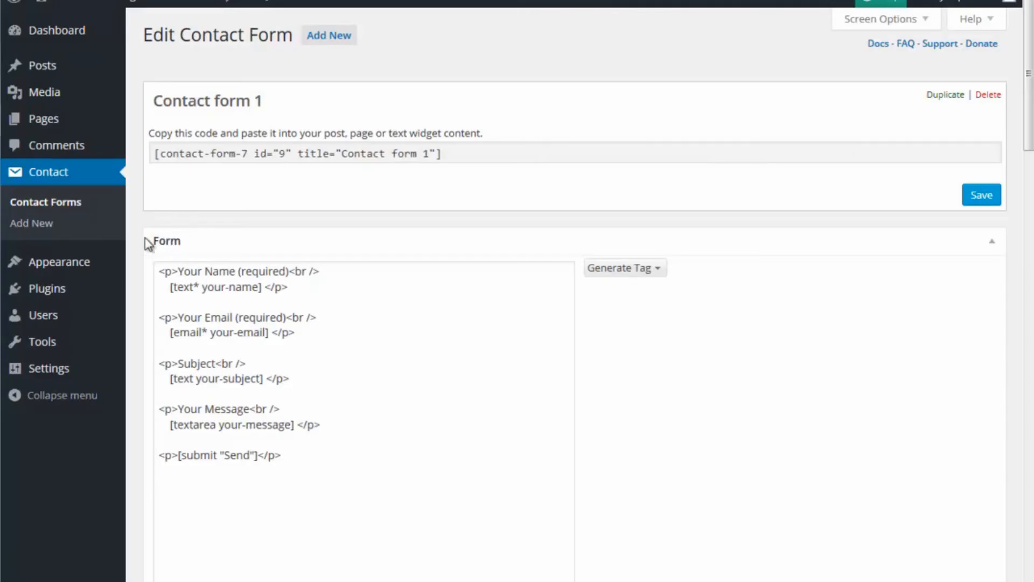
Step: Return to the contact forms list, read through the Setting Up Mail guide and go back to the list
left_click(64, 208)
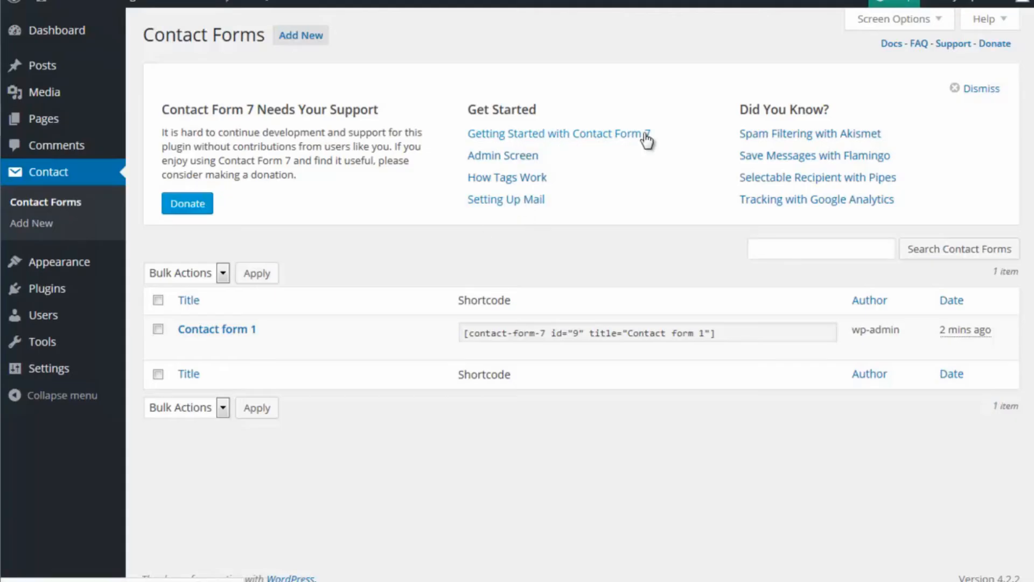
left_click(493, 200)
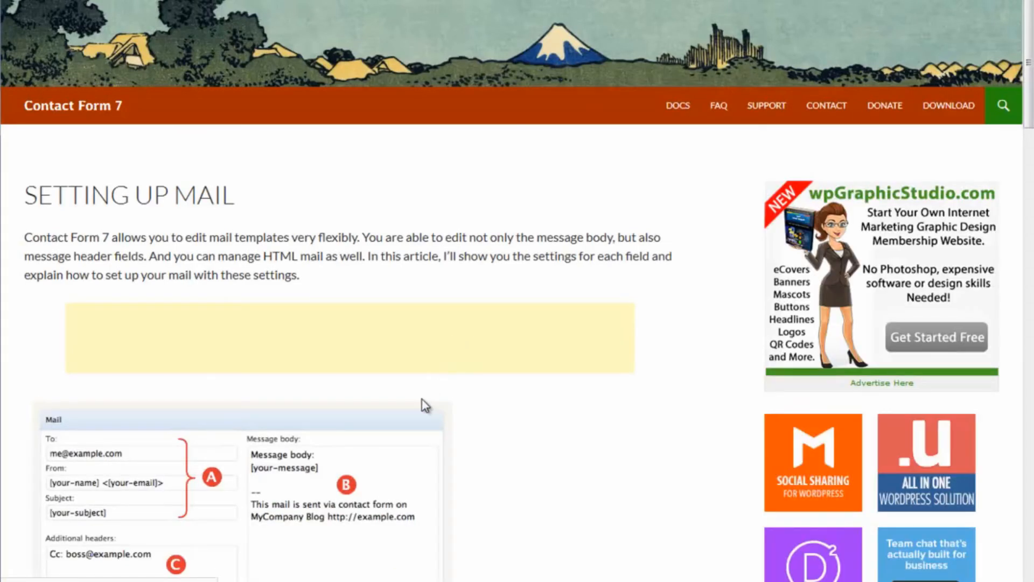
scroll(423, 402, "down", 5)
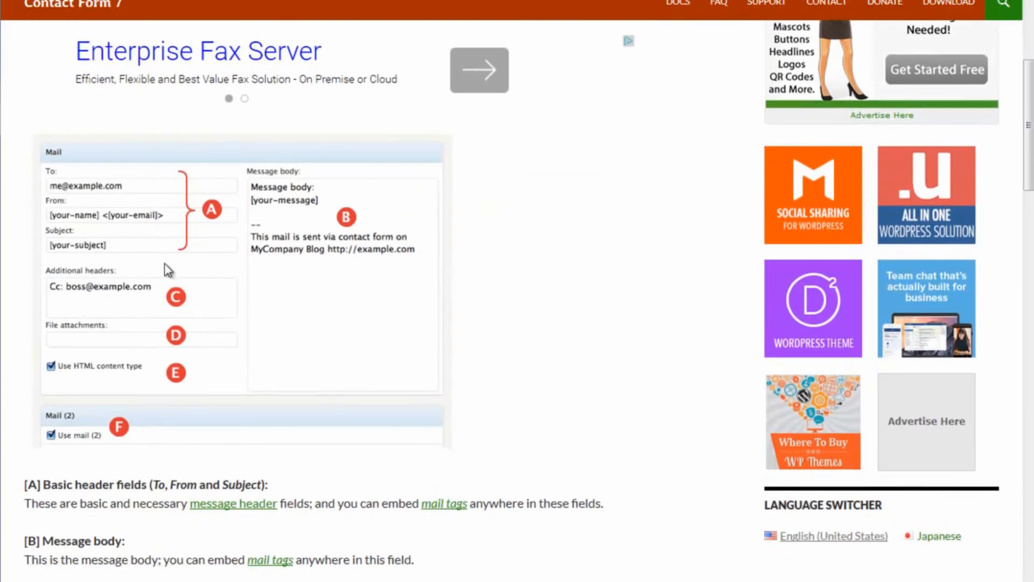
scroll(164, 263, "down", 2)
scroll(163, 263, "down", 3)
scroll(167, 268, "up", 7)
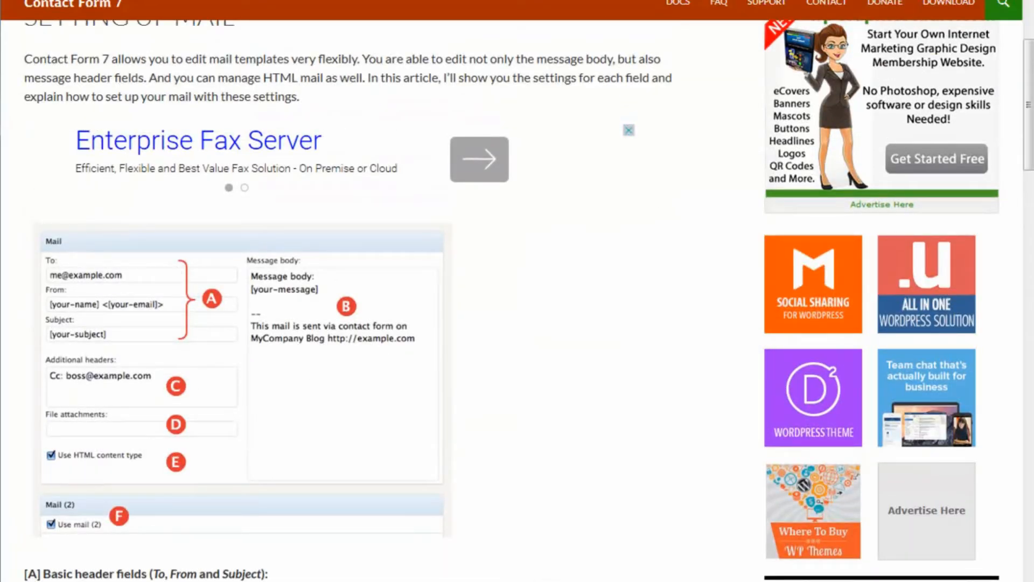
key("alt+Left")
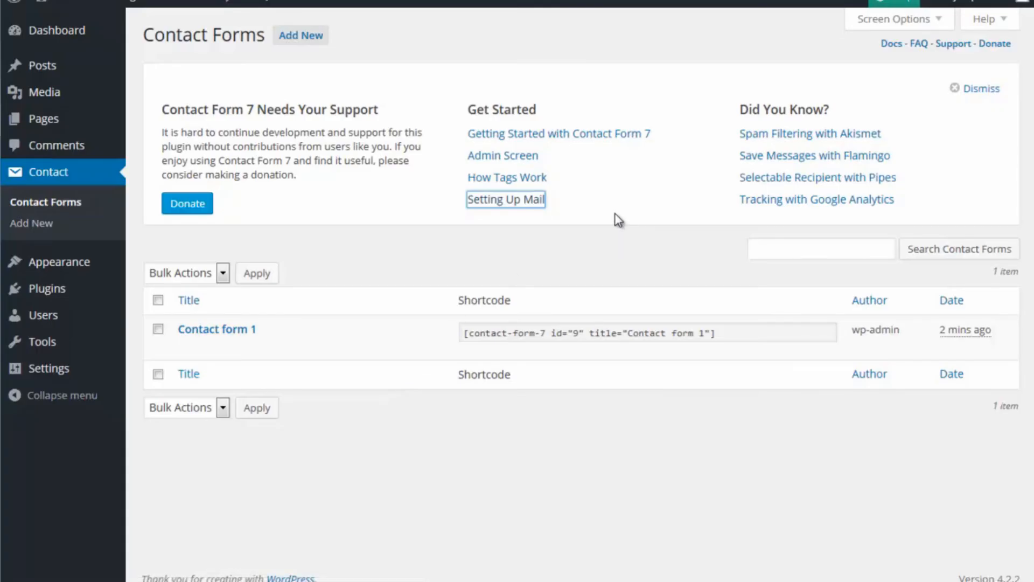
Step: Dismiss the Contact Form 7 welcome panel, then open Contact form 1 and highlight your-email in its email tag
left_click(955, 89)
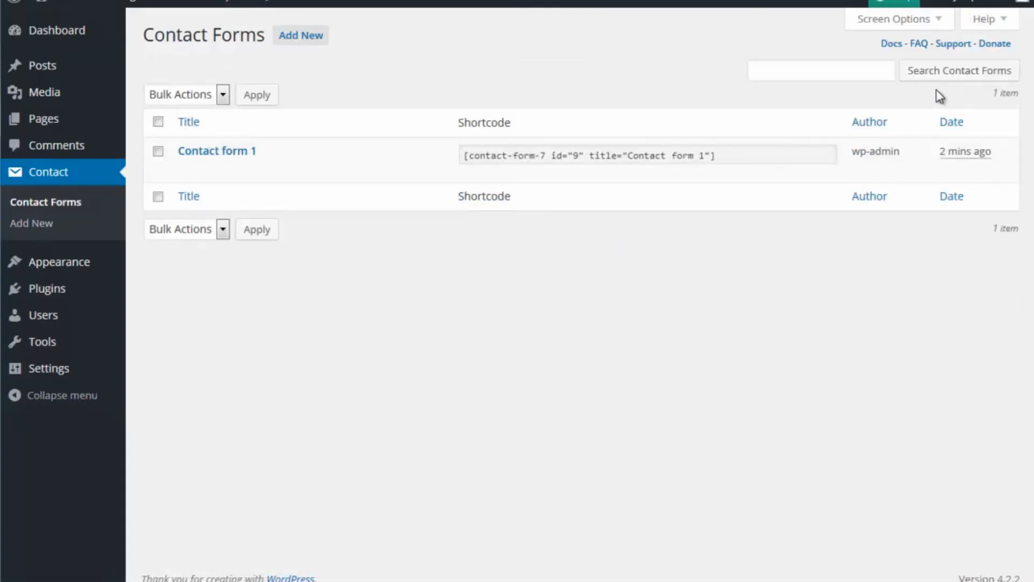
left_click(45, 205)
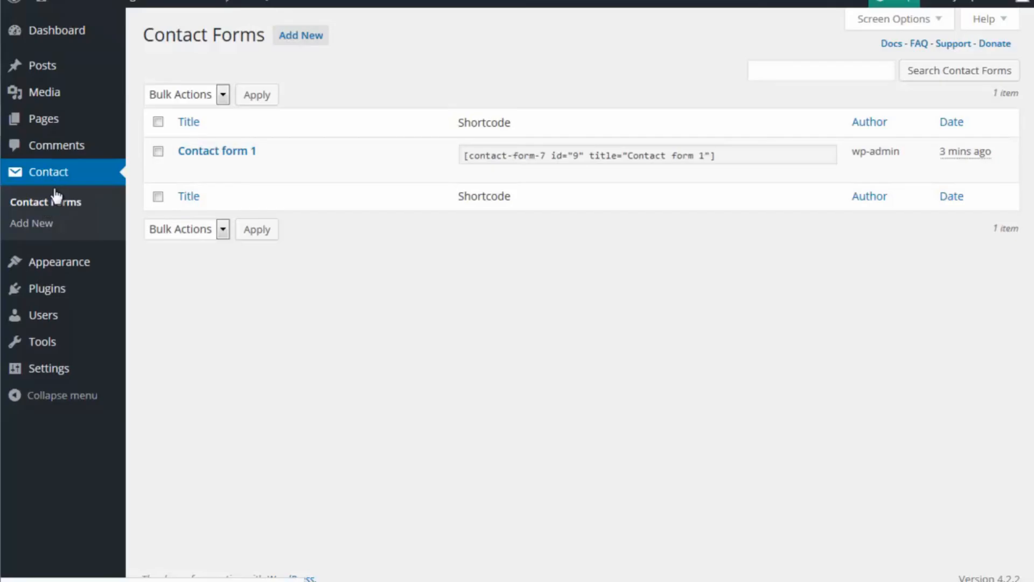
left_click(194, 168)
left_click_drag(210, 332, 266, 333)
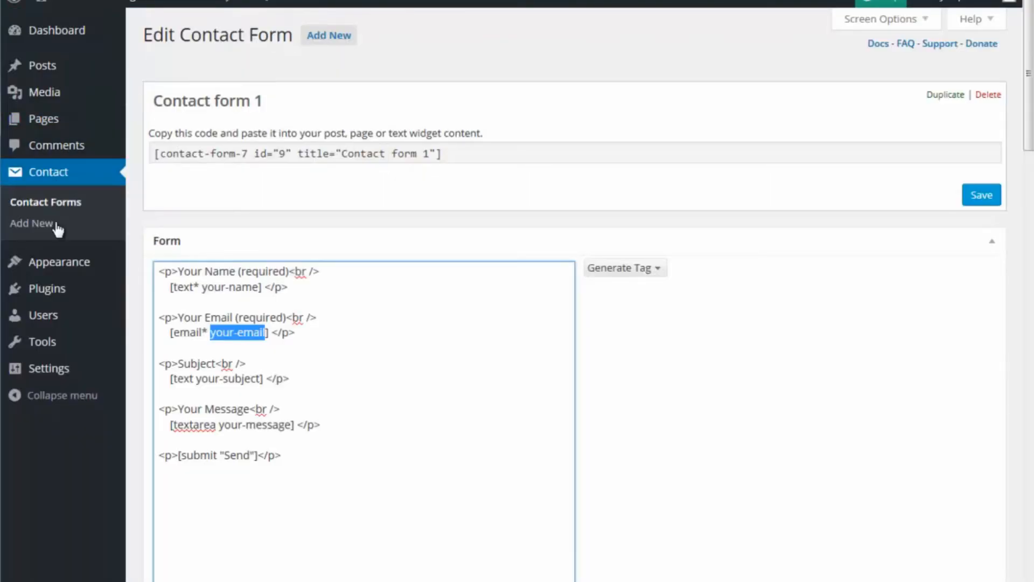
Step: Search for new plugins to add with the keyword "play video"
left_click(54, 288)
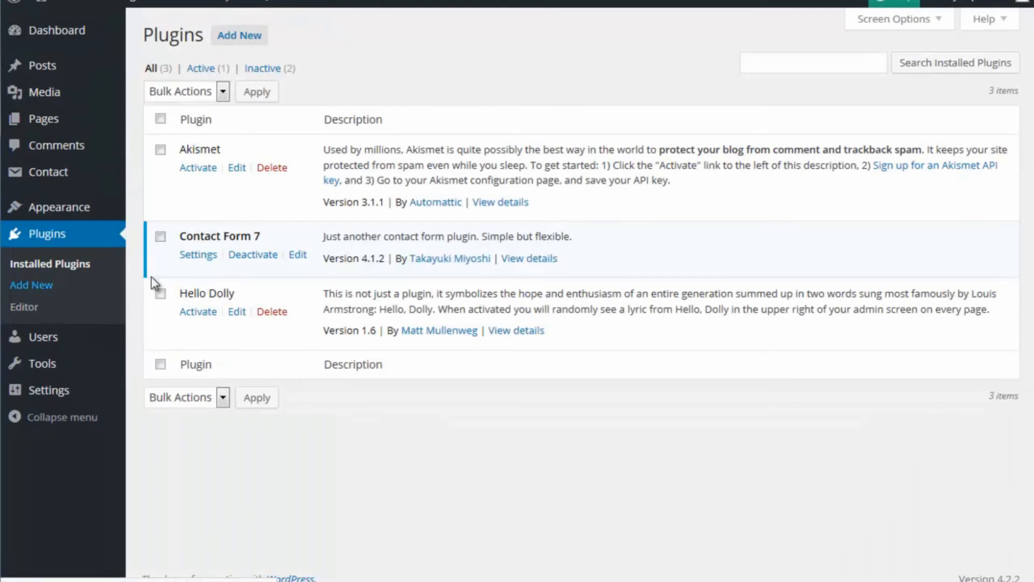
left_click(258, 38)
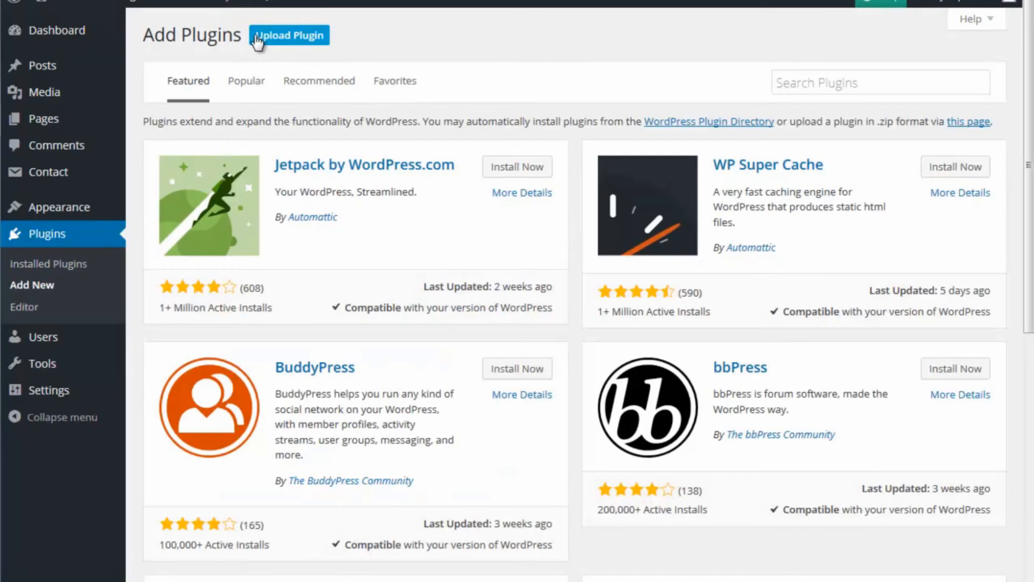
left_click(827, 90)
type("play video")
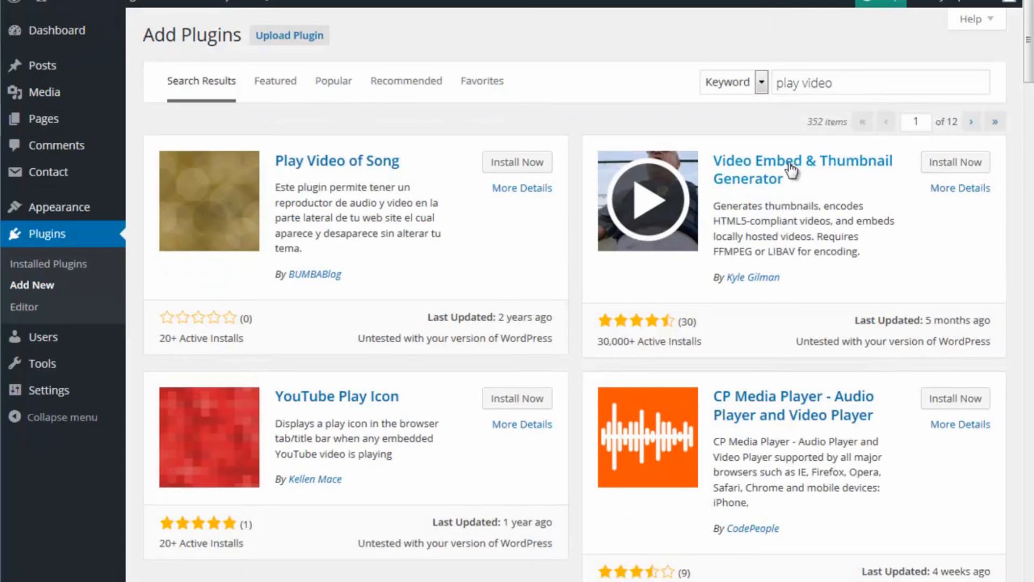
Step: Read the description and ratings of the Video Embed & Thumbnail Generator plugin, then close its details
left_click(824, 162)
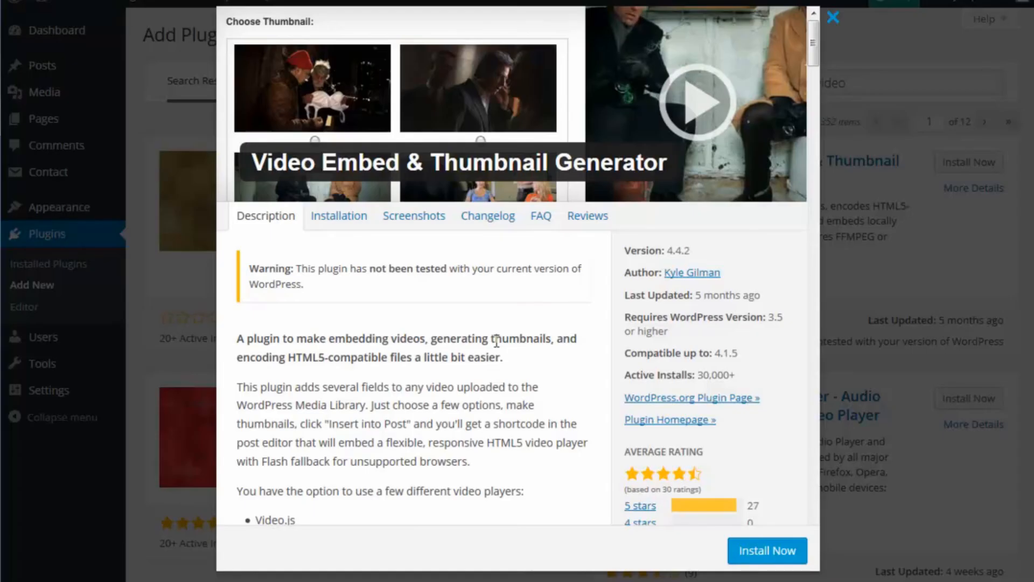
scroll(496, 340, "down", 3)
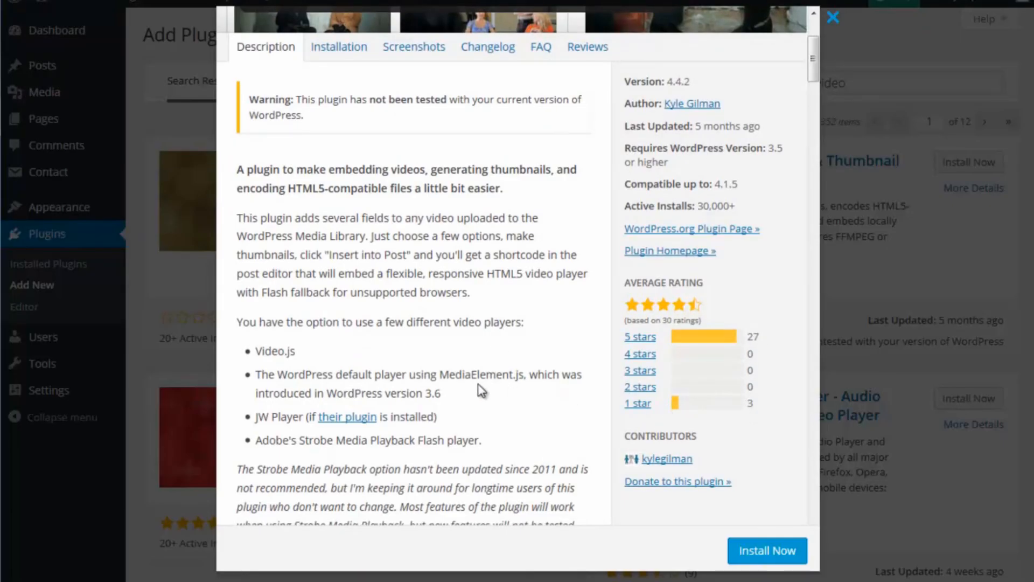
scroll(481, 389, "down", 6)
scroll(457, 366, "down", 10)
scroll(456, 366, "up", 16)
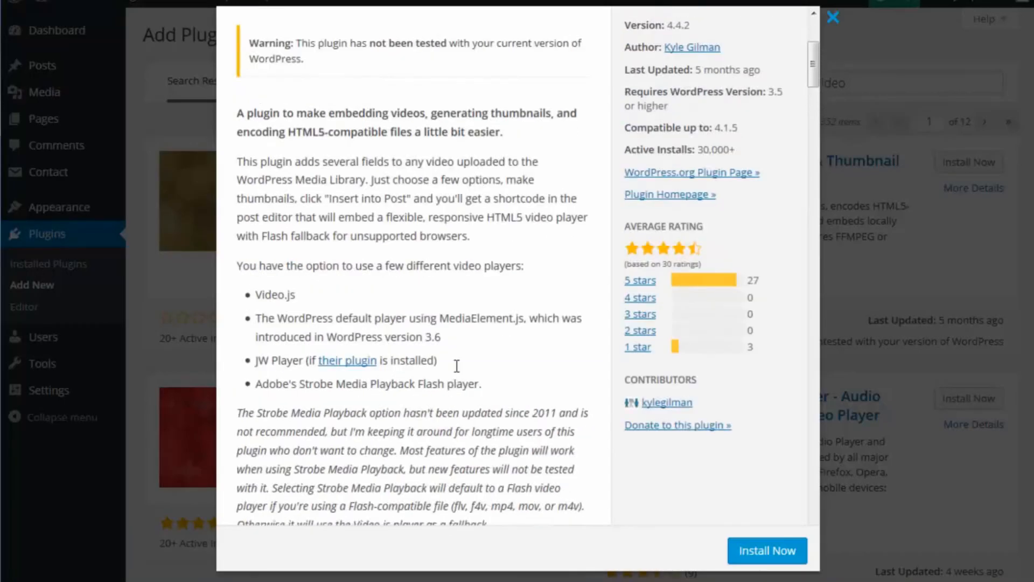
scroll(456, 365, "up", 4)
left_click(835, 20)
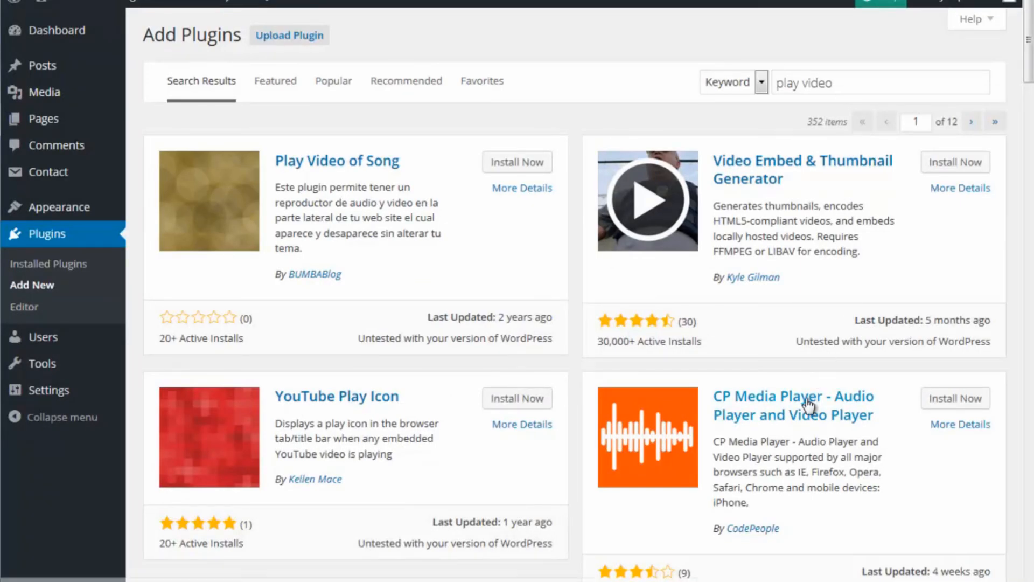
Step: Browse the list of popular plugins available to install
left_click(335, 82)
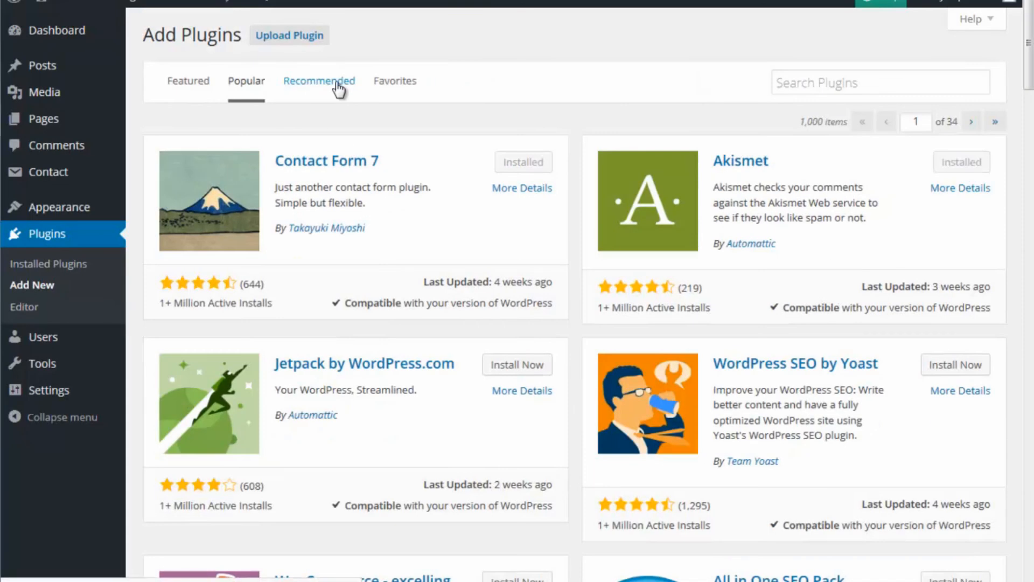
scroll(430, 241, "down", 17)
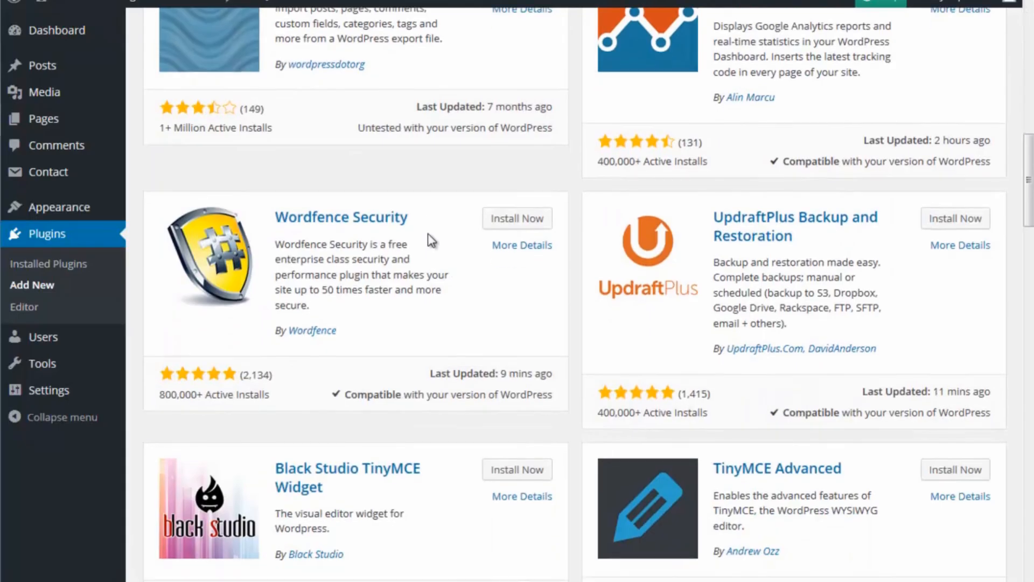
scroll(430, 241, "down", 2)
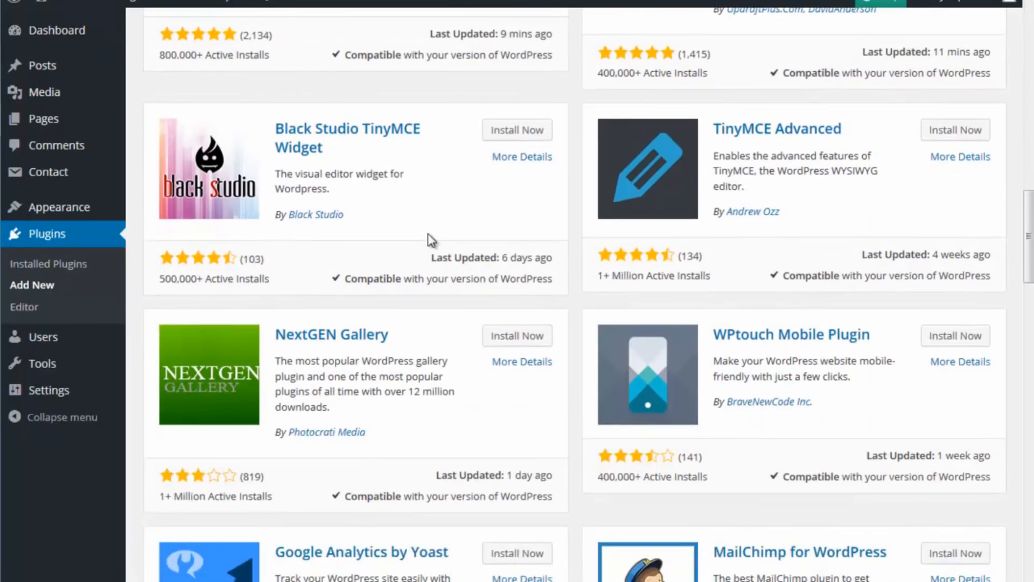
scroll(428, 234, "down", 4)
scroll(431, 240, "up", 1)
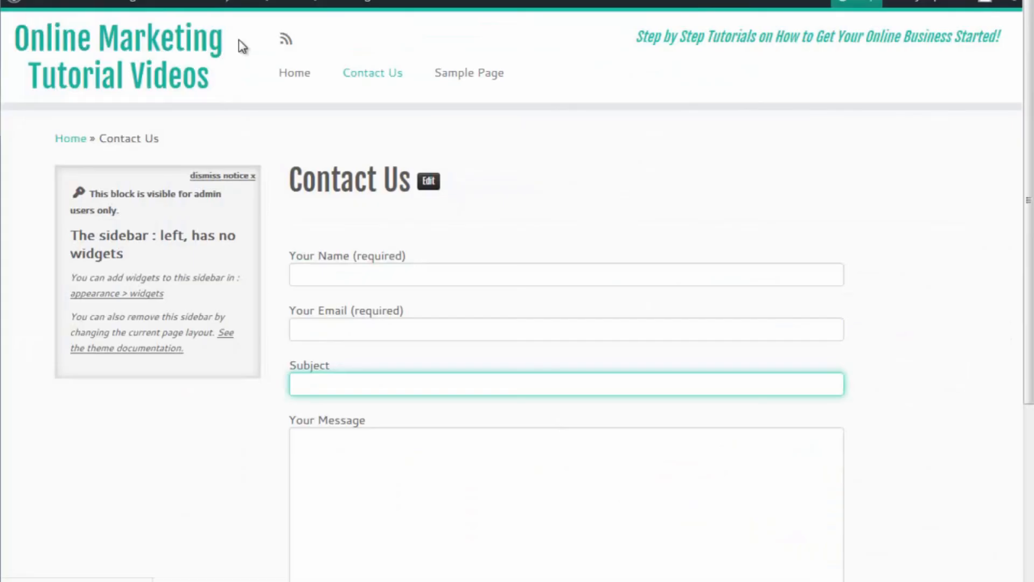
Step: Return to the live site's home page and look over its slider, featured pages and first post
left_click(216, 53)
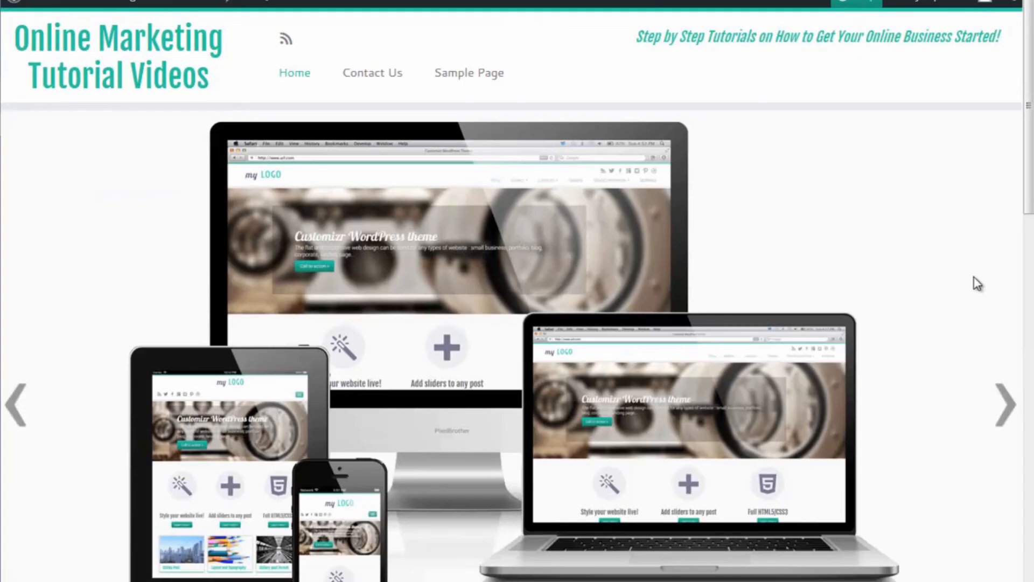
scroll(974, 277, "down", 8)
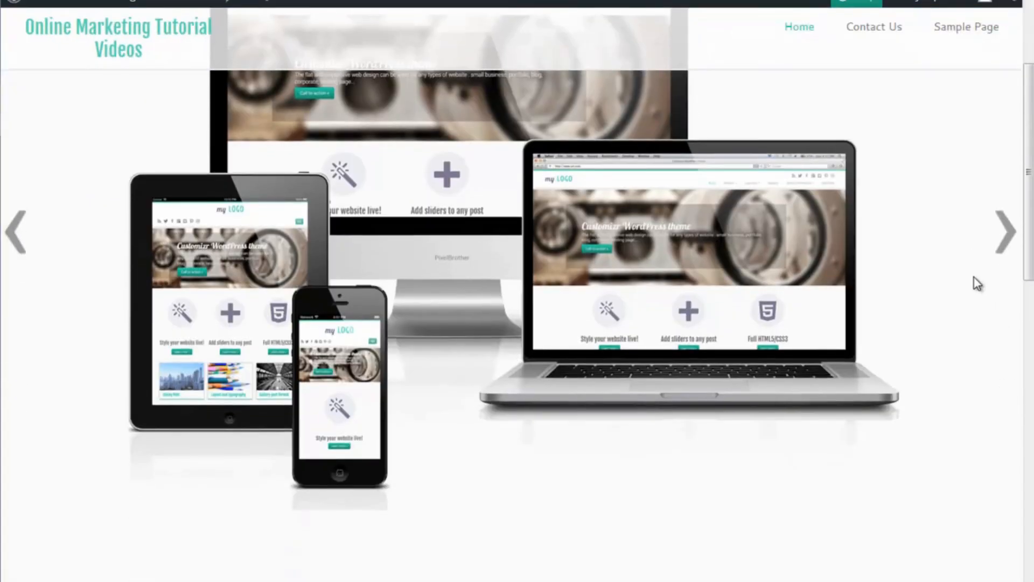
scroll(974, 277, "down", 3)
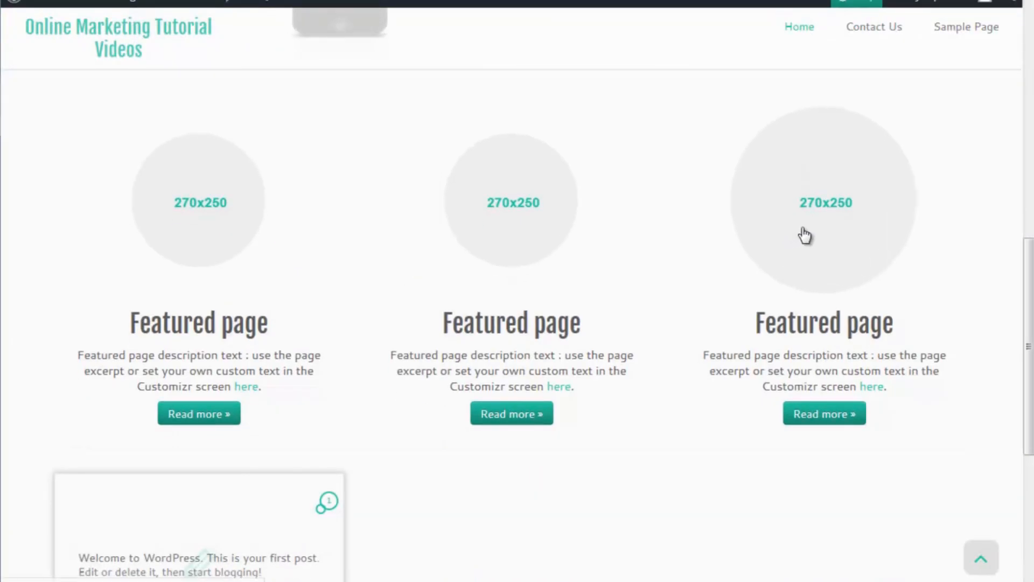
scroll(801, 233, "down", 6)
scroll(802, 233, "up", 8)
scroll(804, 236, "up", 5)
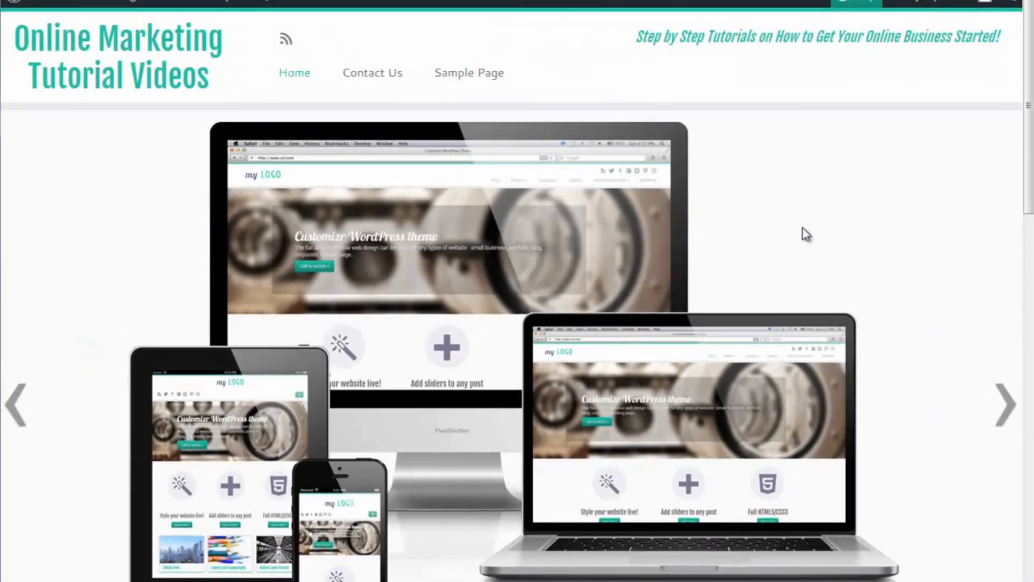